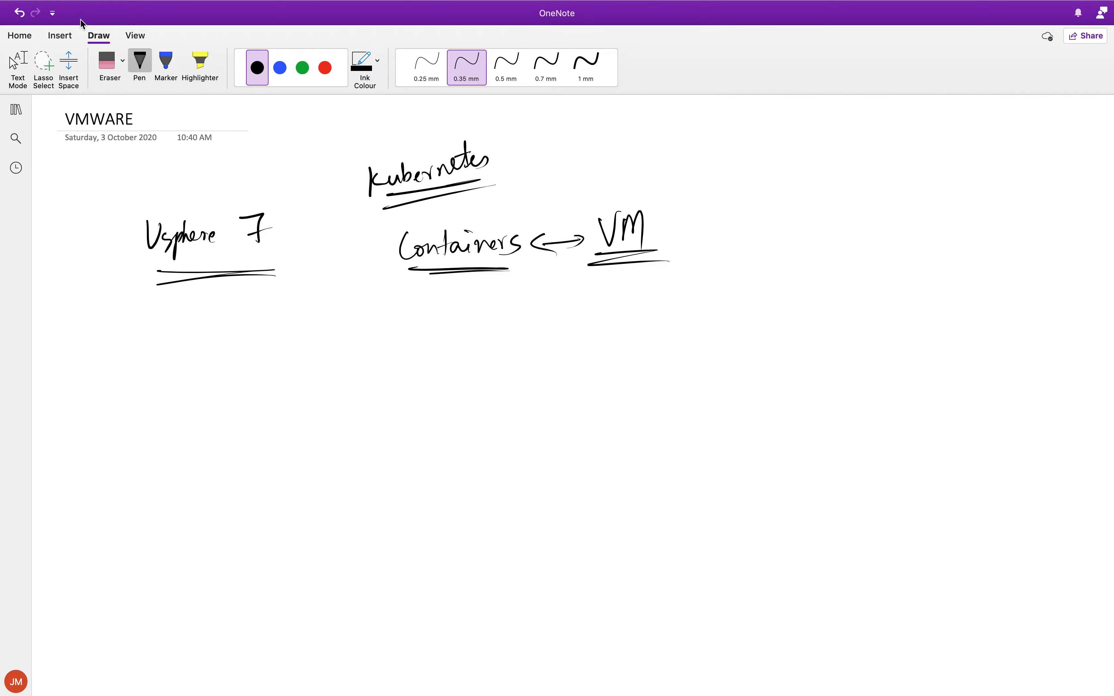
# Step: Erase the handwritten vSphere 7, Kubernetes and Containers ↔ VM ink notes with the Eraser
pyautogui.click(104, 68)
pyautogui.moveTo(157, 232)
pyautogui.mouseDown()
pyautogui.moveTo(234, 243)
pyautogui.moveTo(462, 152)
pyautogui.moveTo(452, 236)
pyautogui.moveTo(462, 250)
pyautogui.moveTo(592, 231)
pyautogui.moveTo(634, 251)
pyautogui.moveTo(639, 238)
pyautogui.mouseUp()
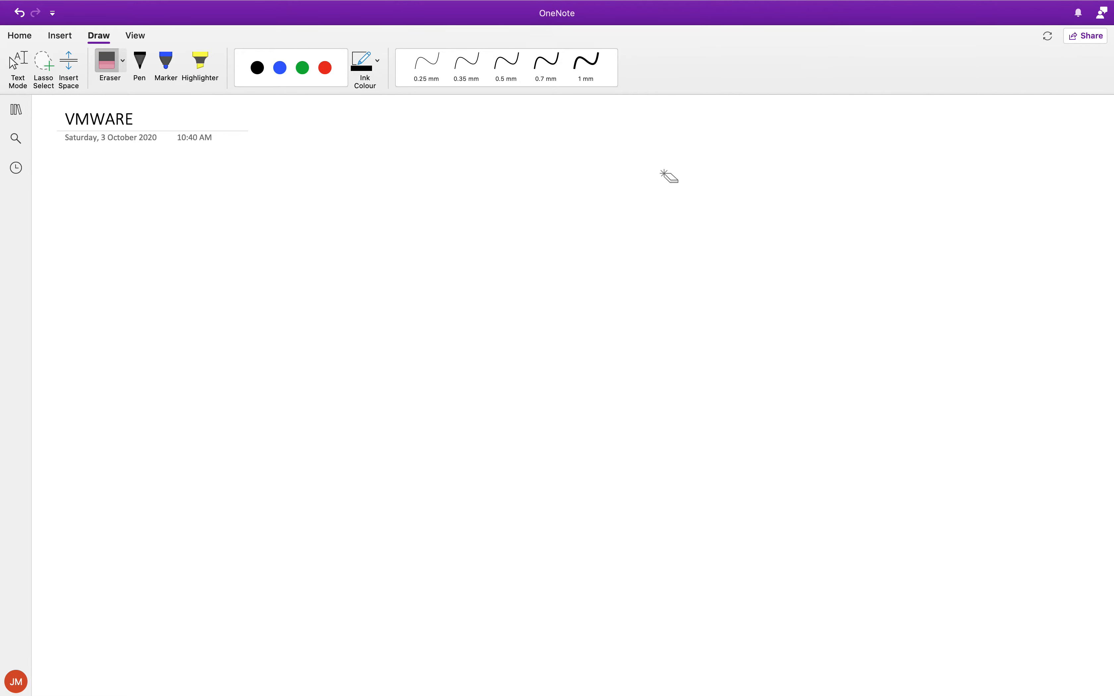
pyautogui.hotkey('ctrl', 'Up')
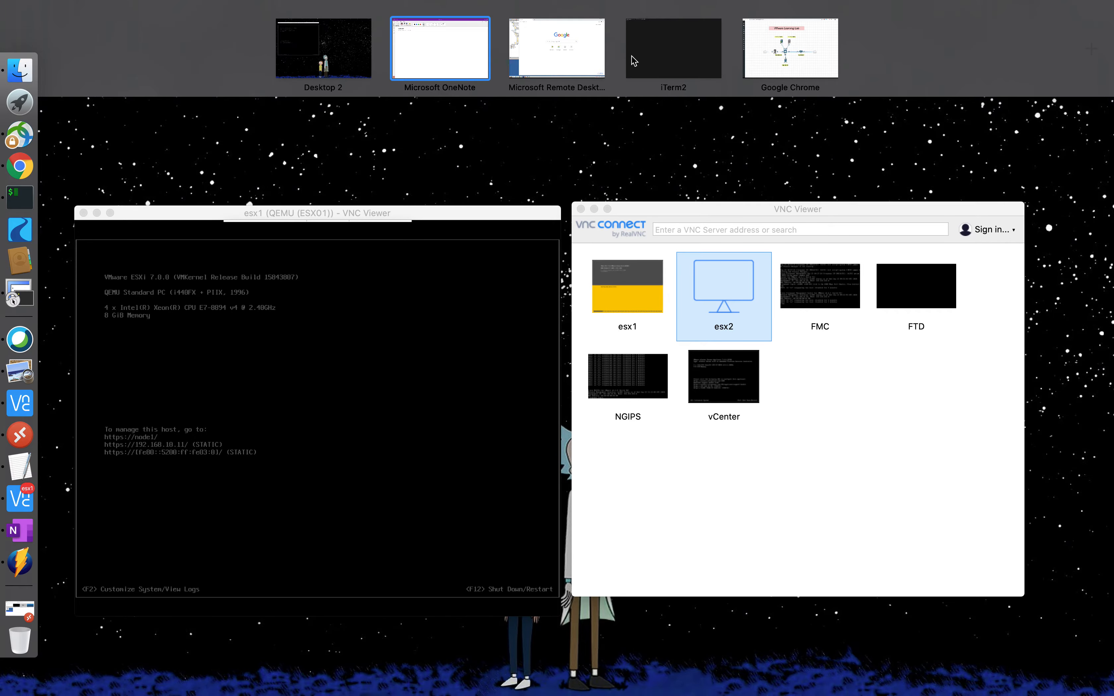
# Step: Switch to the Chrome desktop and bring up the eve-ng.net 'VM Ware ESXi' how-to guide
pyautogui.click(823, 66)
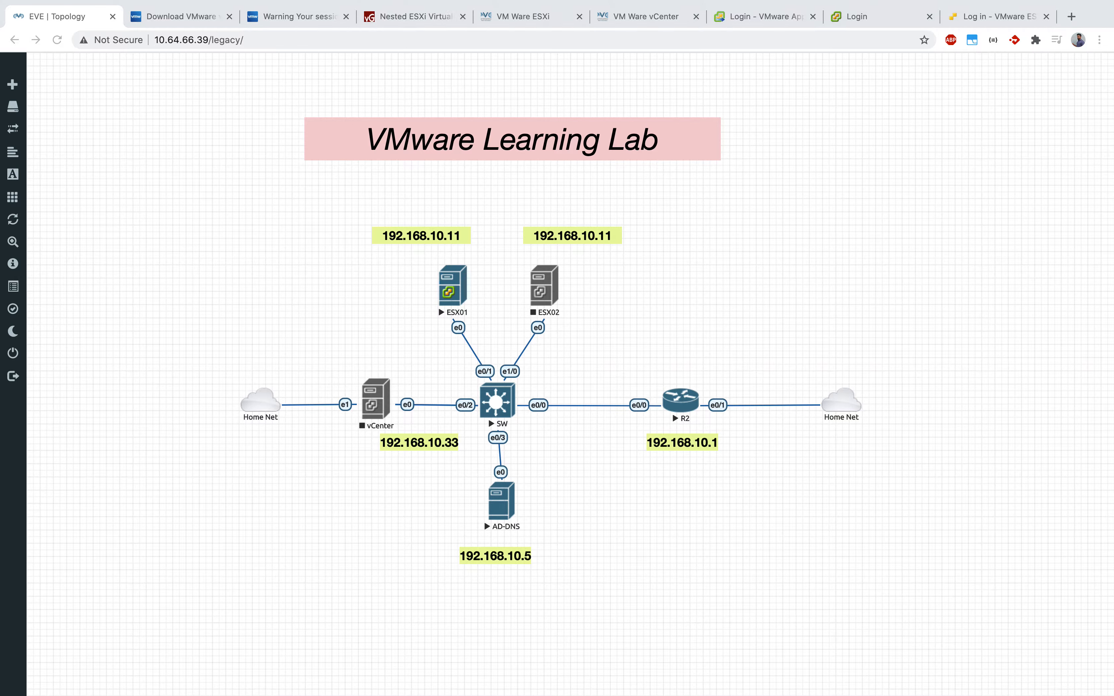
pyautogui.click(619, 328)
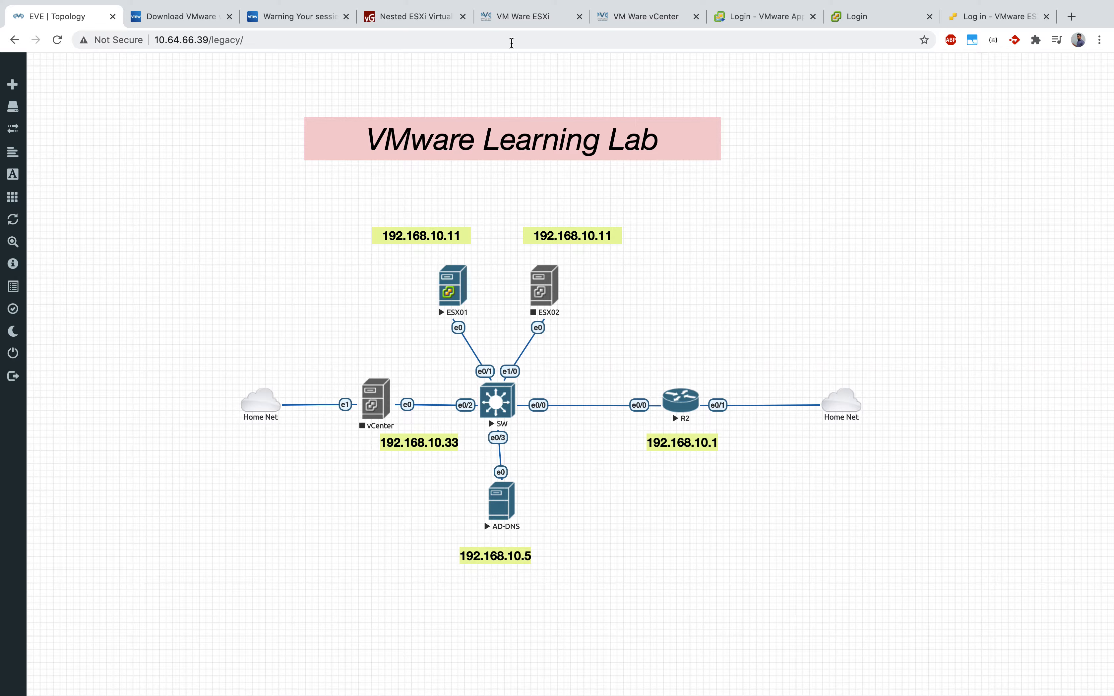
pyautogui.click(522, 18)
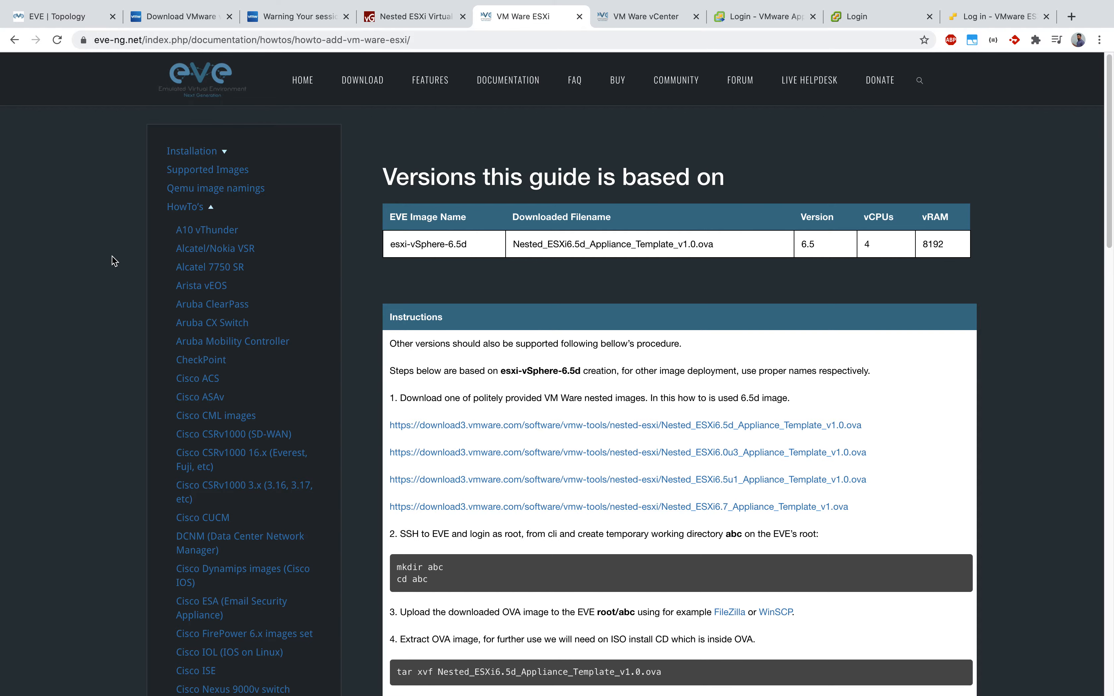
pyautogui.scroll(-10, 114, 261)
pyautogui.scroll(10, 114, 261)
pyautogui.moveTo(721, 247); pyautogui.dragTo(511, 243)
pyautogui.scroll(-5, 211, 328)
pyautogui.scroll(5, 262, 508)
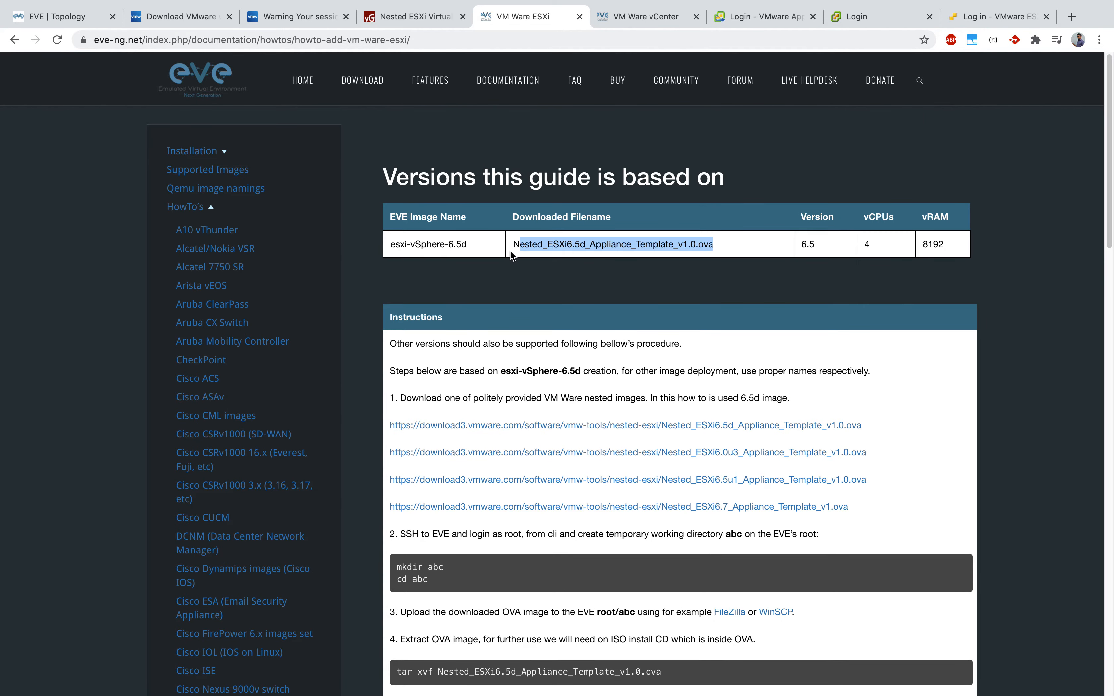
pyautogui.click(504, 277)
pyautogui.moveTo(512, 243); pyautogui.dragTo(727, 247)
pyautogui.press('super+Tab')
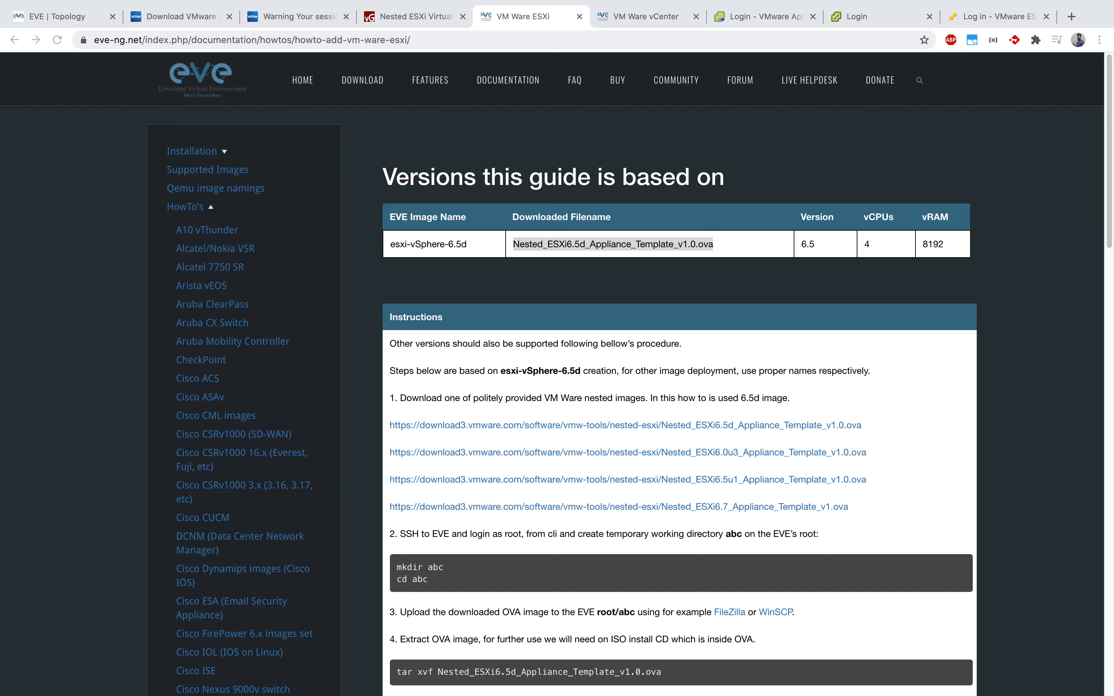
pyautogui.press('super+Tab')
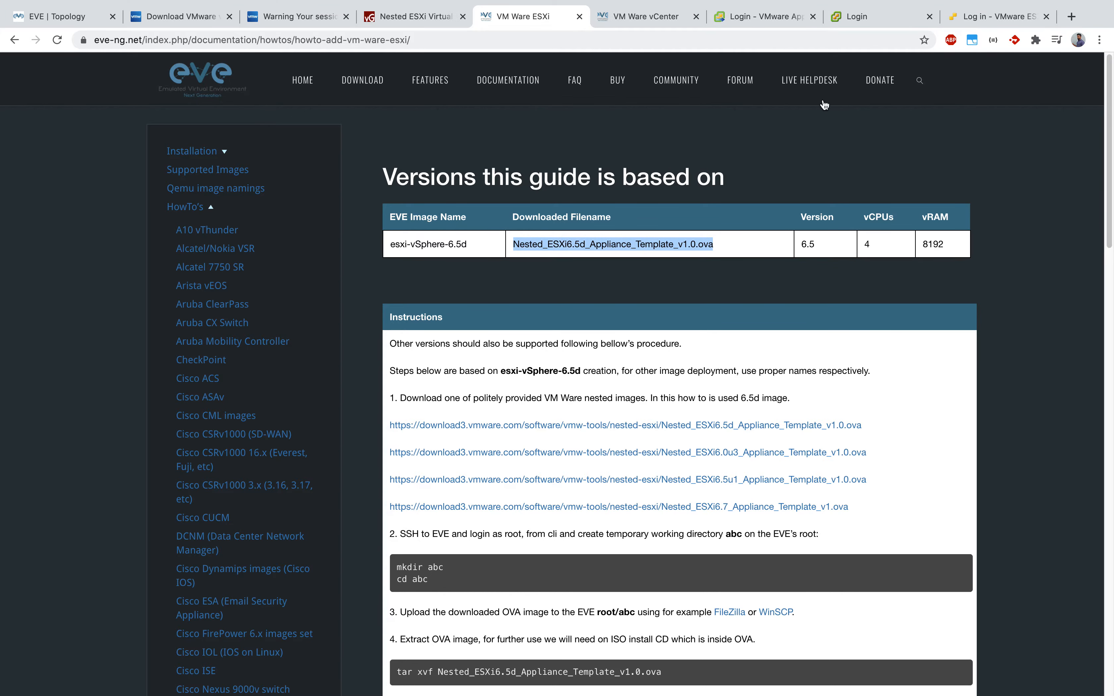
pyautogui.click(636, 381)
pyautogui.moveTo(738, 244); pyautogui.dragTo(519, 241)
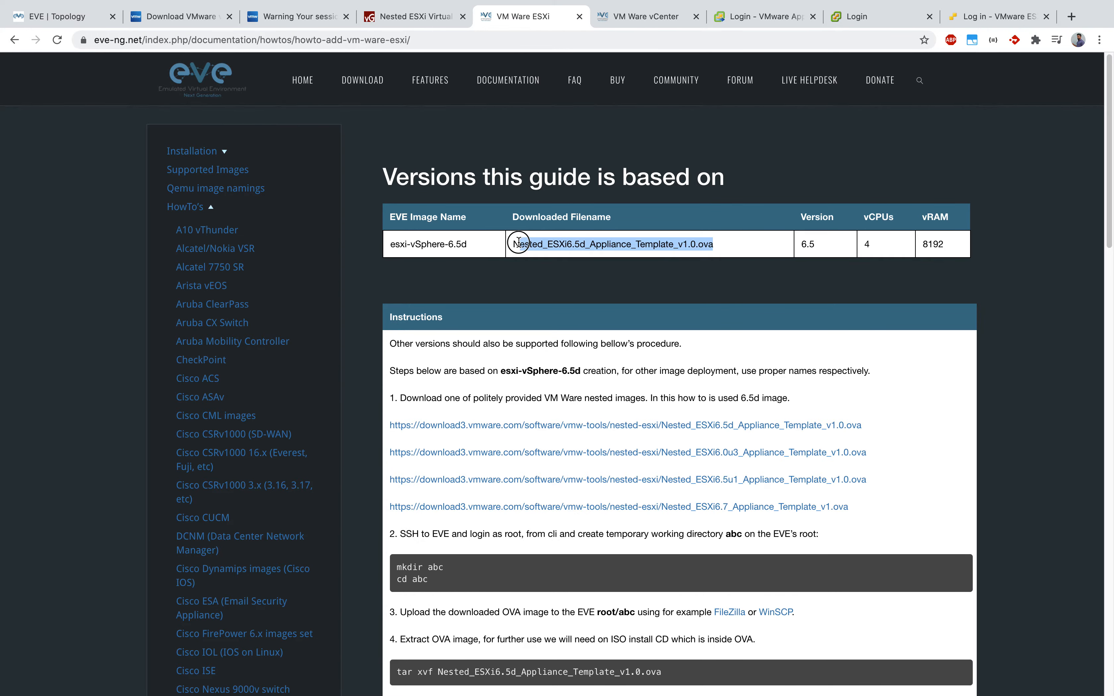
pyautogui.click(80, 21)
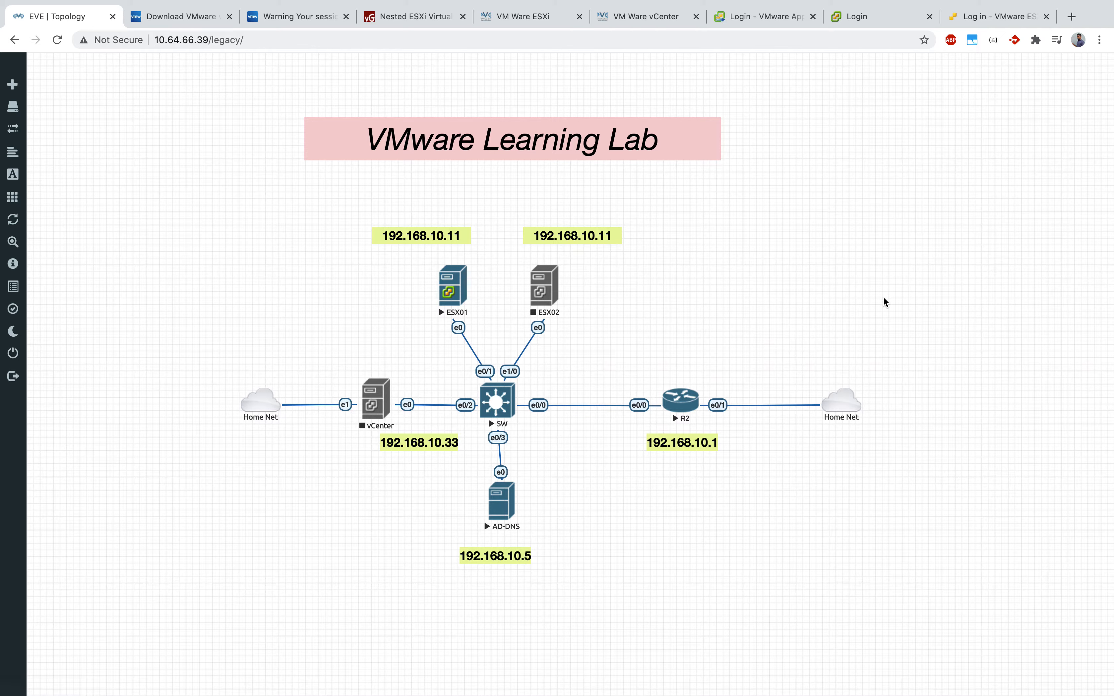
pyautogui.click(526, 19)
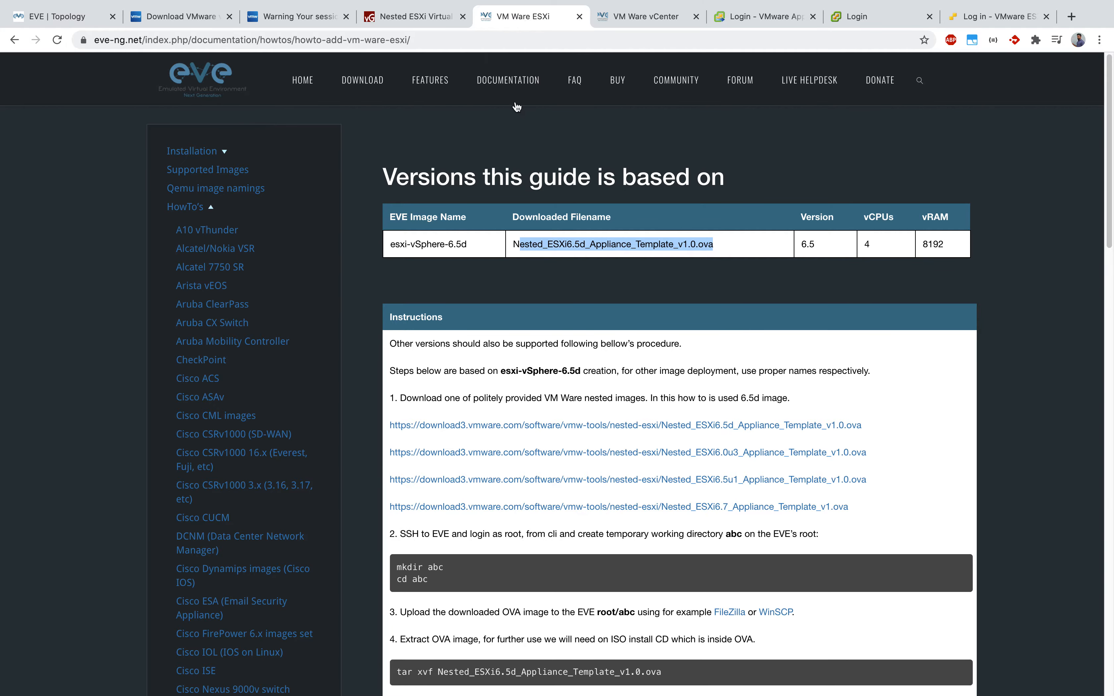
pyautogui.click(582, 292)
pyautogui.tripleClick(569, 237)
pyautogui.scroll(-1, 485, 283)
pyautogui.moveTo(691, 286); pyautogui.dragTo(614, 248)
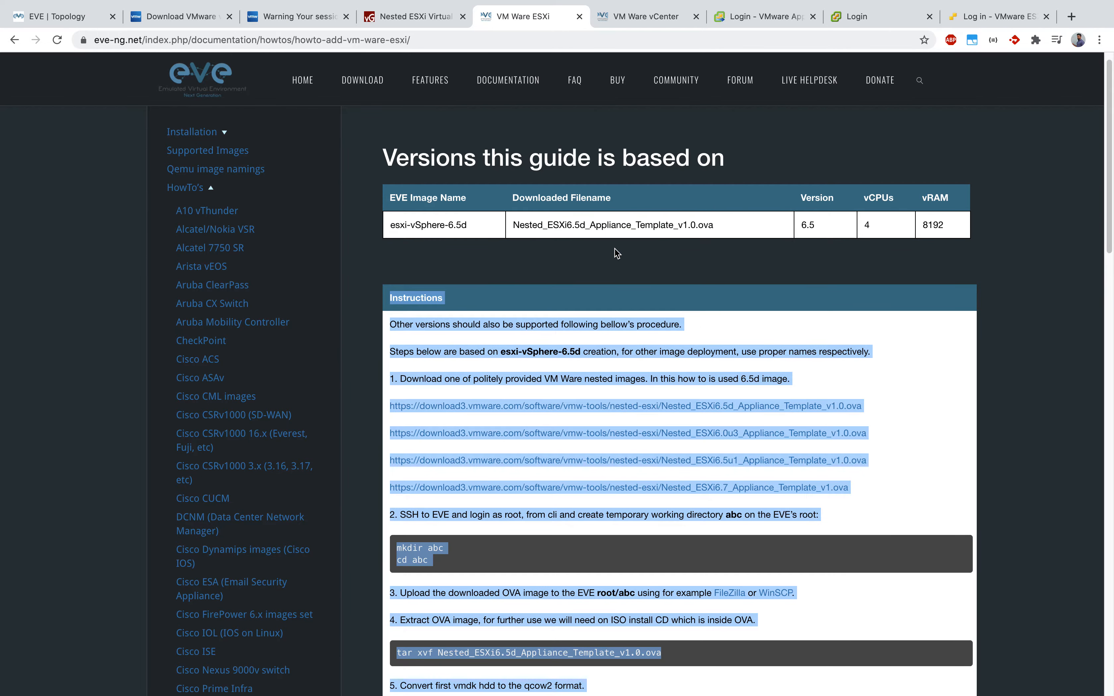
pyautogui.moveTo(551, 228); pyautogui.dragTo(664, 229)
pyautogui.click(669, 268)
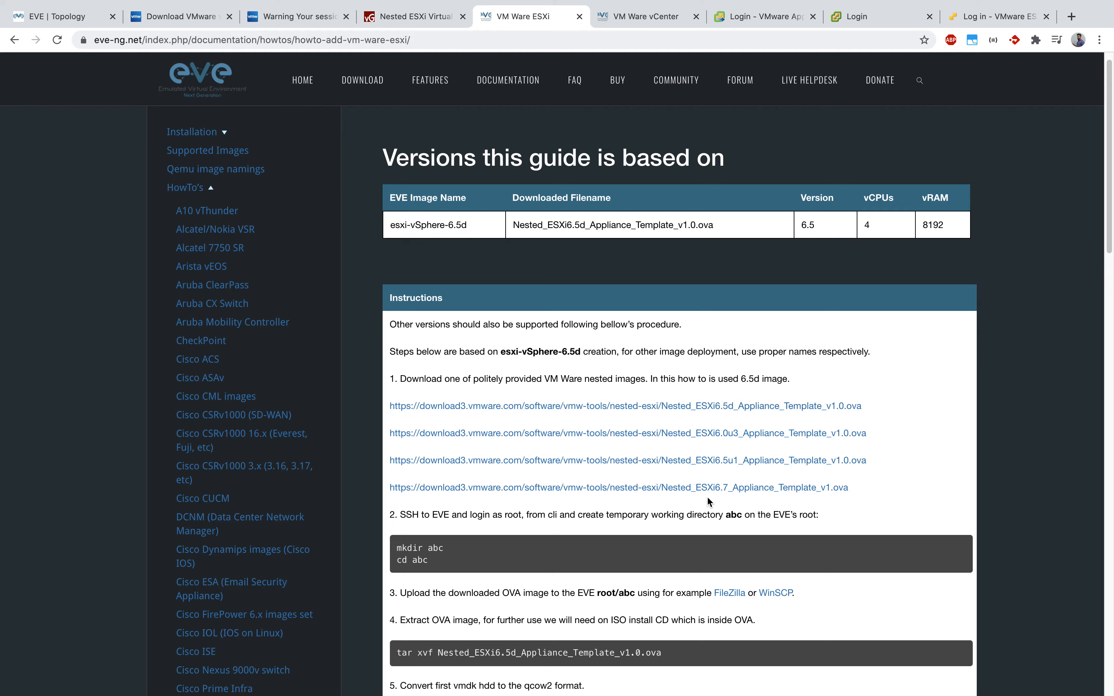
pyautogui.scroll(-1, 691, 495)
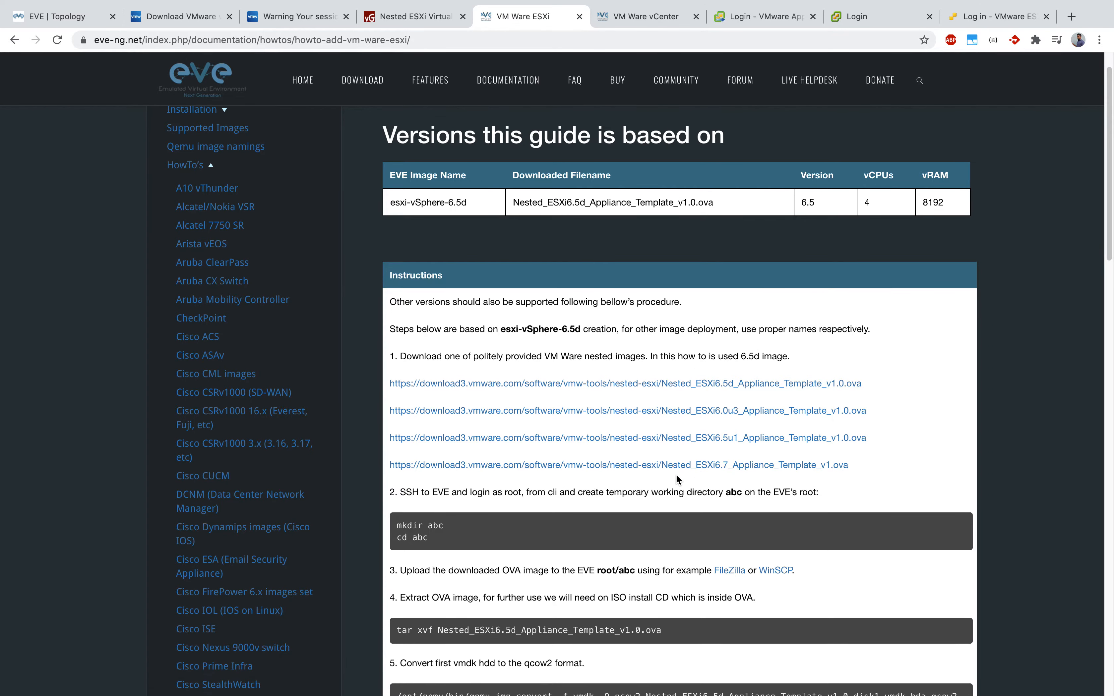
pyautogui.scroll(-10, 622, 565)
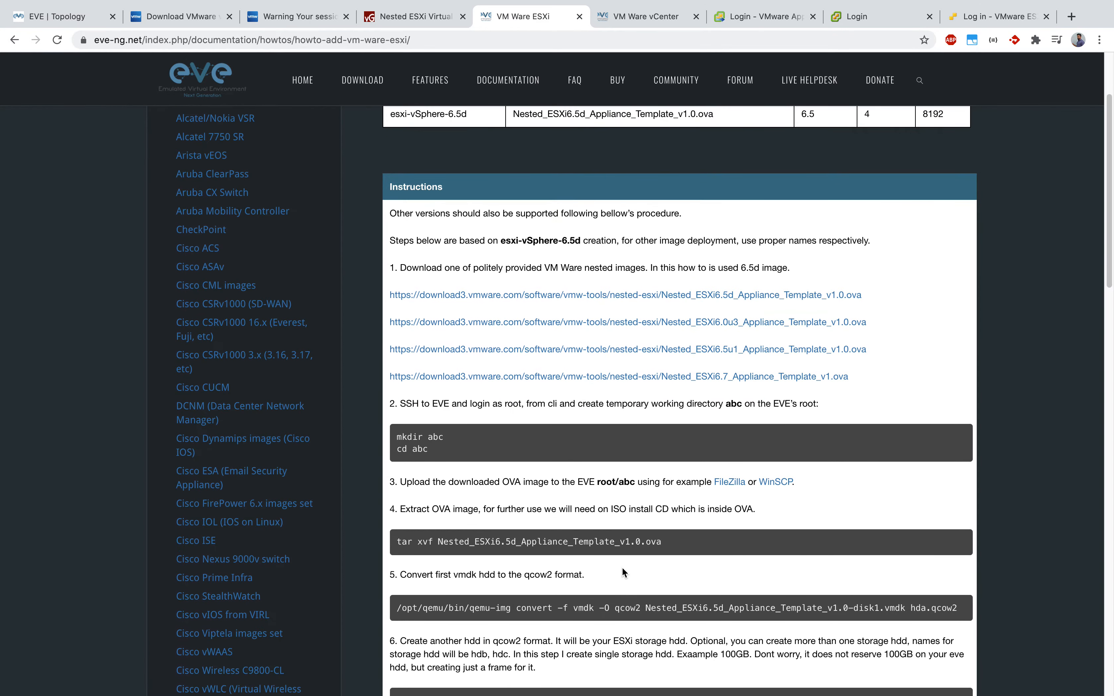
pyautogui.click(417, 18)
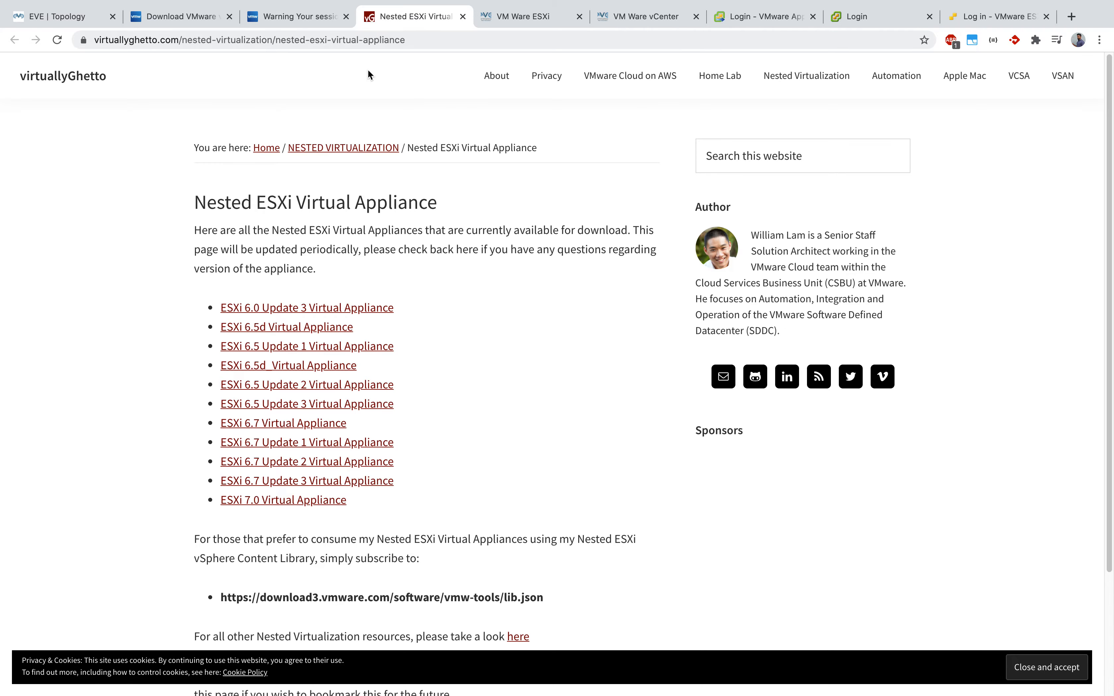
pyautogui.moveTo(205, 193); pyautogui.dragTo(492, 200)
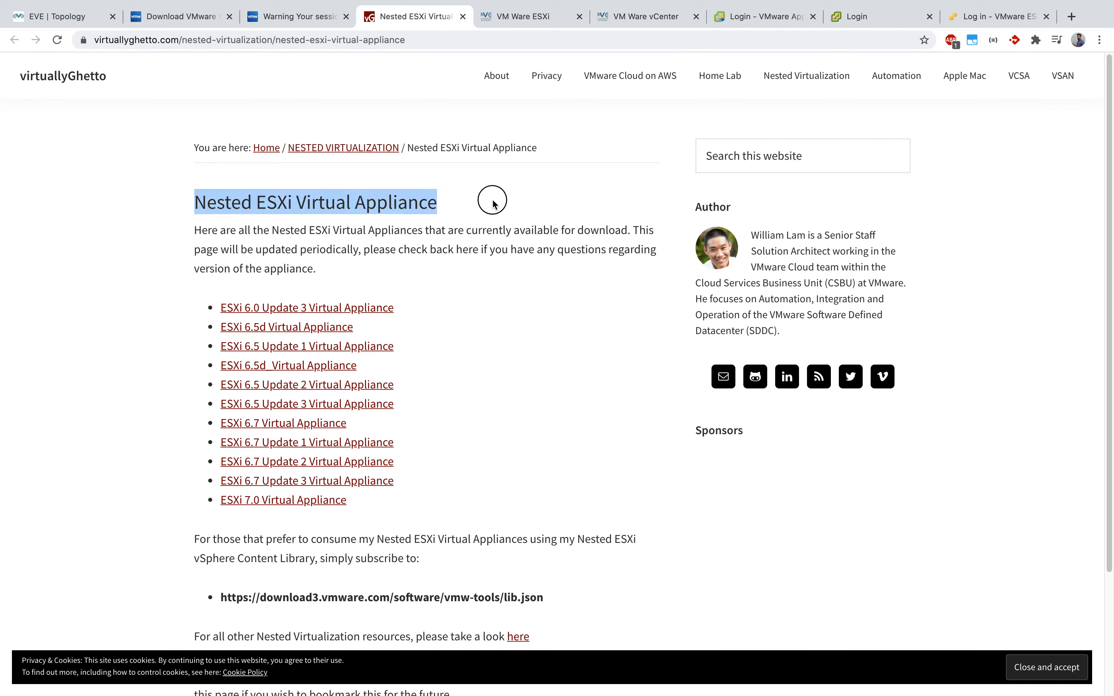
pyautogui.click(521, 274)
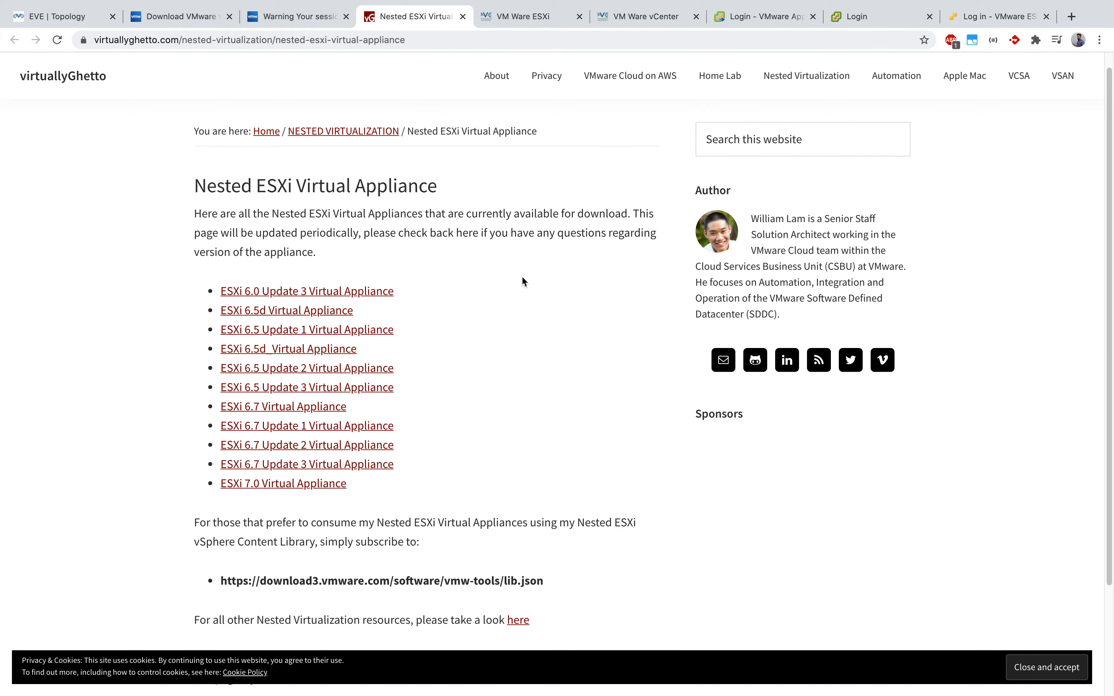
pyautogui.moveTo(804, 234); pyautogui.dragTo(743, 243)
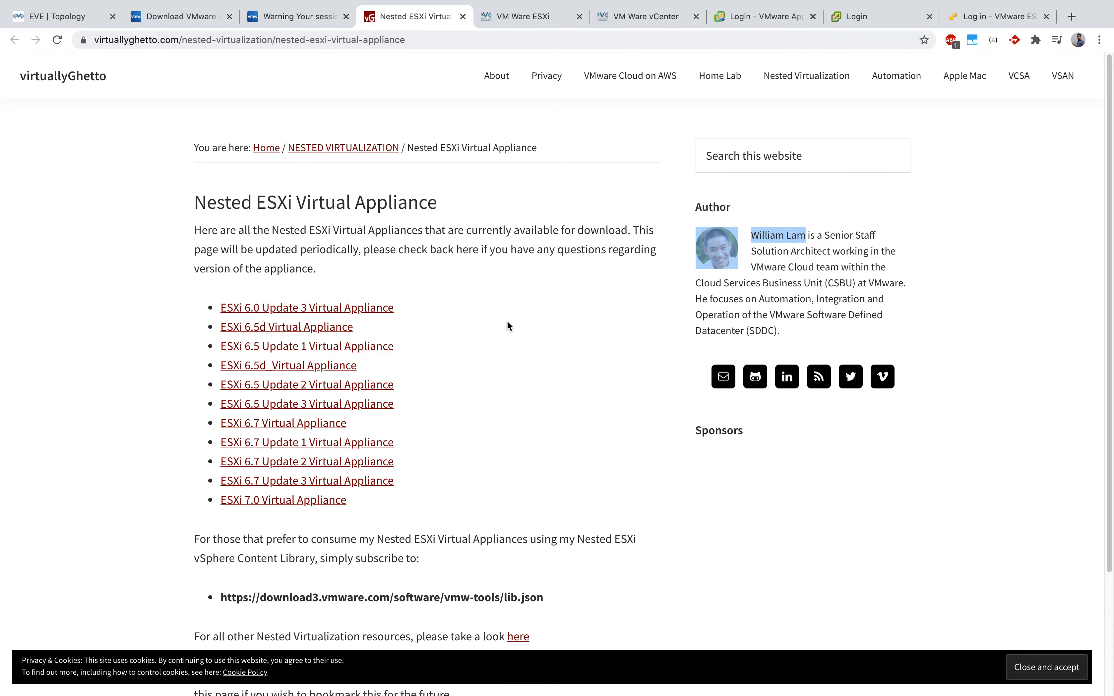
pyautogui.scroll(-3, 507, 326)
pyautogui.scroll(1, 508, 325)
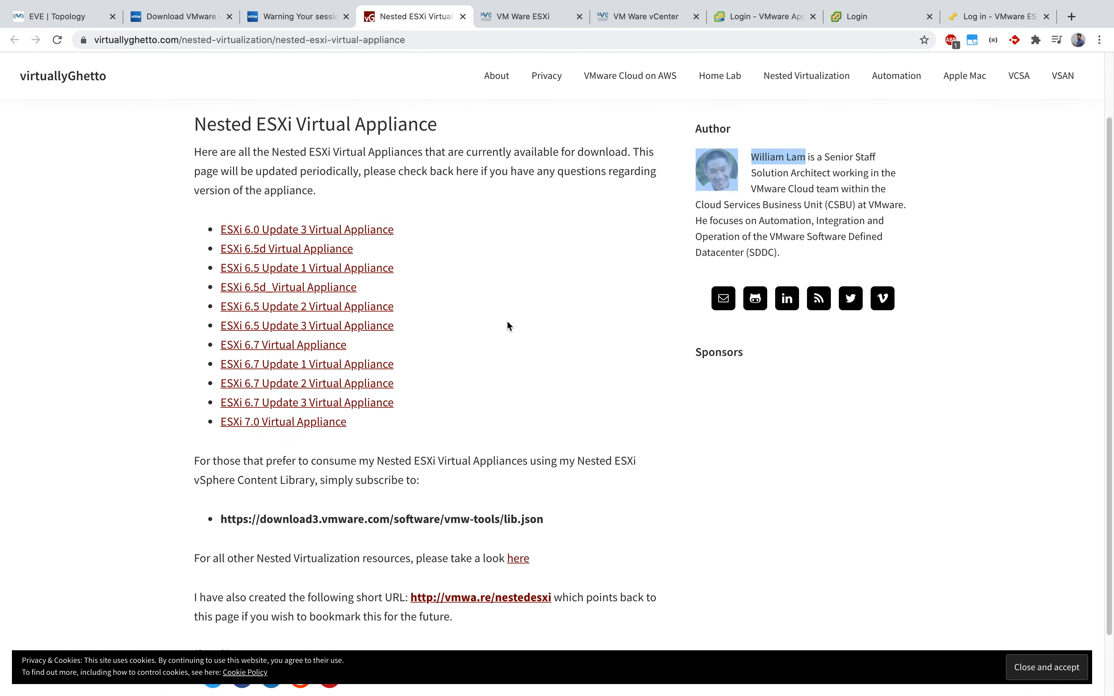
pyautogui.scroll(1, 507, 320)
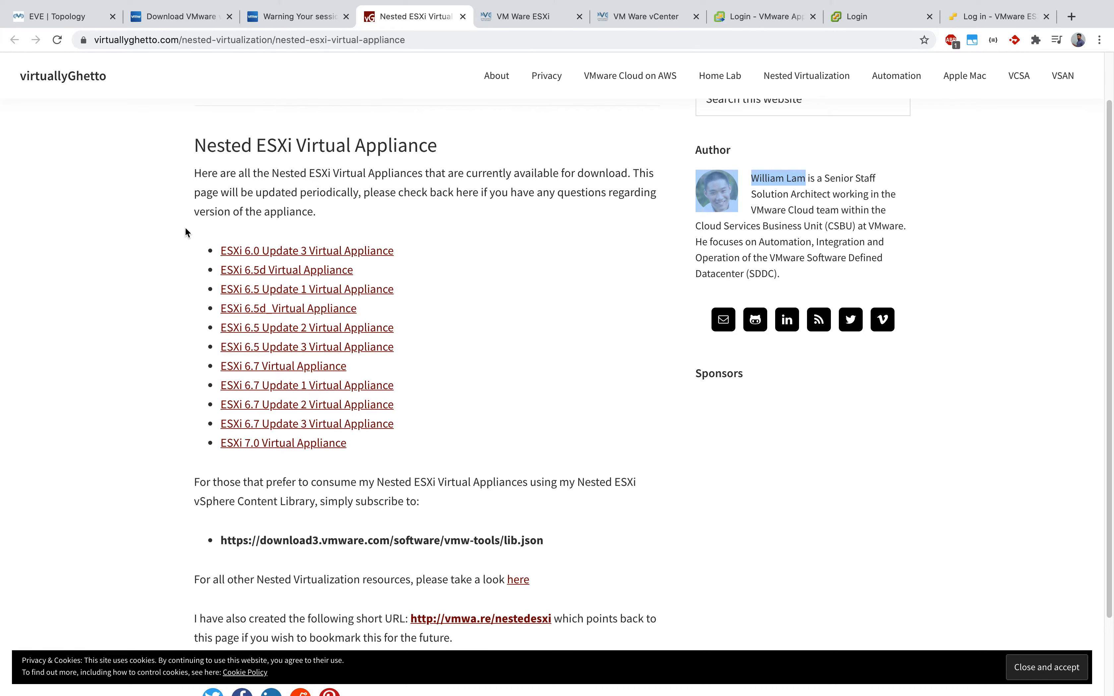
pyautogui.scroll(-1, 186, 234)
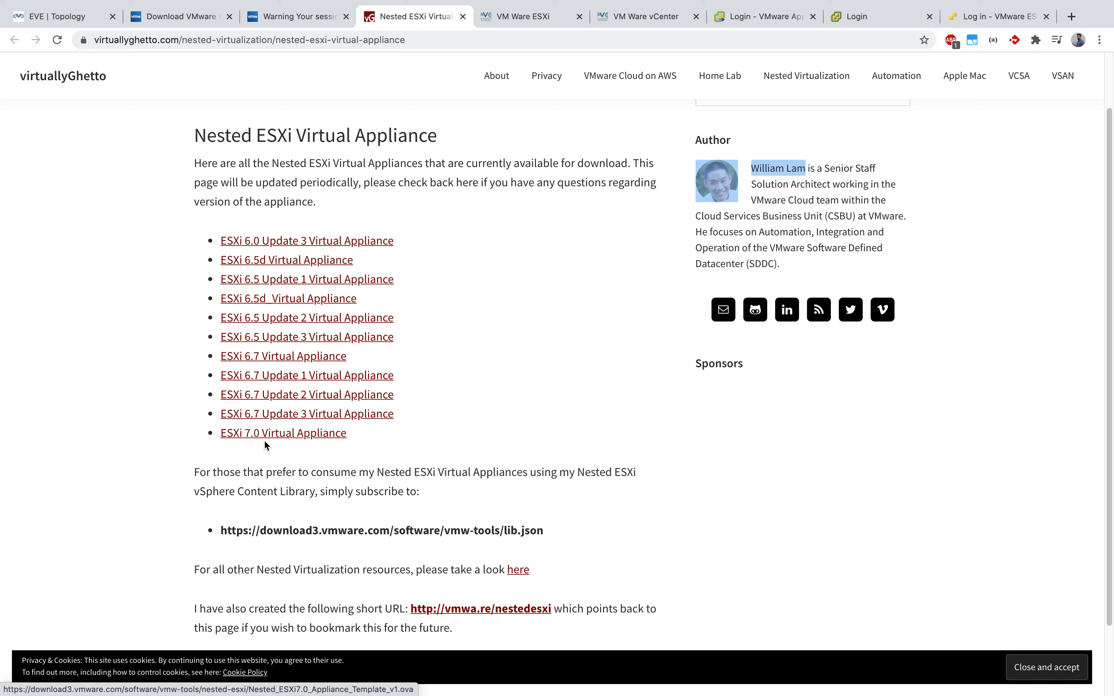
pyautogui.click(476, 446)
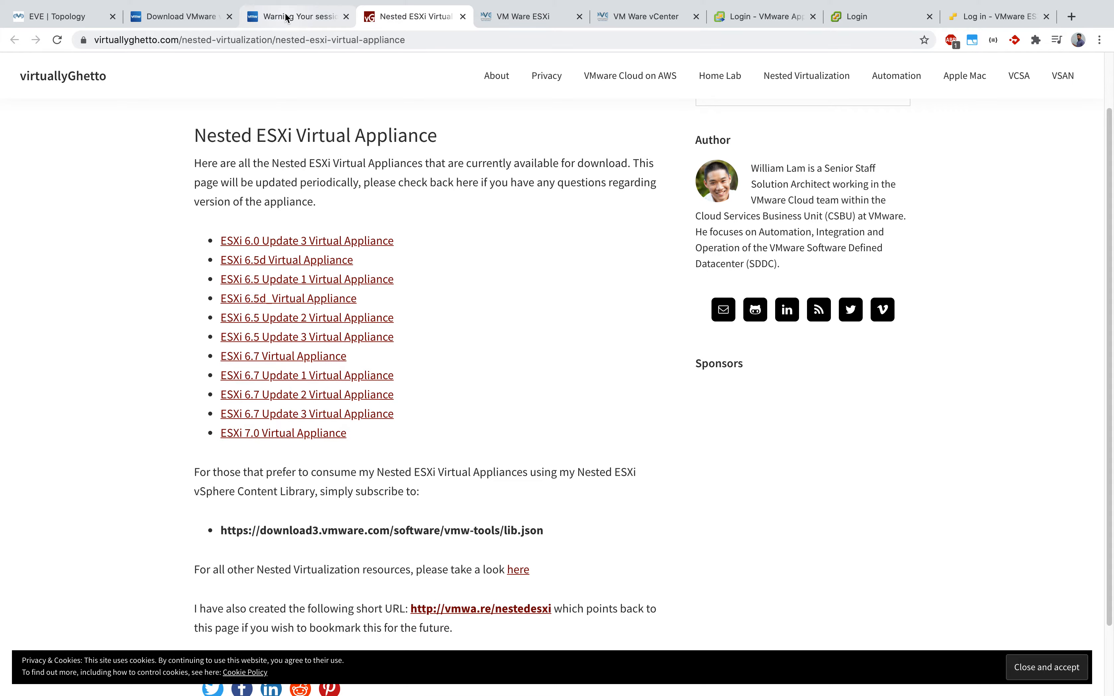
pyautogui.click(543, 16)
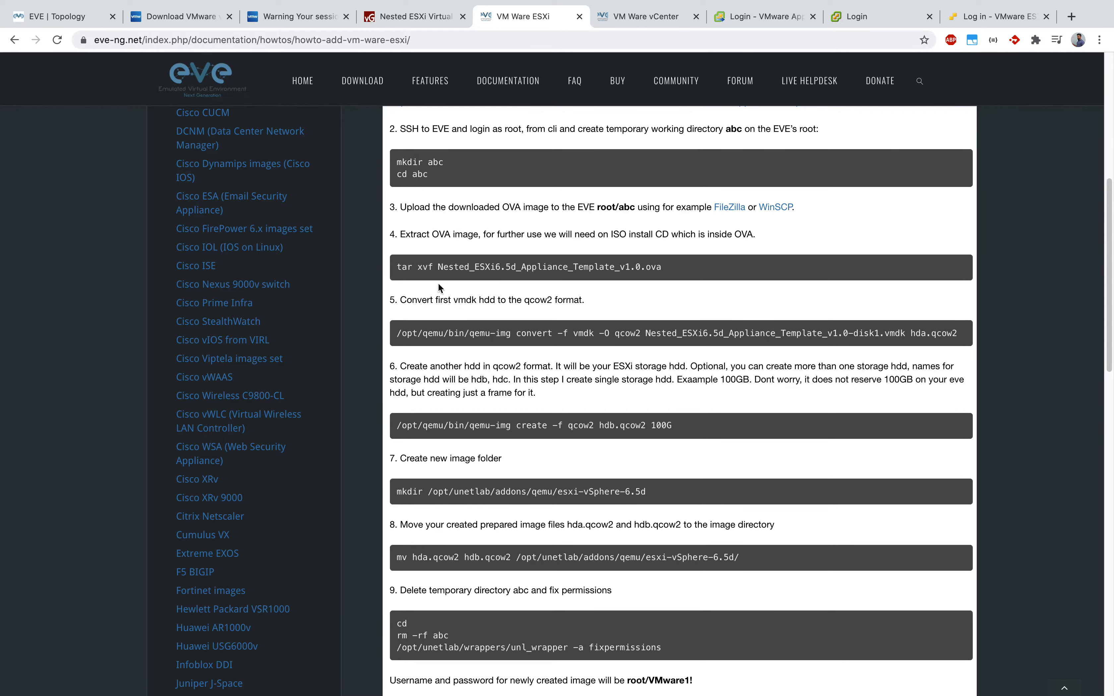
# Step: Select the mkdir, tar extraction and qemu-img convert commands in the ESXi guide
pyautogui.moveTo(393, 162); pyautogui.dragTo(460, 186)
pyautogui.moveTo(394, 268); pyautogui.dragTo(672, 267)
pyautogui.scroll(-2, 665, 276)
pyautogui.moveTo(537, 237); pyautogui.dragTo(696, 260)
pyautogui.scroll(-1, 695, 258)
pyautogui.moveTo(396, 291); pyautogui.dragTo(747, 291)
pyautogui.scroll(-2, 686, 382)
pyautogui.click(674, 369)
# Step: Select the qemu-img create command and its 100G disk size
pyautogui.moveTo(675, 368); pyautogui.dragTo(397, 363)
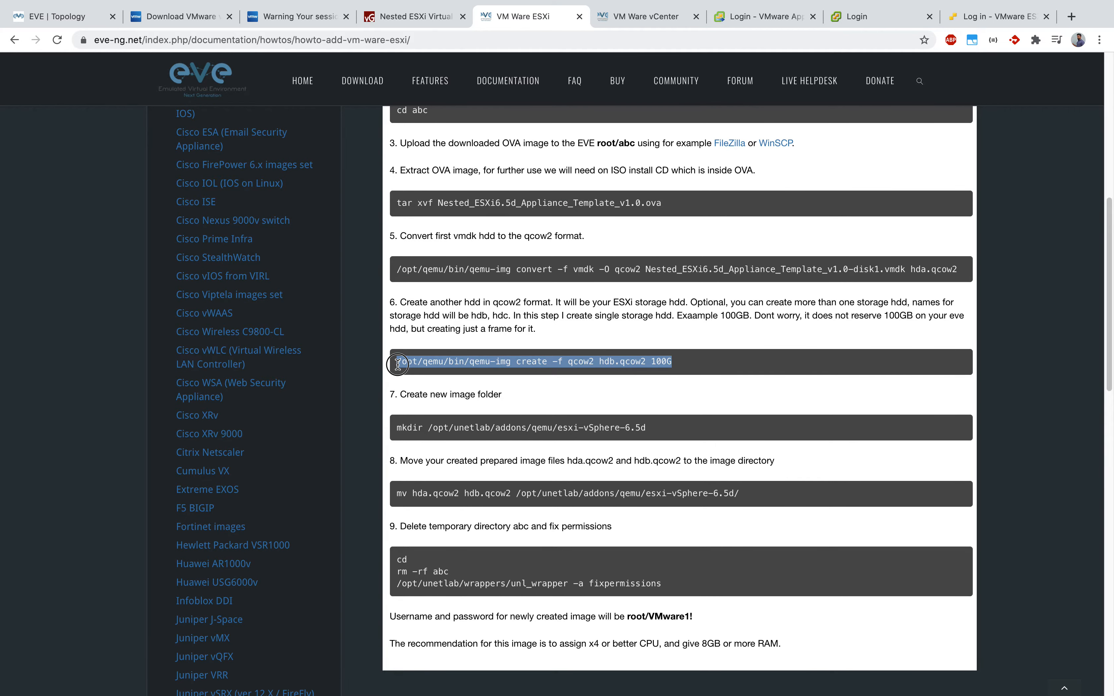
pyautogui.moveTo(672, 364); pyautogui.dragTo(656, 363)
pyautogui.click(711, 362)
pyautogui.moveTo(644, 363); pyautogui.dragTo(744, 354)
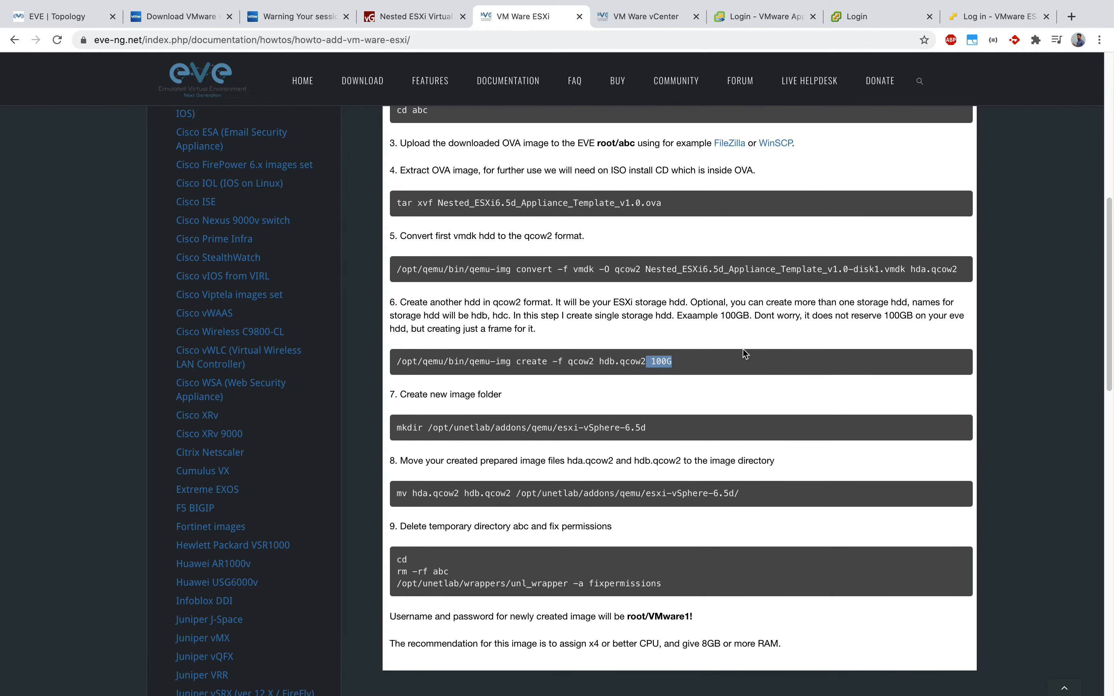
pyautogui.click(724, 367)
pyautogui.tripleClick(723, 371)
# Step: Review the mv command and default login credentials, then return to the EVE Topology tab
pyautogui.scroll(-1, 474, 355)
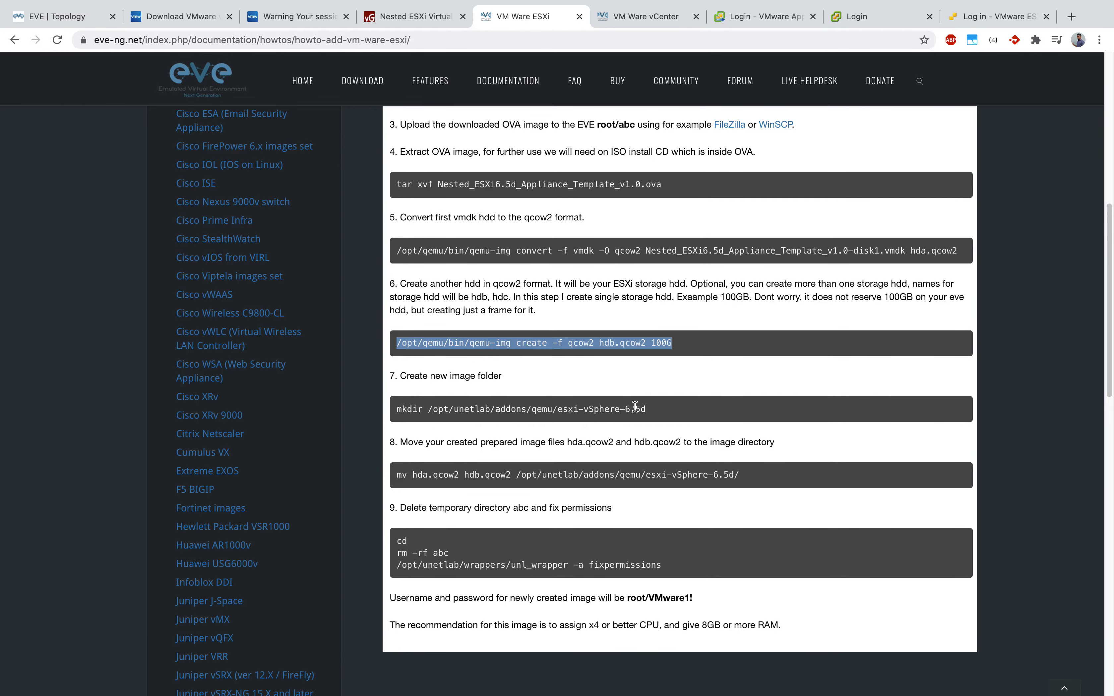
pyautogui.scroll(-4, 635, 406)
pyautogui.moveTo(426, 387); pyautogui.dragTo(560, 389)
pyautogui.click(518, 479)
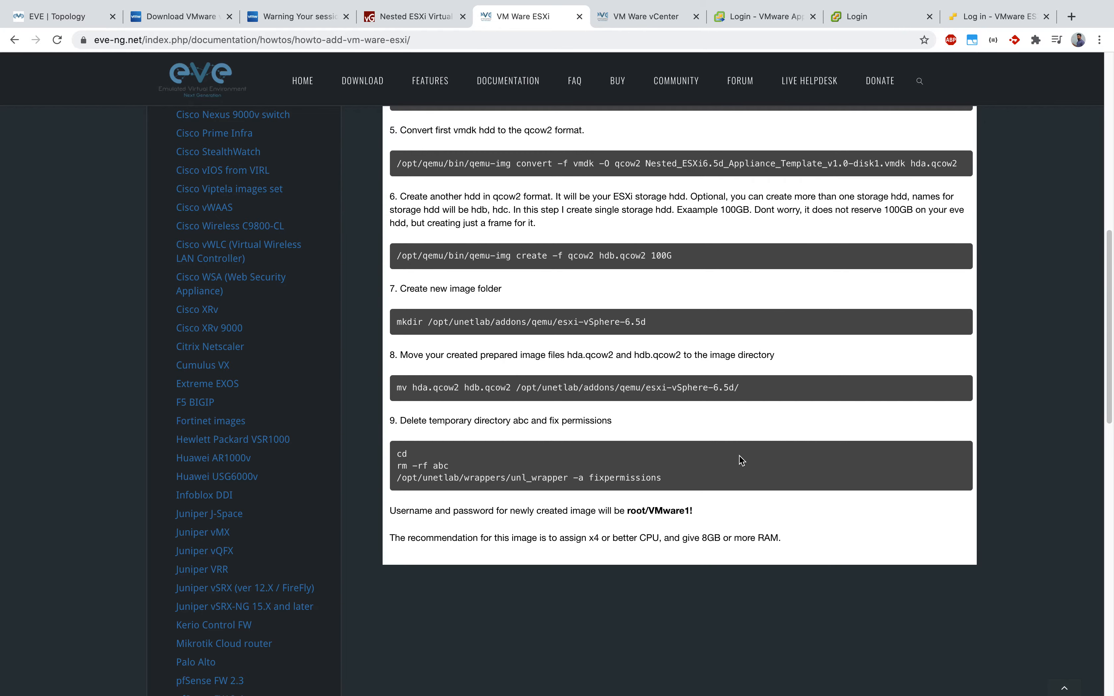
pyautogui.scroll(-4, 736, 456)
pyautogui.moveTo(627, 422); pyautogui.dragTo(368, 343)
pyautogui.click(789, 415)
pyautogui.click(571, 385)
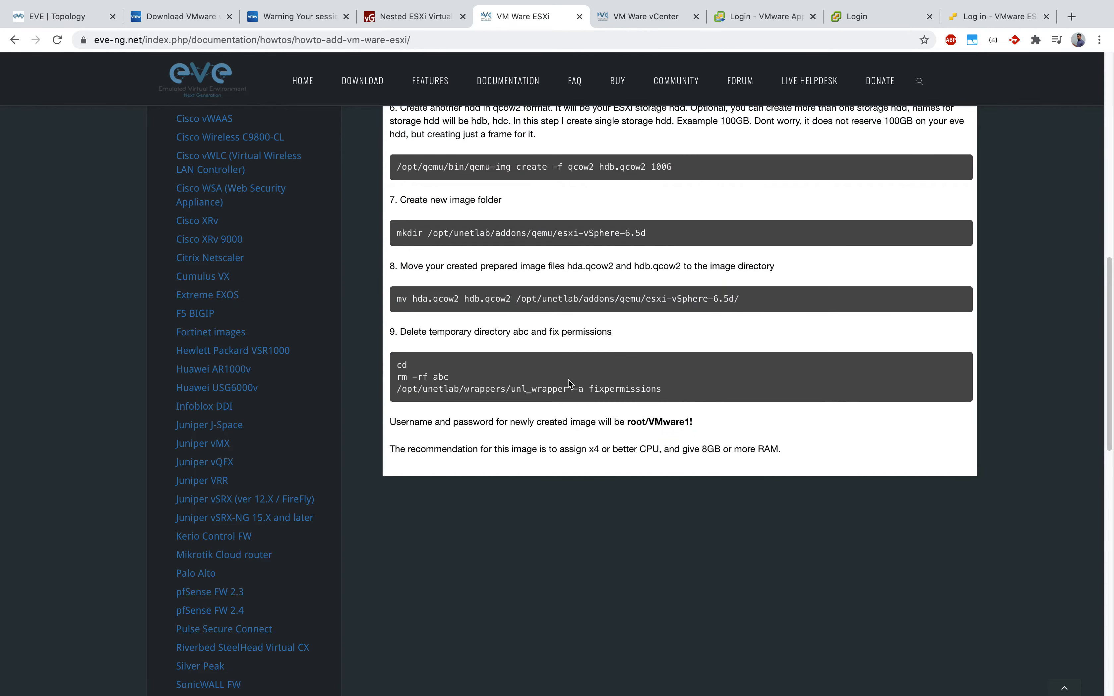
pyautogui.click(67, 22)
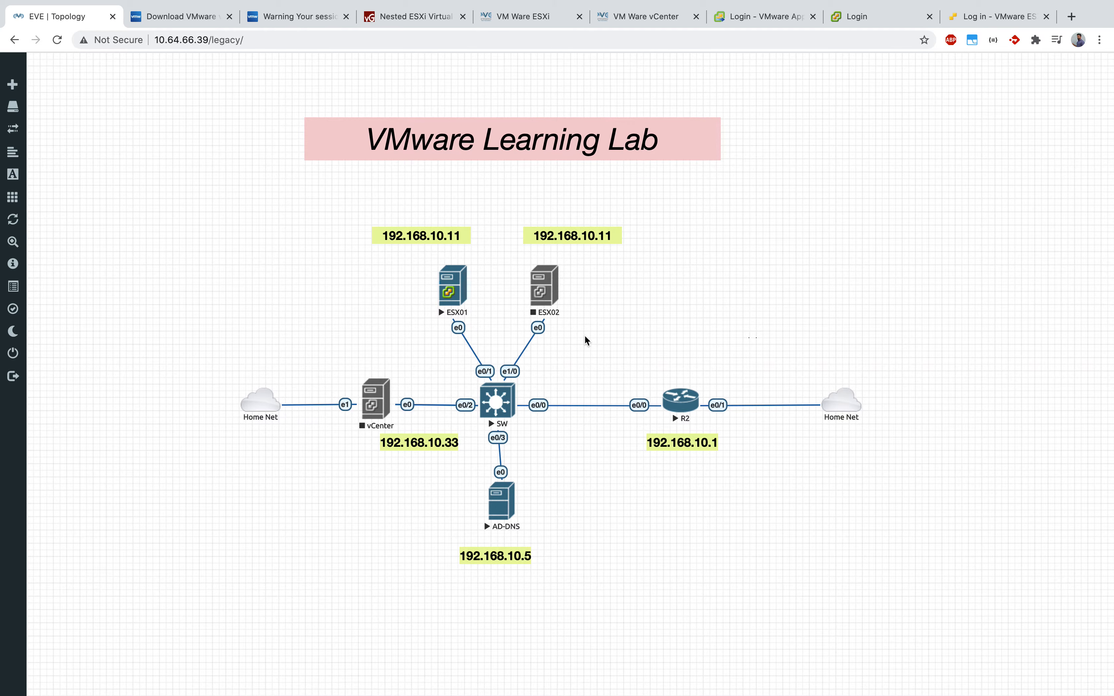
# Step: Browse the new node templates for 'vm' and close the dialog without adding a node
pyautogui.rightClick(782, 293)
pyautogui.click(831, 321)
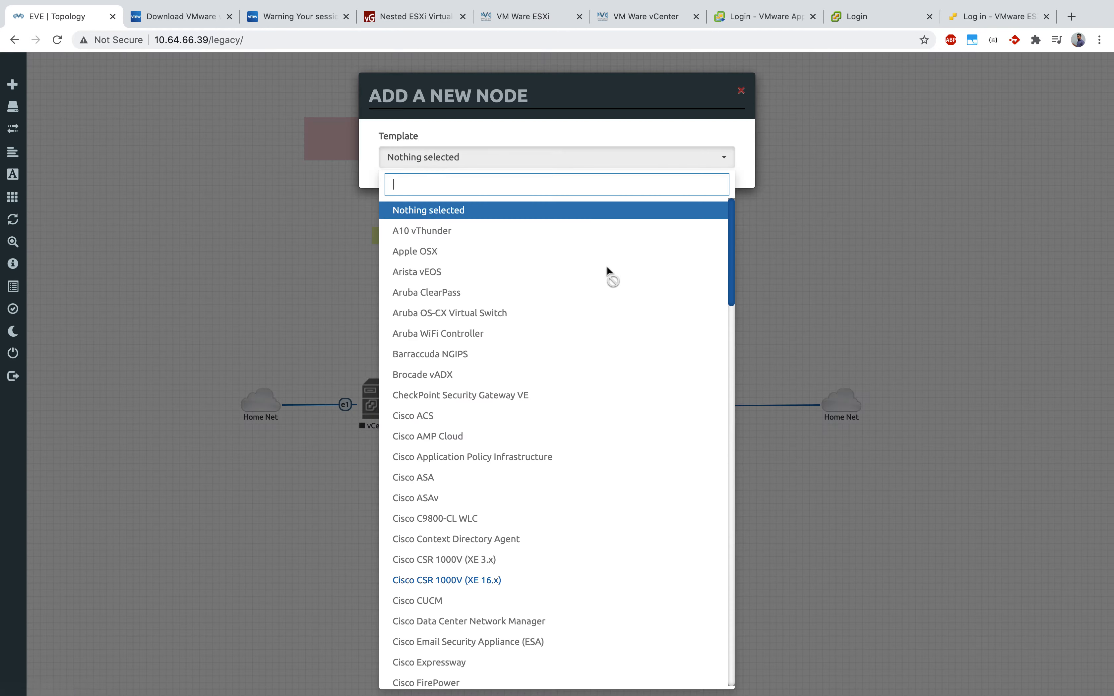
pyautogui.write('vm')
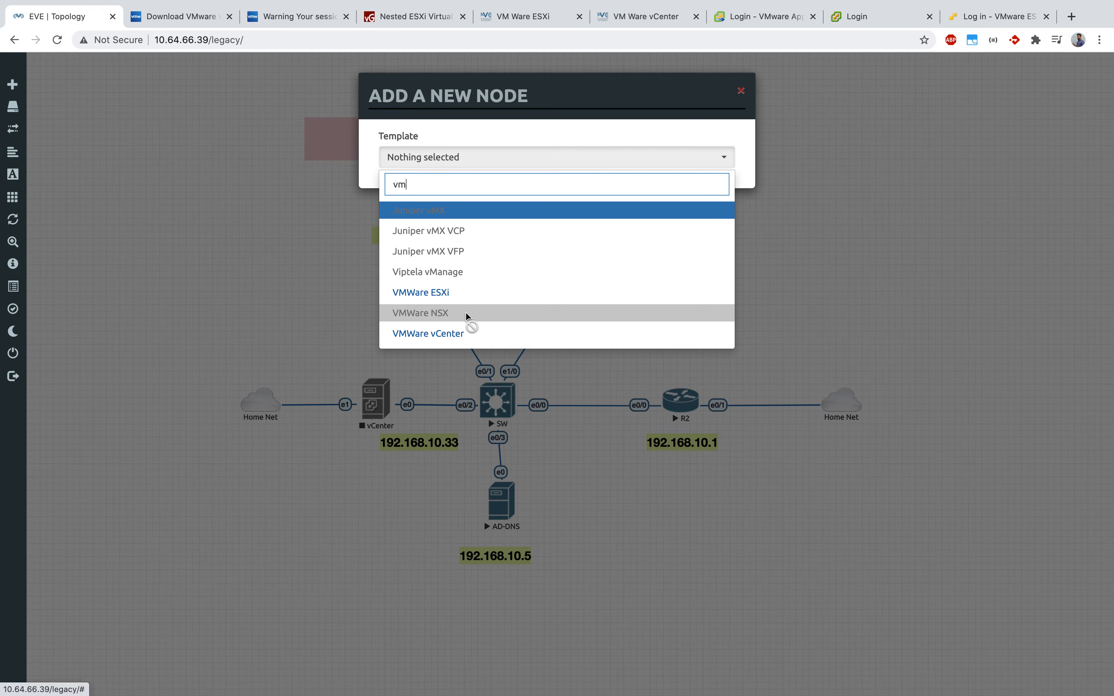
pyautogui.click(741, 92)
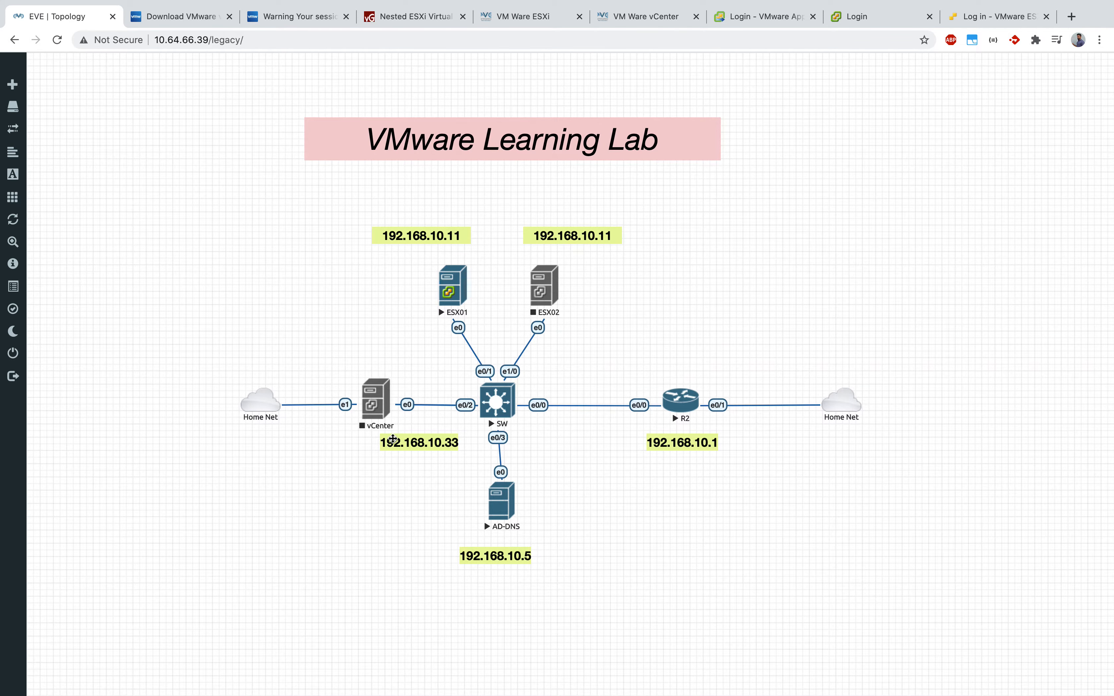
pyautogui.click(731, 285)
# Step: Start the ESX02 node and reload the lab page to refresh its status
pyautogui.rightClick(548, 296)
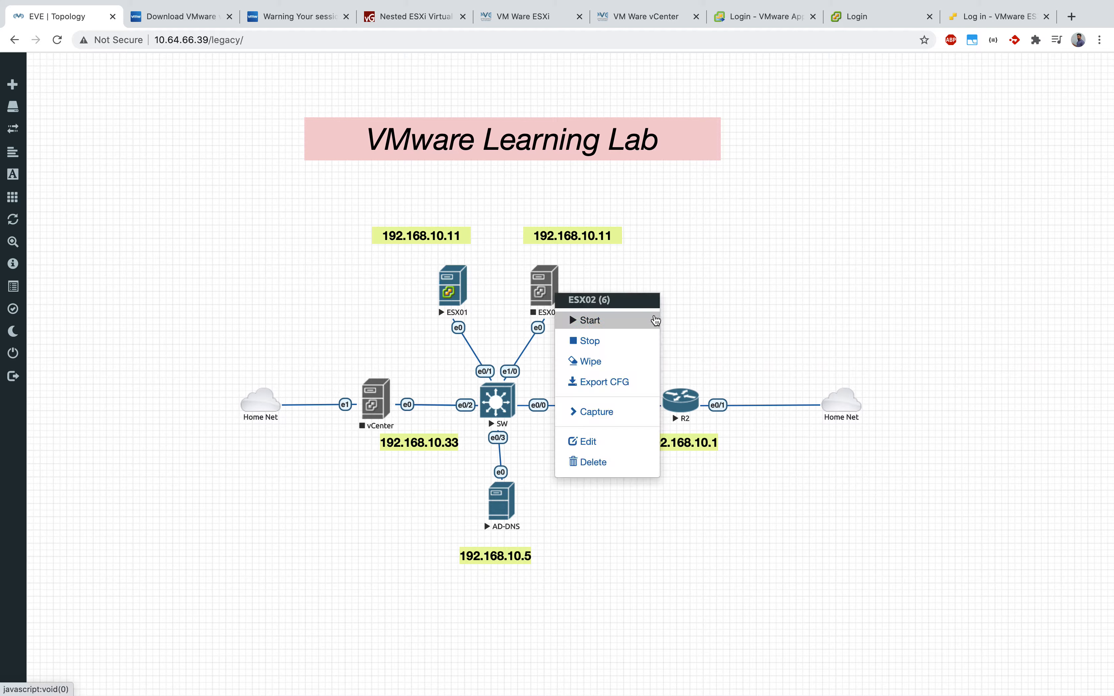
pyautogui.click(617, 329)
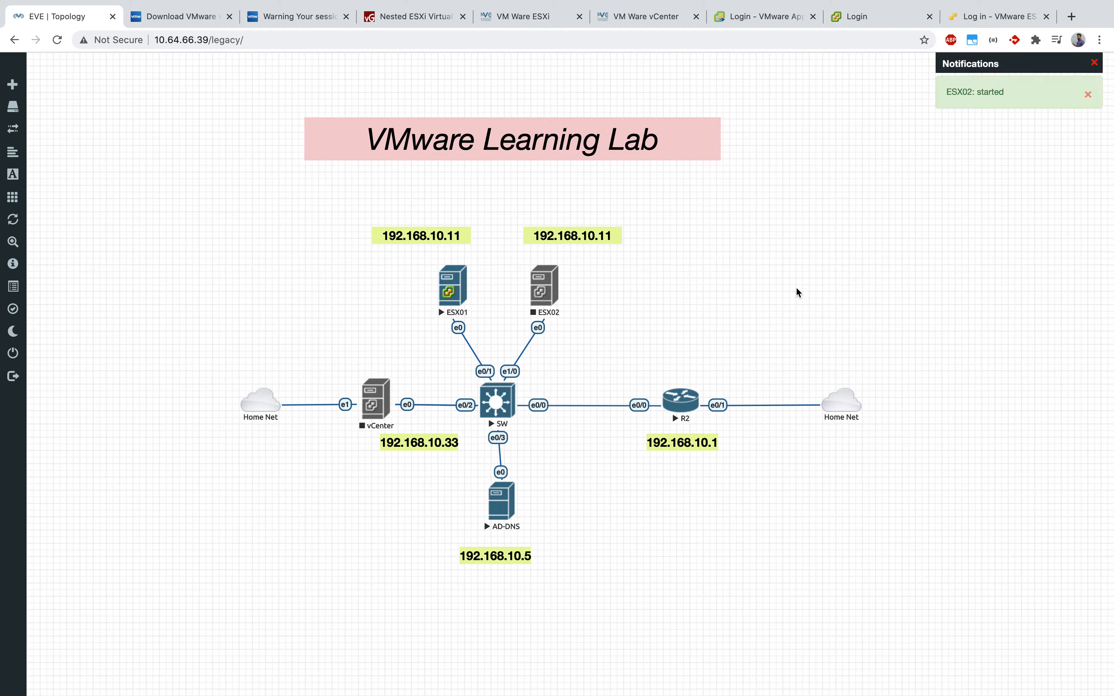
pyautogui.click(57, 39)
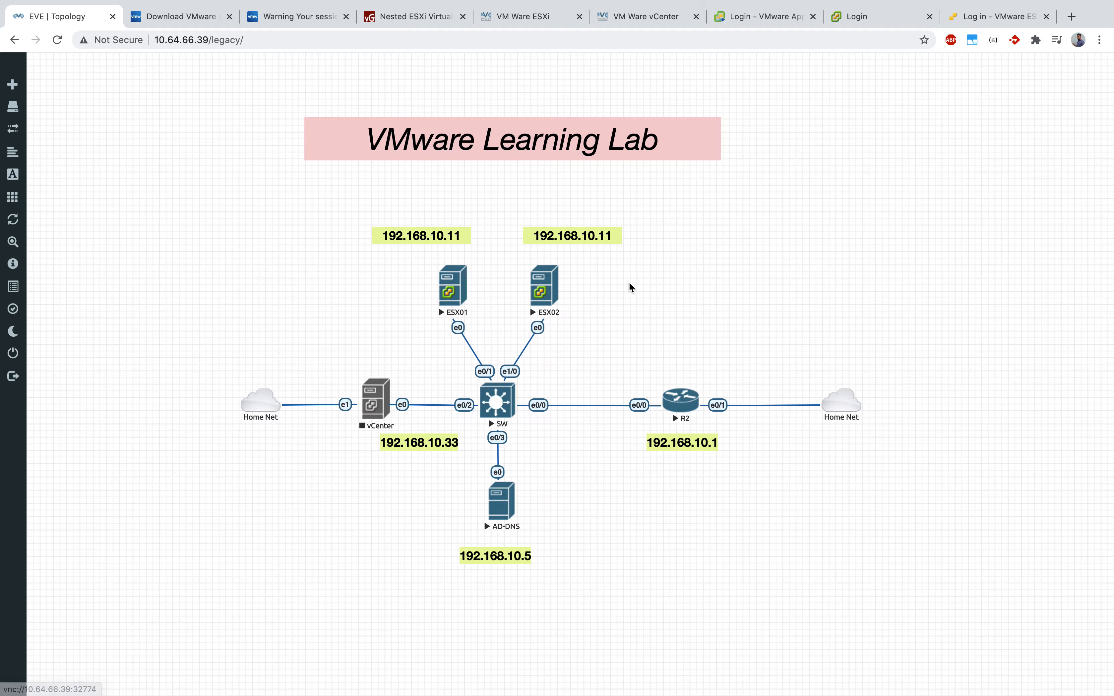
pyautogui.hotkey('ctrl', 'Up')
# Step: Try connecting to esx2 in VNC Viewer, abort the stalled attempt, and check the EVE topology
pyautogui.click(807, 400)
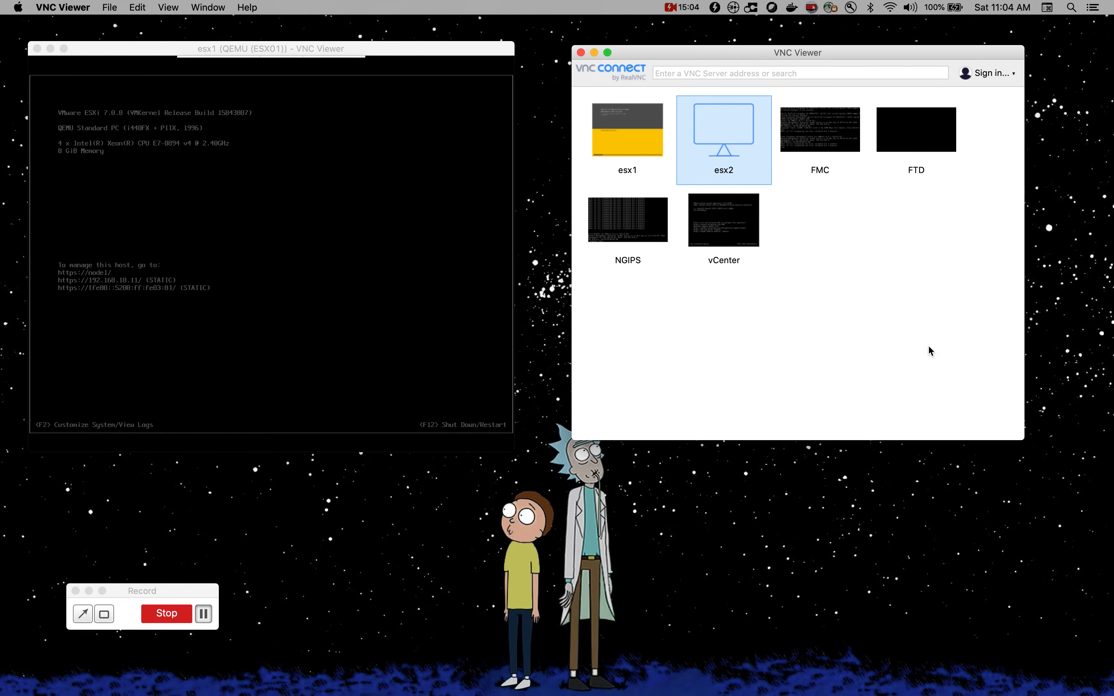
pyautogui.click(921, 288)
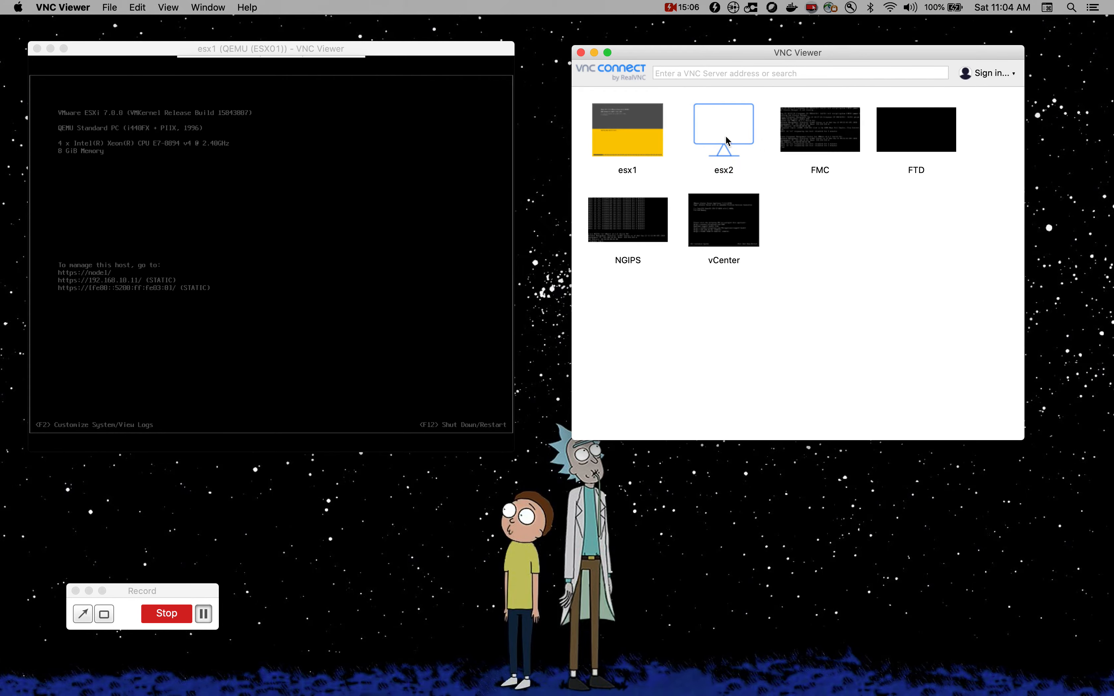
pyautogui.doubleClick(736, 137)
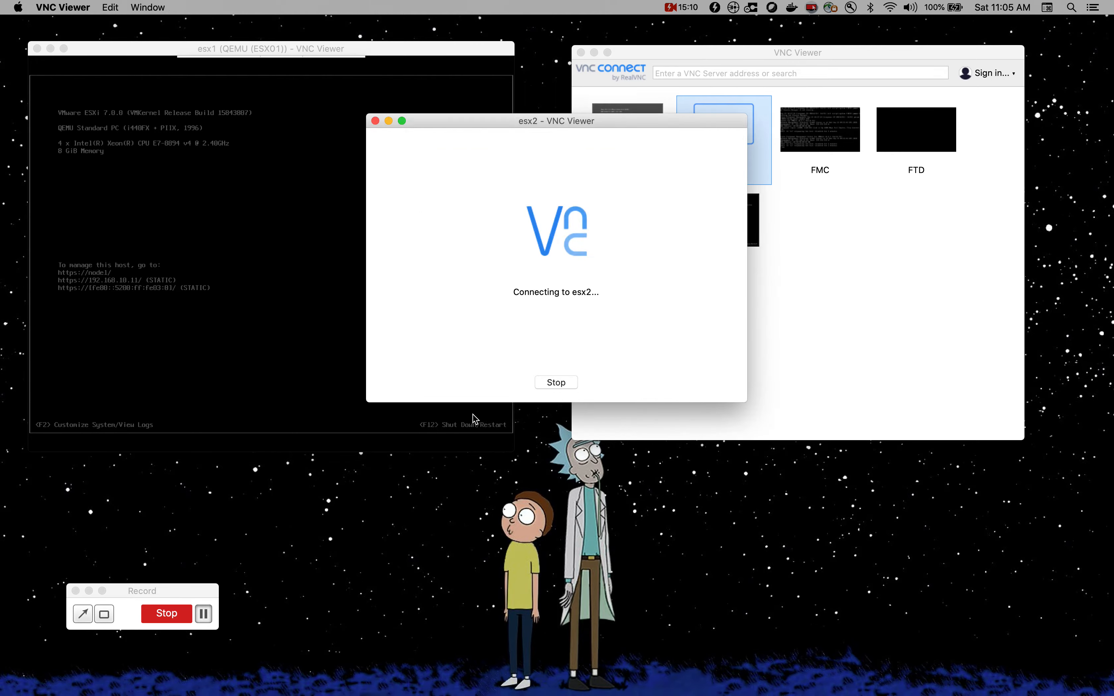
pyautogui.click(571, 389)
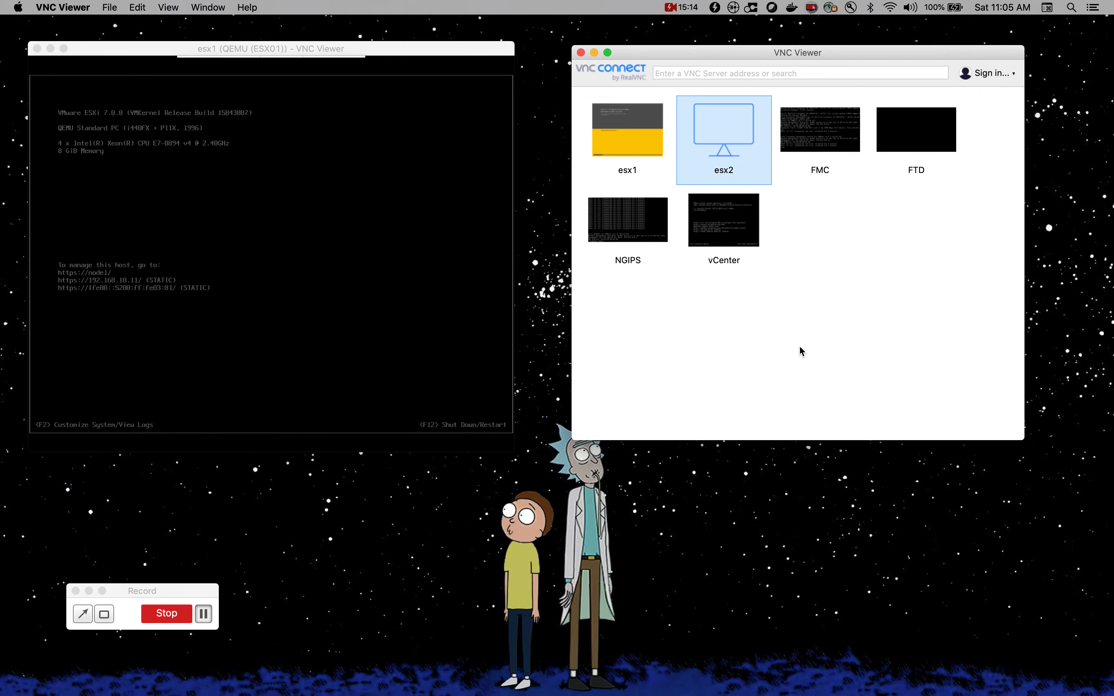
pyautogui.hotkey('ctrl', 'Up')
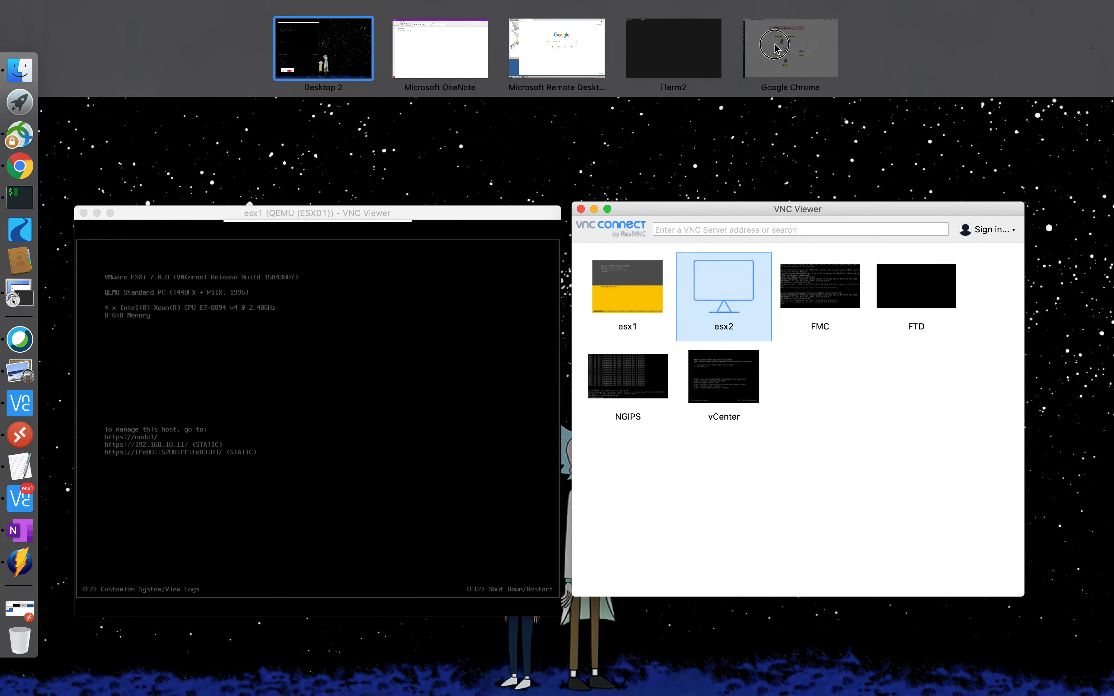
pyautogui.click(789, 60)
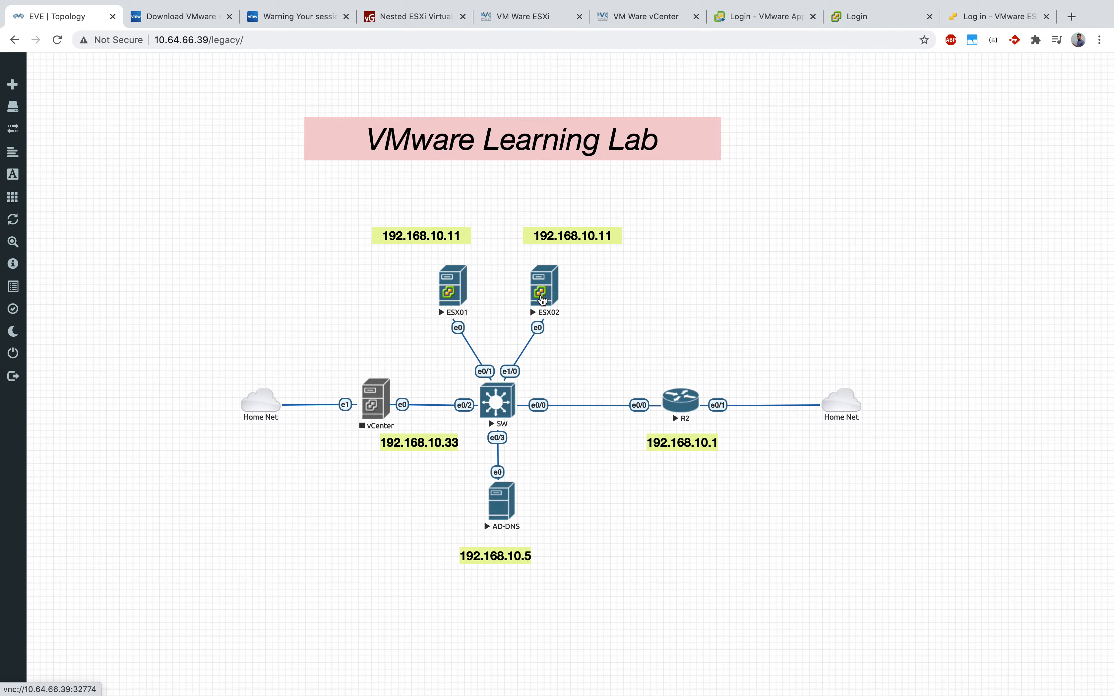
pyautogui.hotkey('ctrl', 'Up')
pyautogui.click(787, 421)
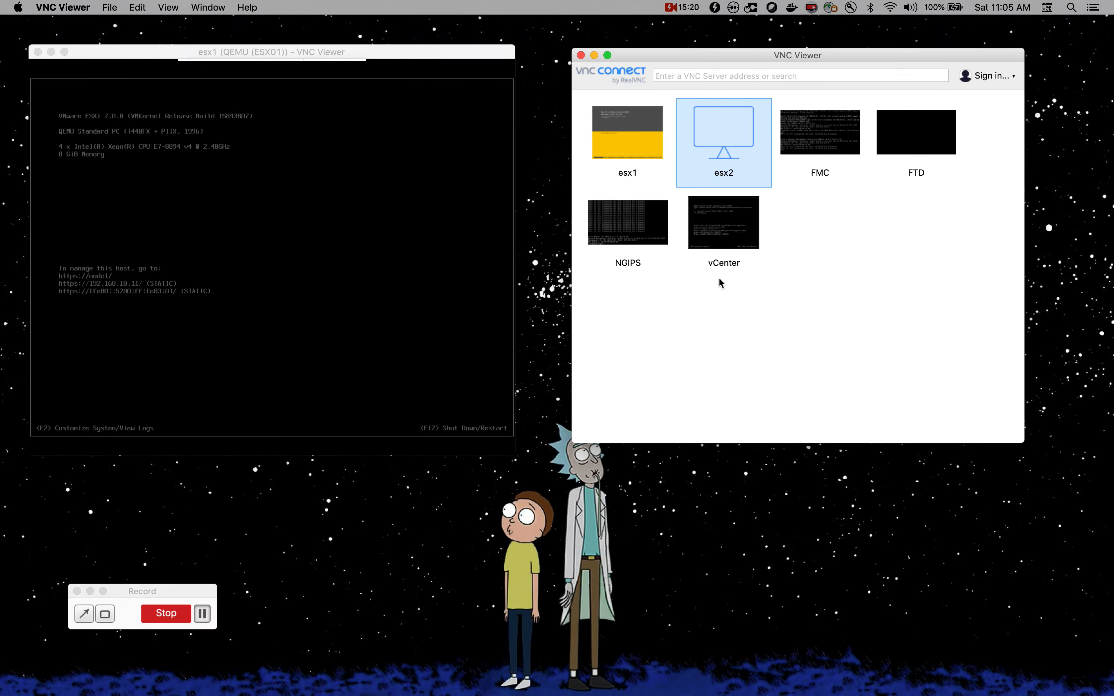
# Step: Change the esx2 server address to 10.64.66.39:32774 and connect, accepting the unencrypted connection
pyautogui.rightClick(719, 155)
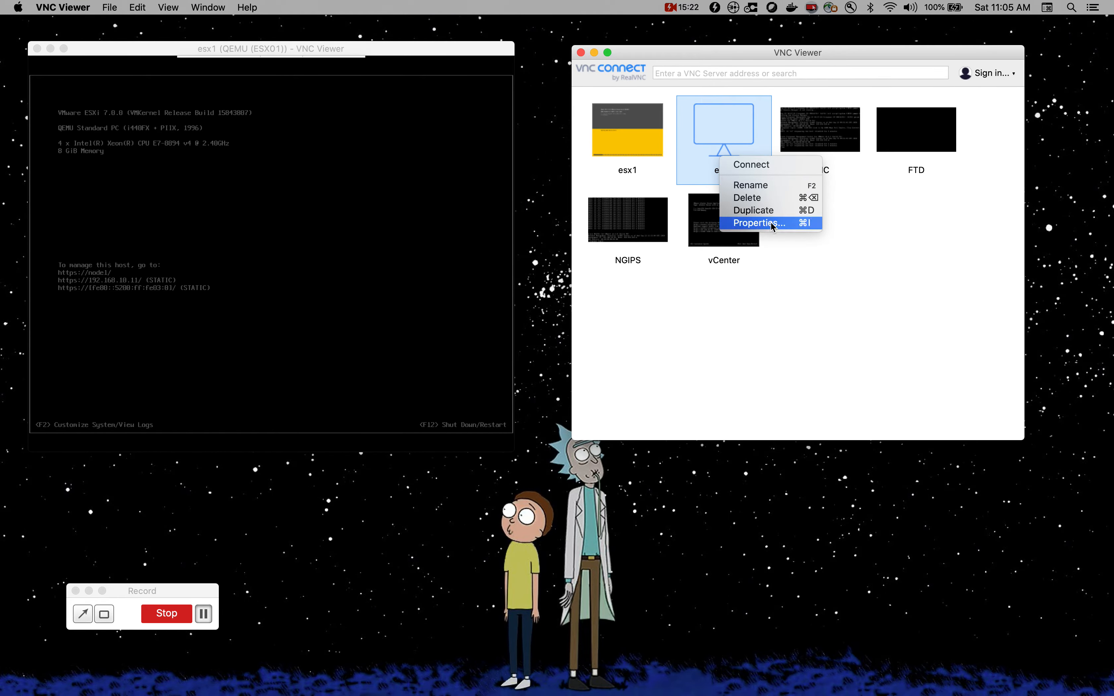
pyautogui.click(773, 224)
pyautogui.click(793, 173)
pyautogui.press('BackSpace')
pyautogui.write('4')
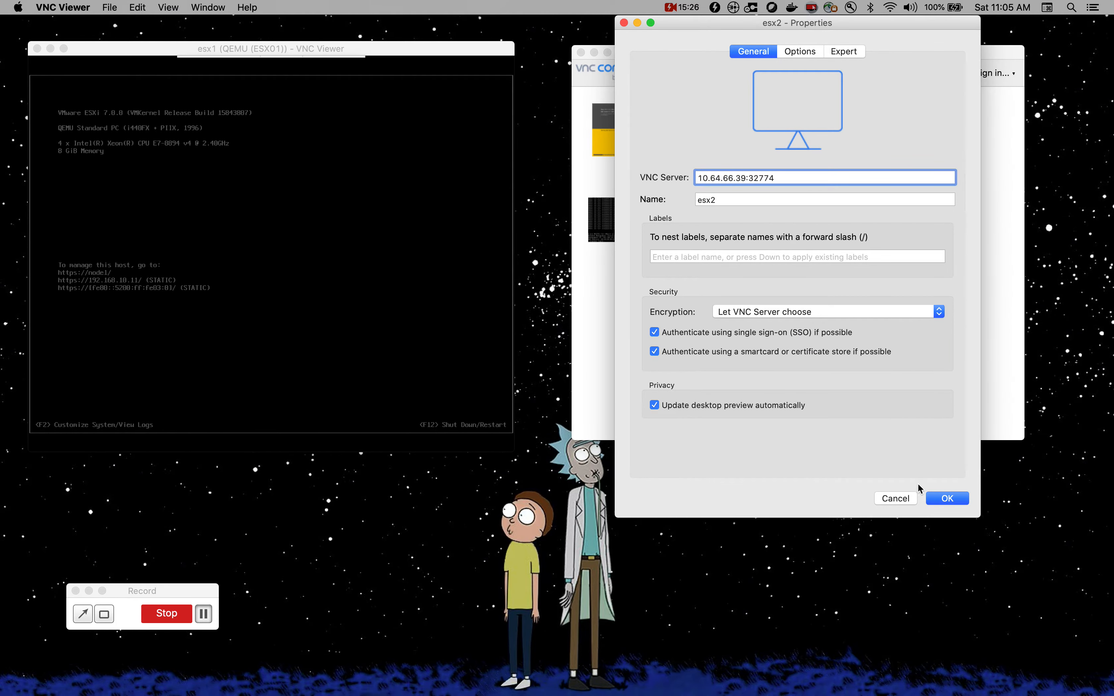
pyautogui.click(947, 498)
pyautogui.click(920, 295)
pyautogui.doubleClick(734, 140)
pyautogui.click(661, 292)
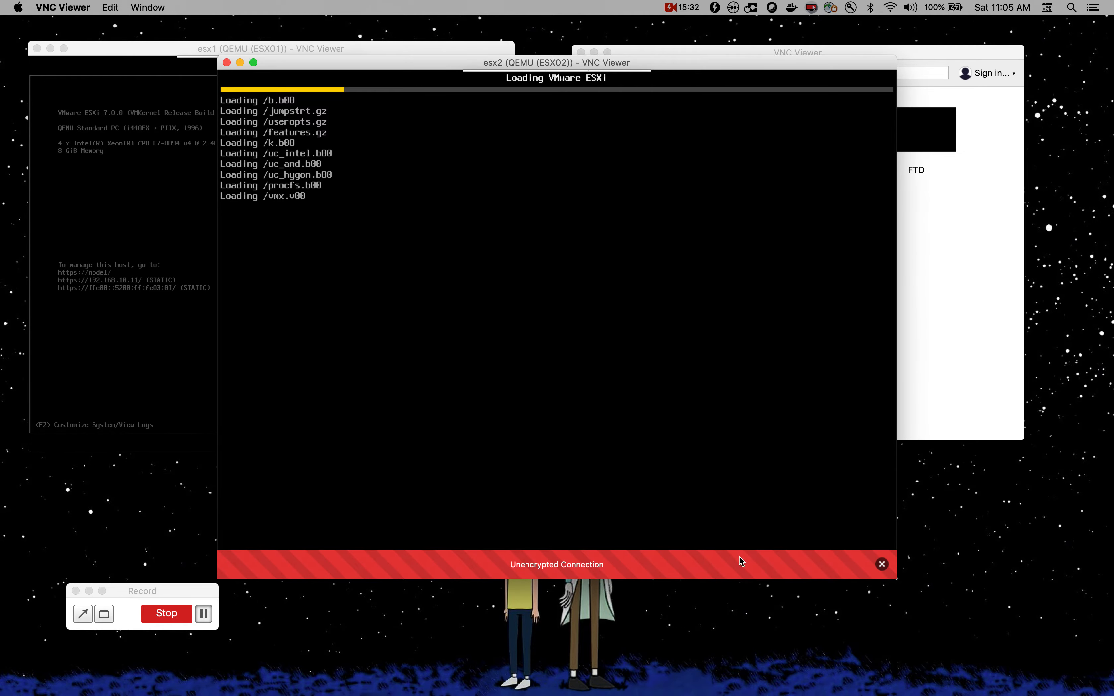
# Step: Dismiss the unencrypted warning and enlarge and reposition the esx2 console while ESXi boots to 192.168.10.51
pyautogui.click(881, 564)
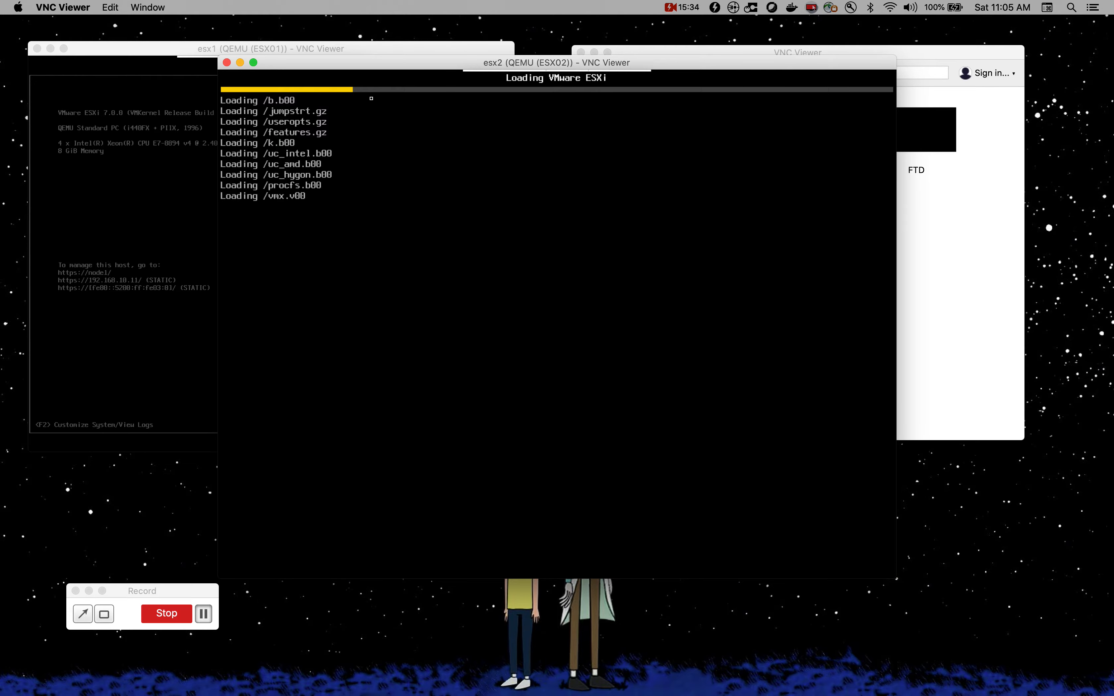
pyautogui.moveTo(388, 68); pyautogui.dragTo(298, 78)
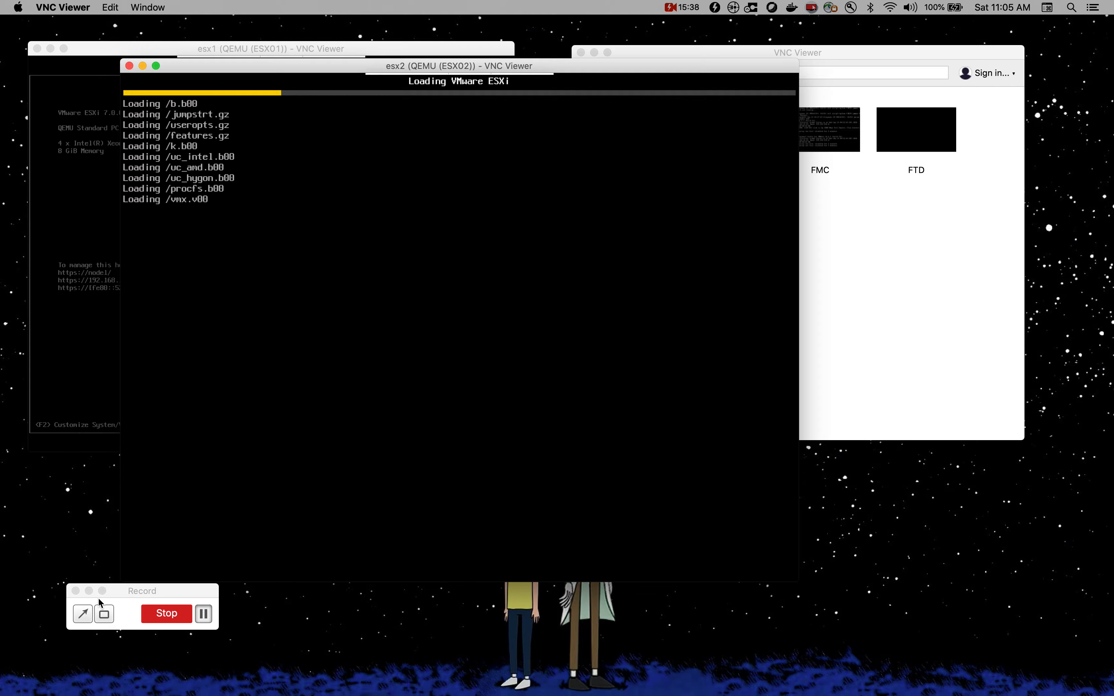
pyautogui.click(88, 590)
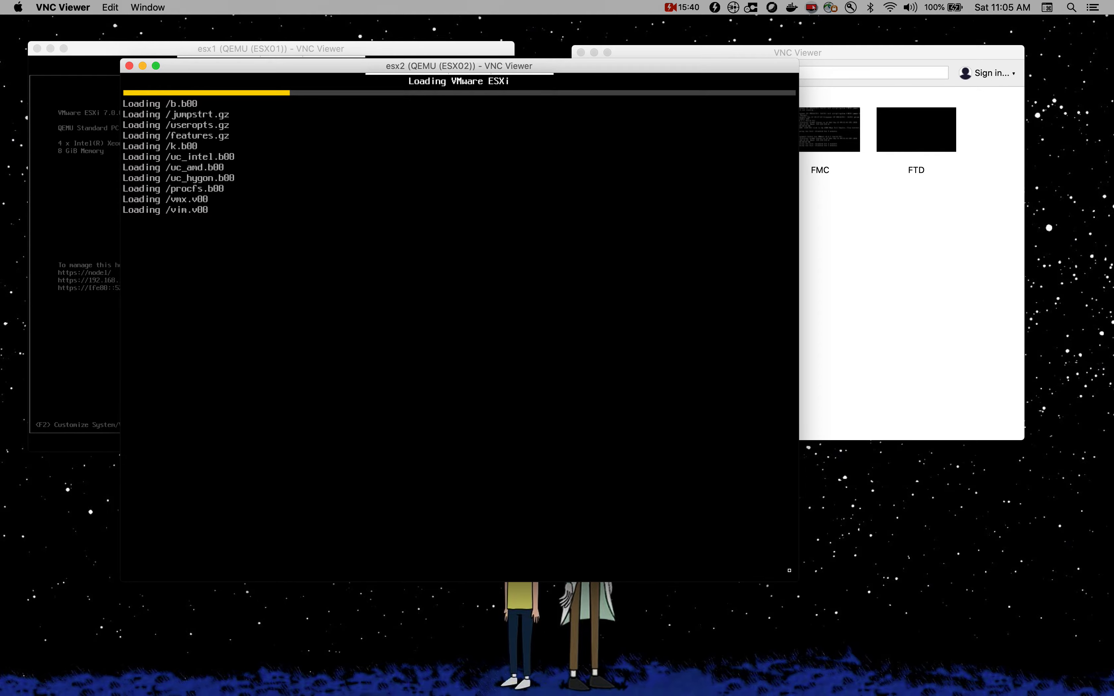
pyautogui.moveTo(798, 580); pyautogui.dragTo(877, 609)
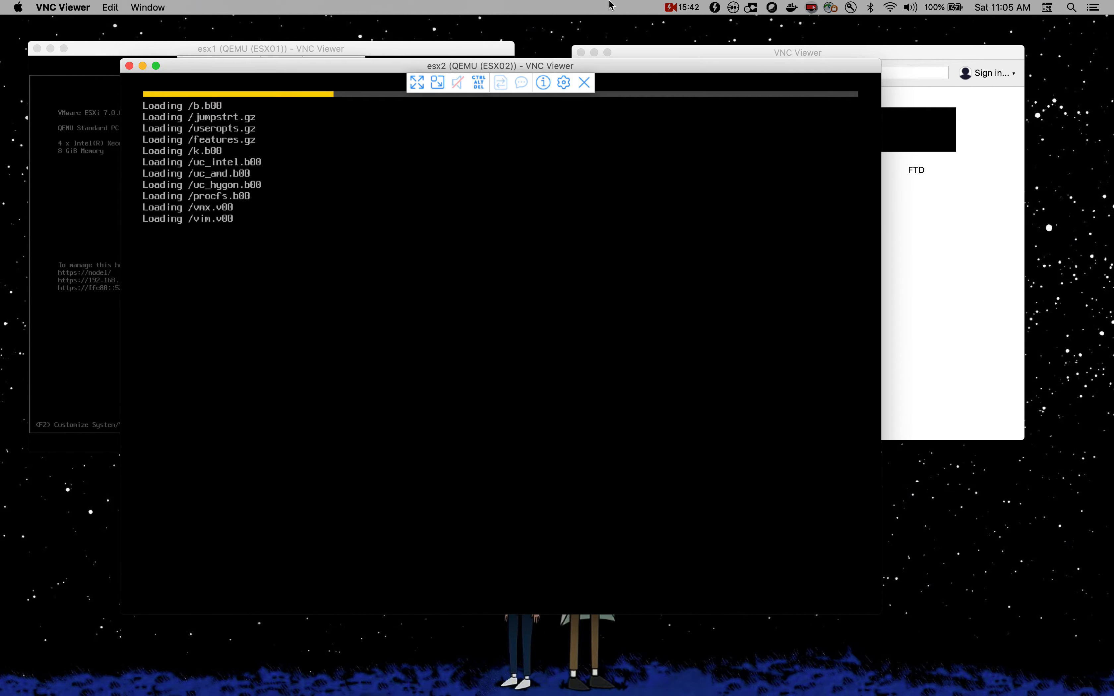
pyautogui.moveTo(650, 66); pyautogui.dragTo(558, 13)
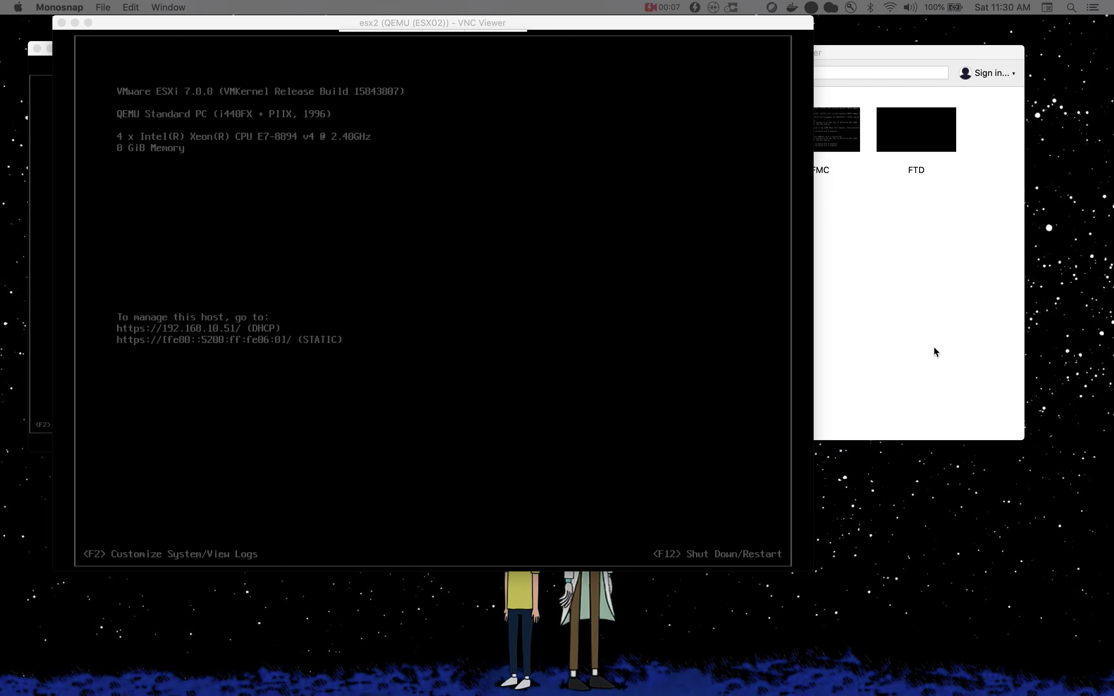
pyautogui.click(623, 299)
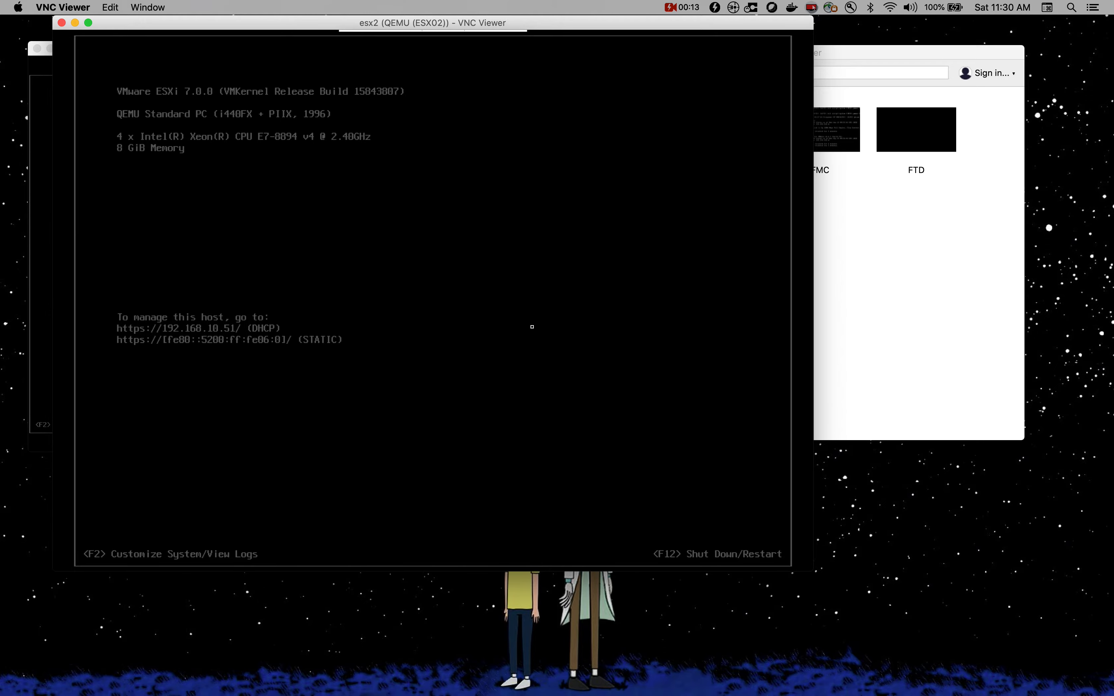
pyautogui.moveTo(623, 27); pyautogui.dragTo(652, 58)
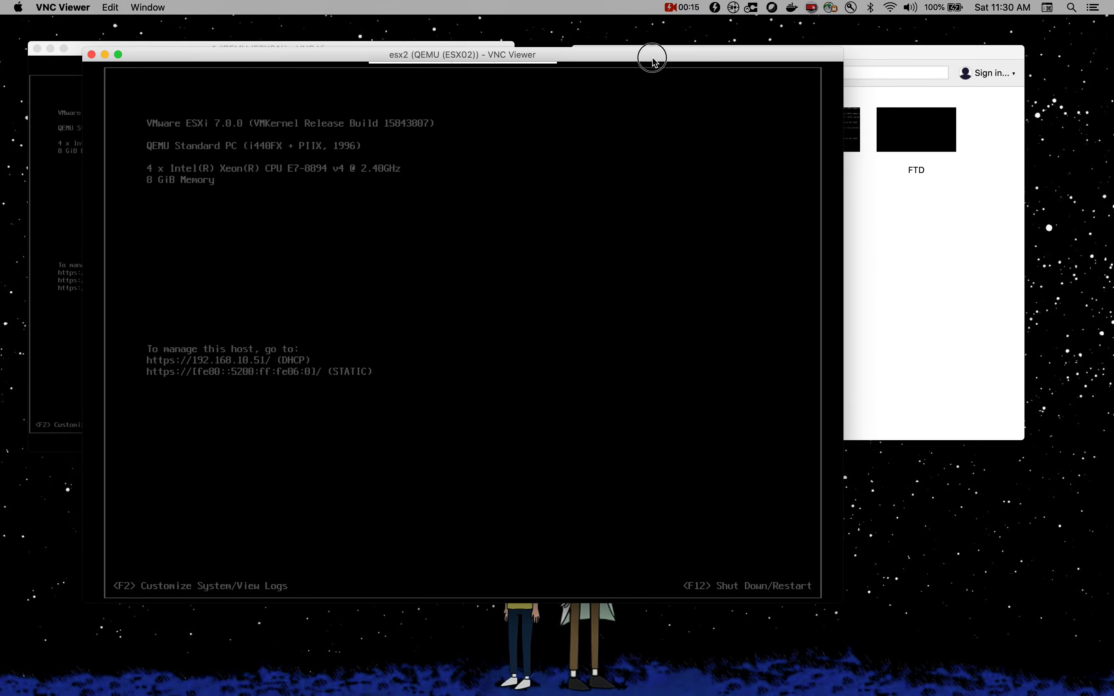
pyautogui.hotkey('ctrl', 'Up')
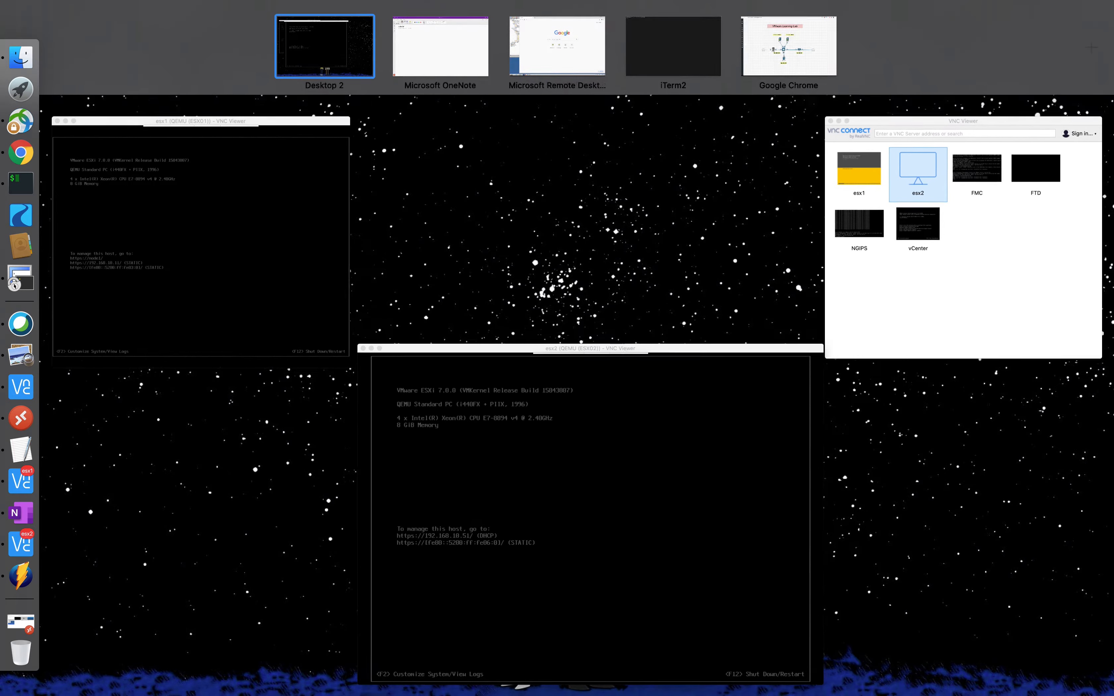
pyautogui.hotkey('ctrl', 'Up')
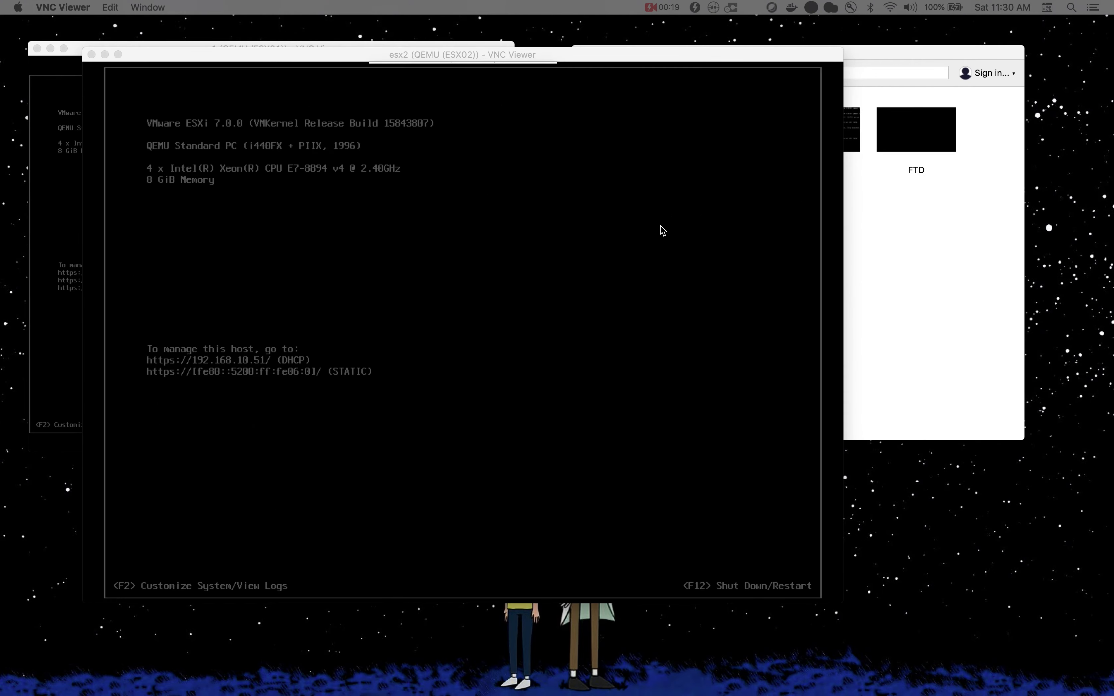
pyautogui.hotkey('ctrl', 'Up')
pyautogui.click(674, 395)
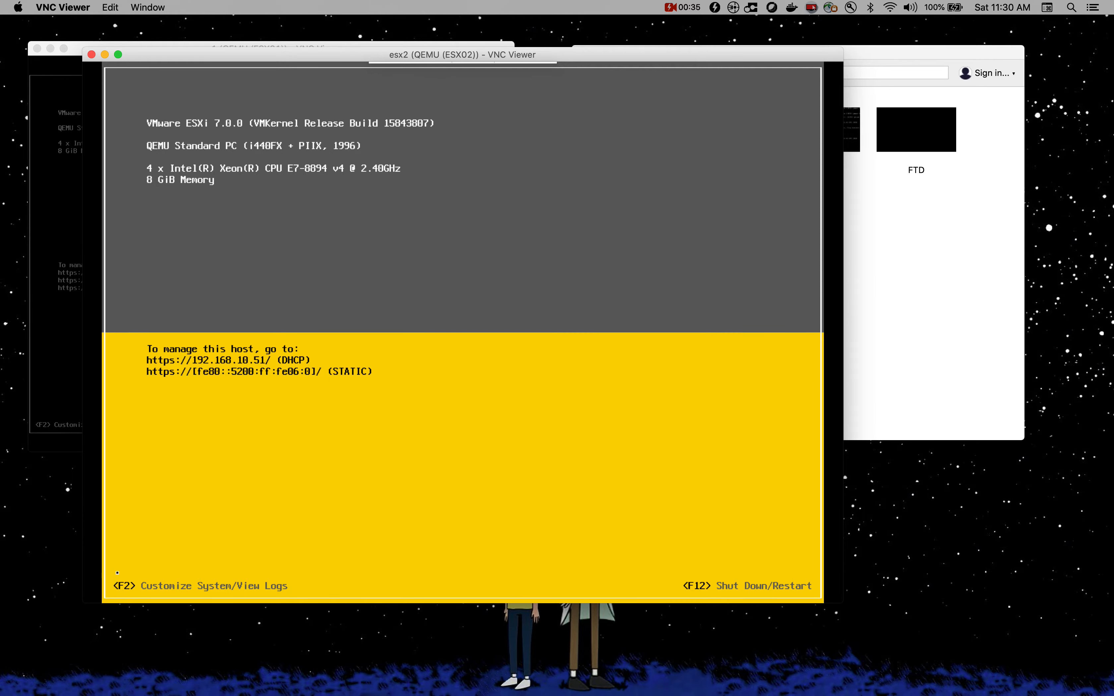
# Step: Log in to the ESX02 console as root with F2 and the root password
pyautogui.press('F2')
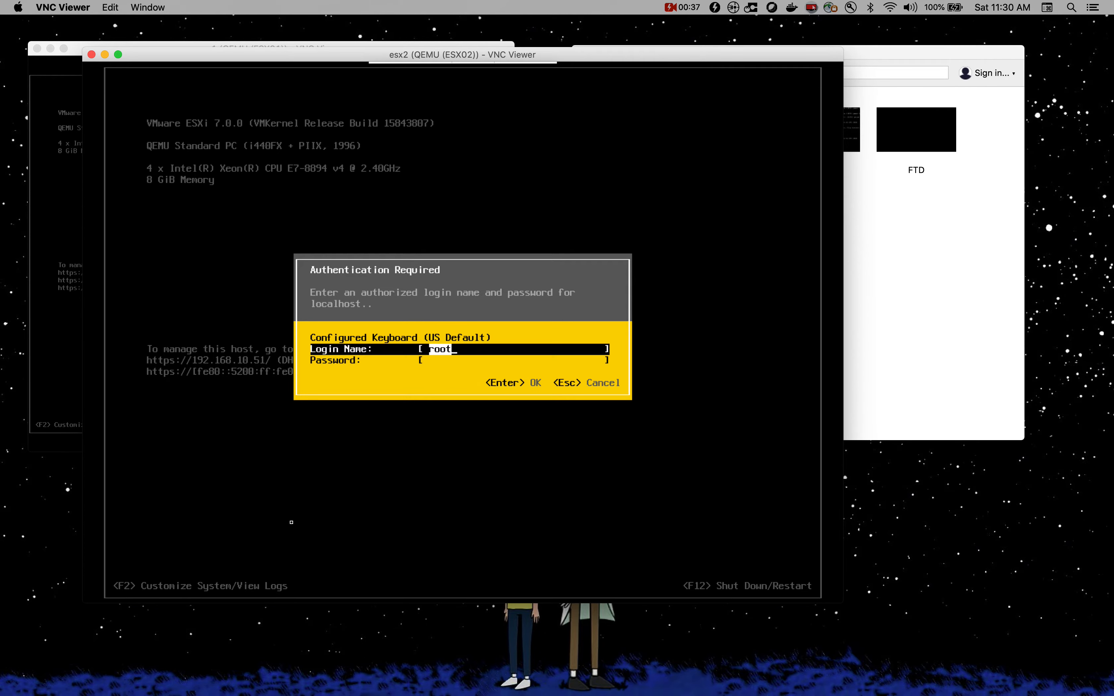
pyautogui.press('Tab')
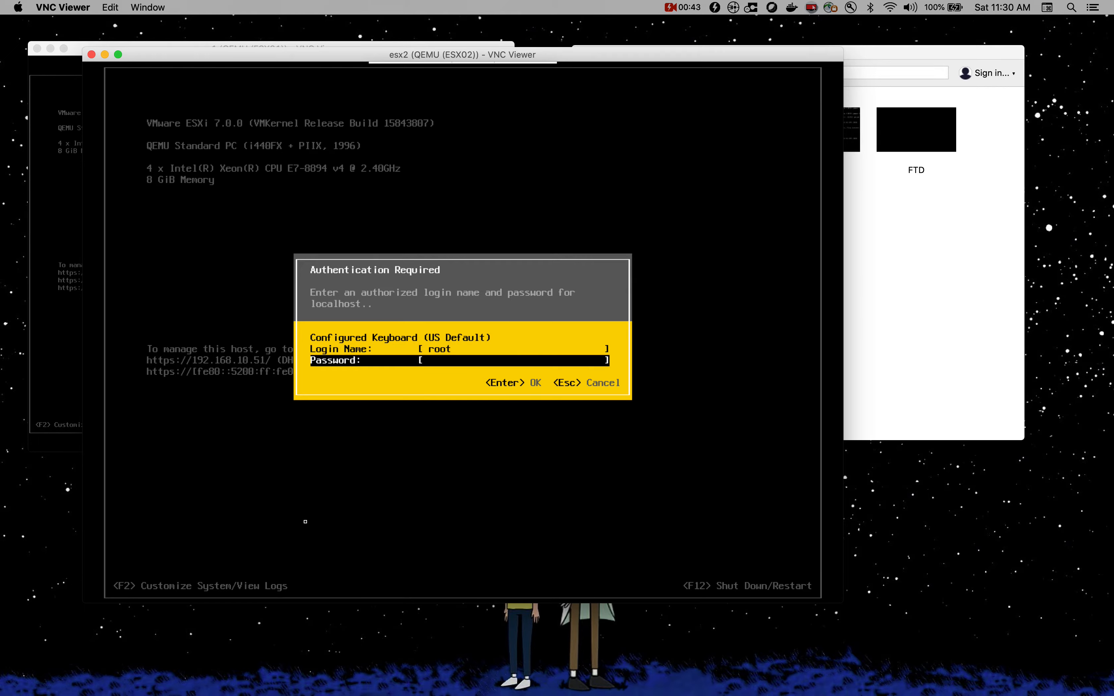
pyautogui.write('*******')
pyautogui.press('Return')
pyautogui.click(981, 555)
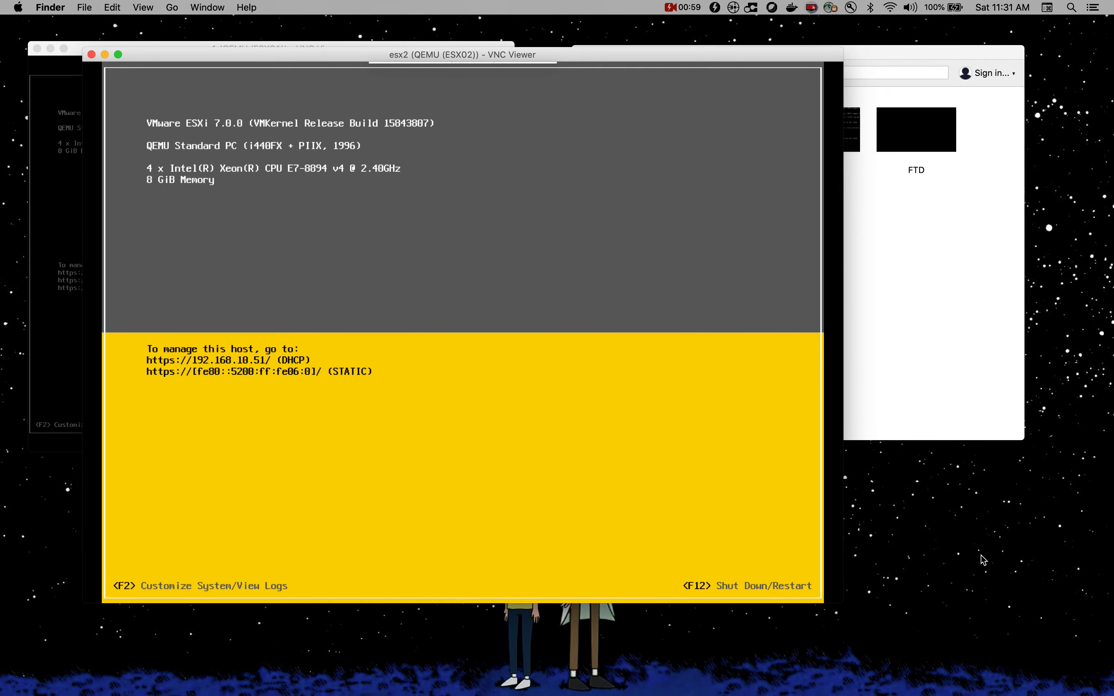
pyautogui.hotkey('ctrl', 'Up')
pyautogui.click(534, 48)
# Step: Check the default root login line on the eve-ng.net ESXi guide, then return to the ESX02 console
pyautogui.hotkey('ctrl', 'Up')
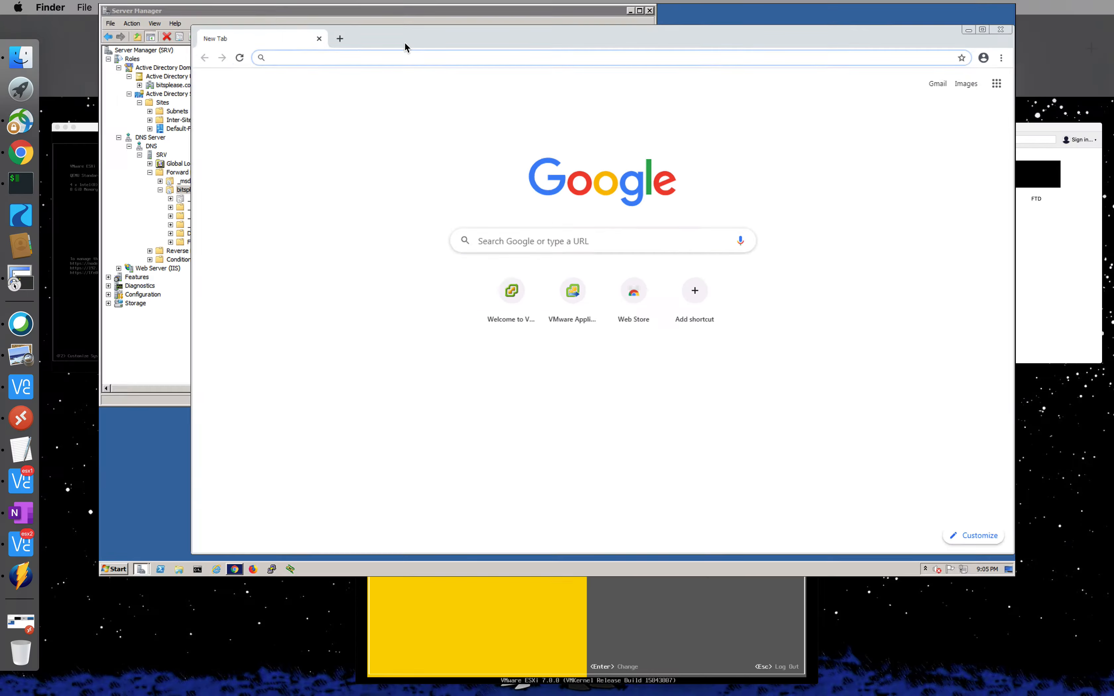
pyautogui.click(791, 53)
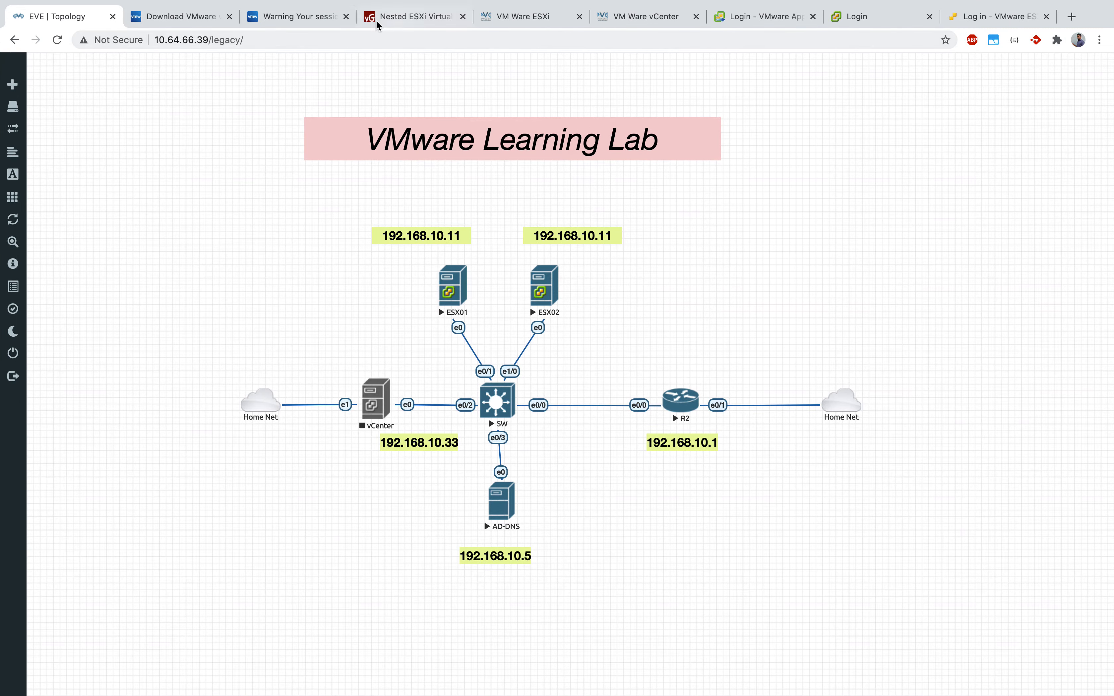
pyautogui.click(424, 19)
pyautogui.click(534, 18)
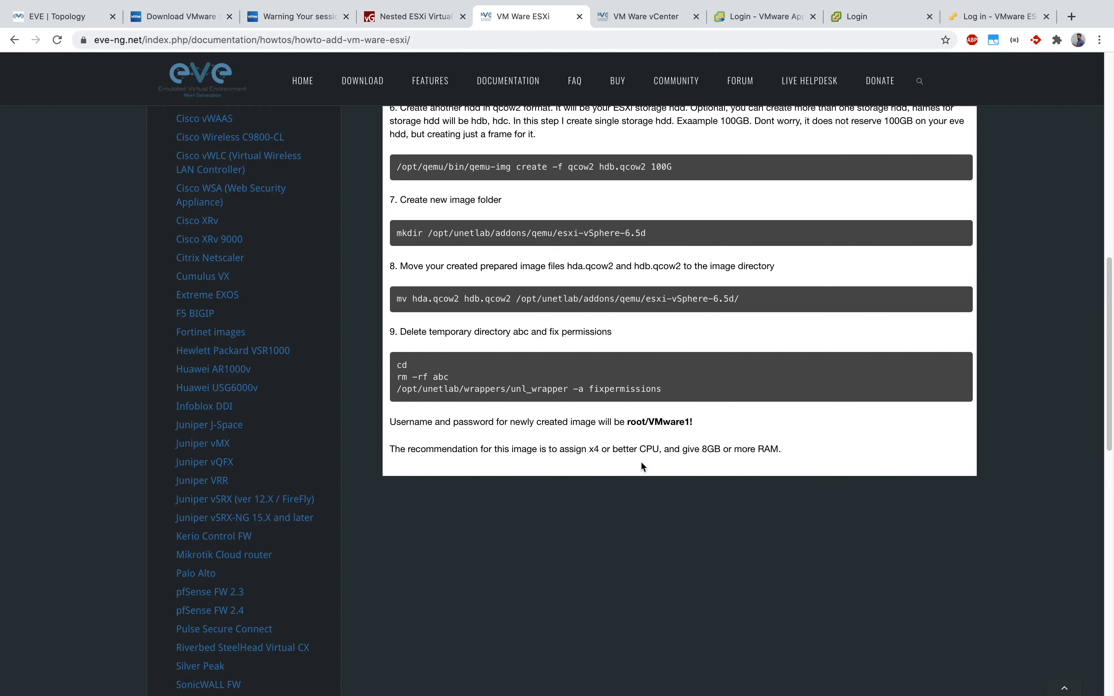
pyautogui.moveTo(627, 421); pyautogui.dragTo(728, 429)
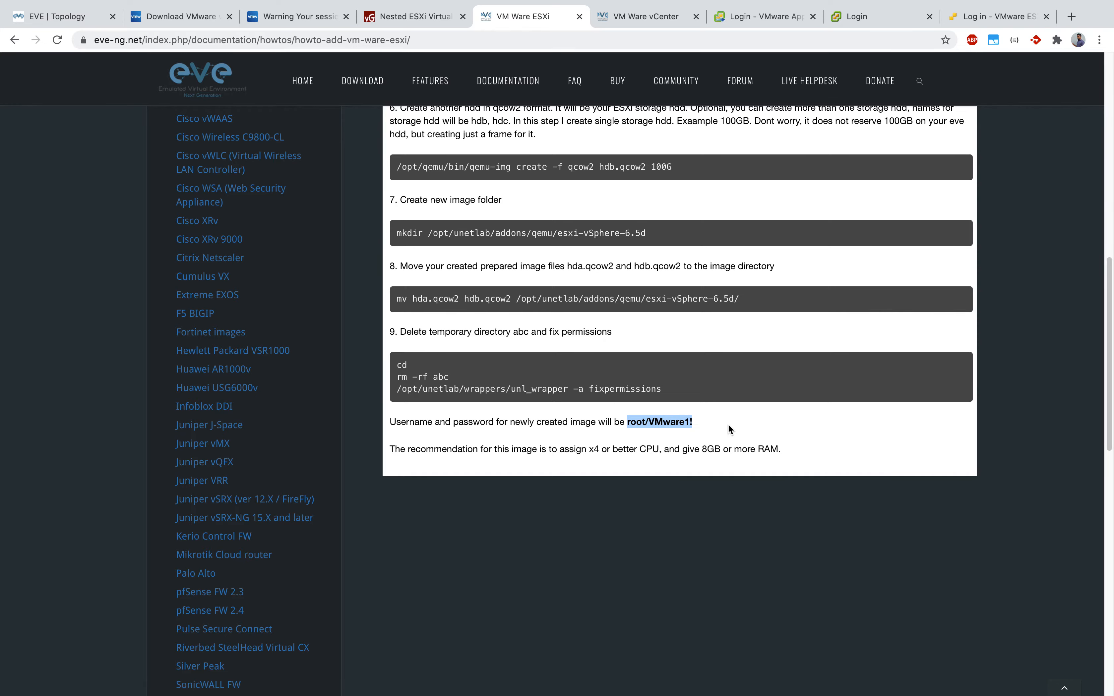
pyautogui.hotkey('ctrl', 'Up')
pyautogui.click(529, 547)
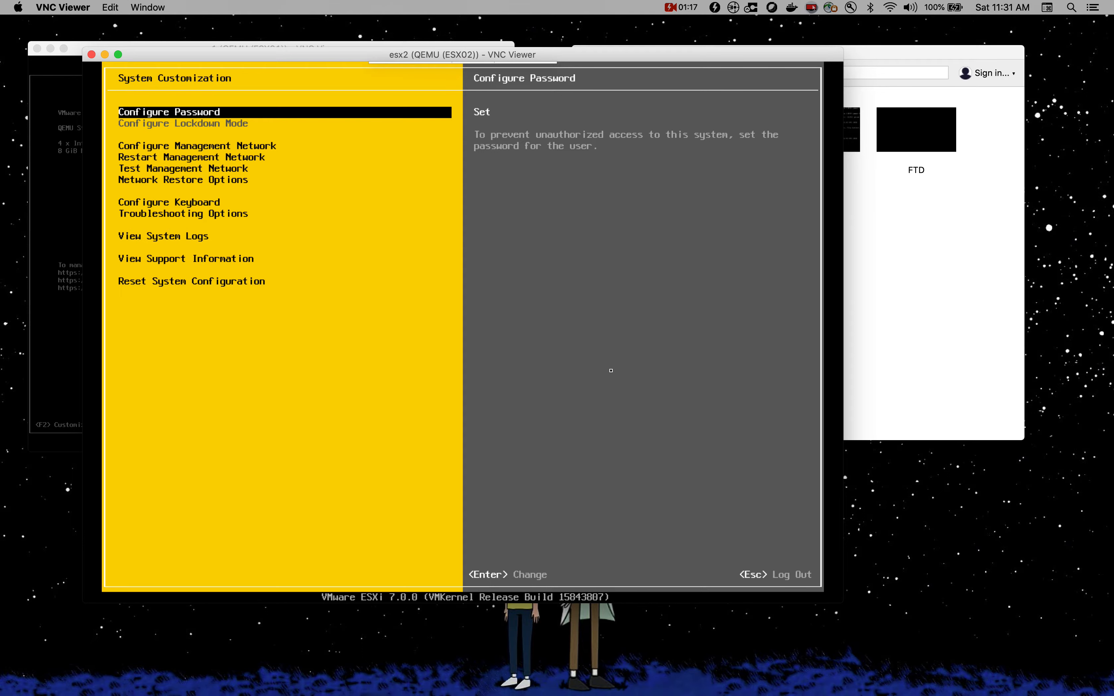
# Step: Change the root password with old, new and confirmed entries, then enter Configure Management Network
pyautogui.press('Return')
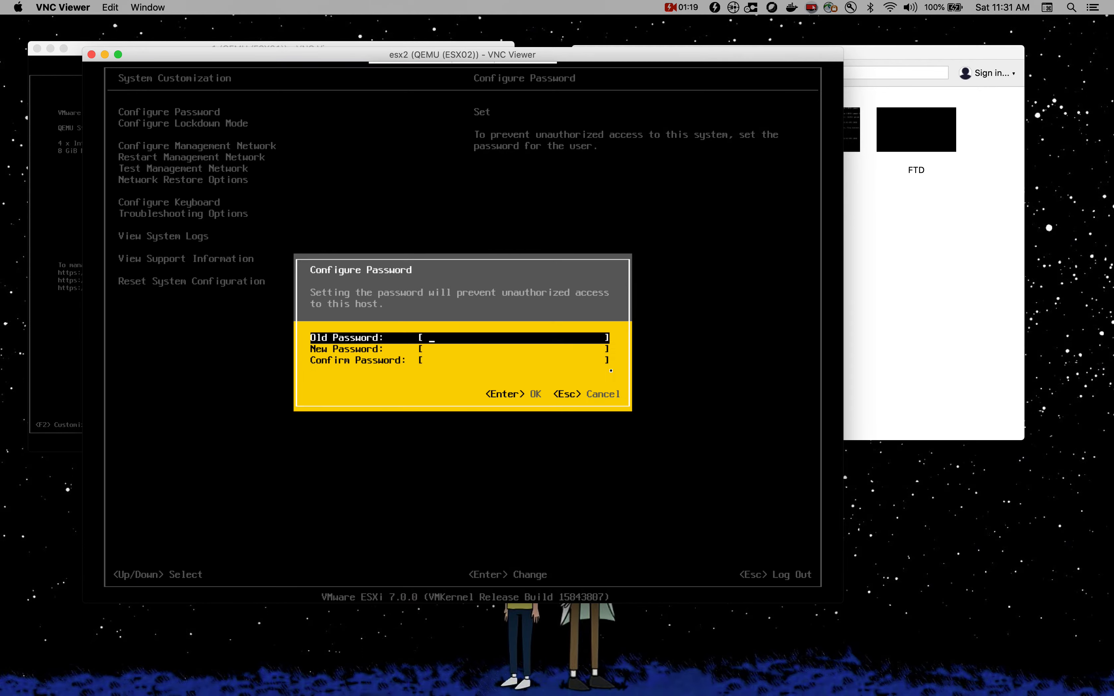
pyautogui.write('********')
pyautogui.press('Tab')
pyautogui.write('**********')
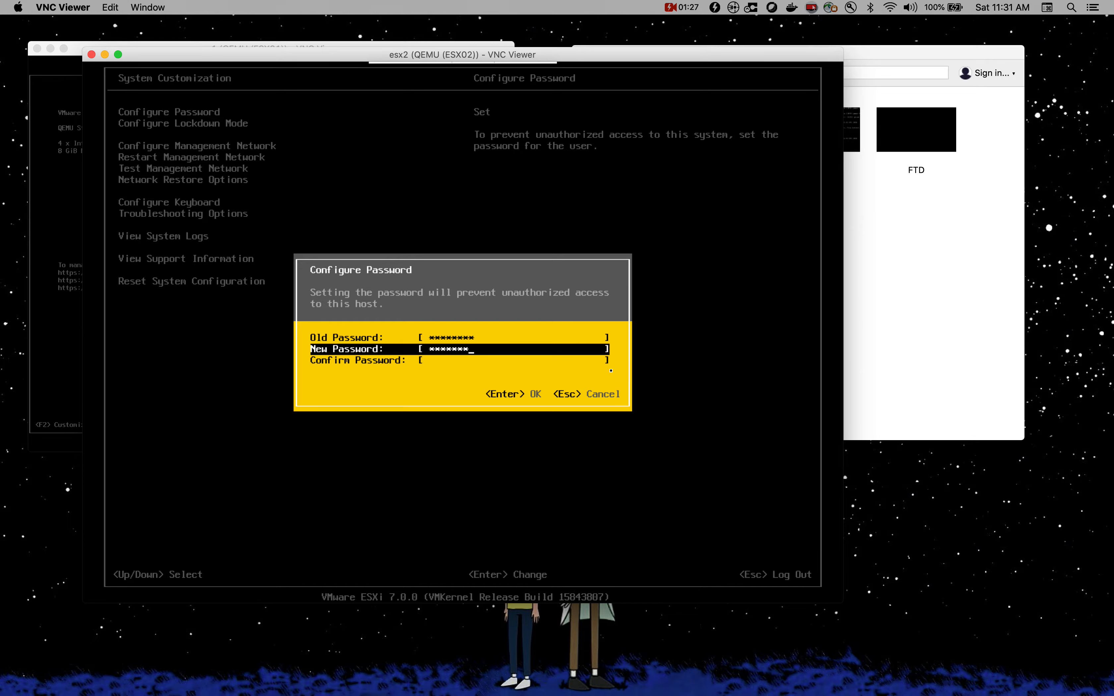
pyautogui.write('*')
pyautogui.press('Tab')
pyautogui.write('***********')
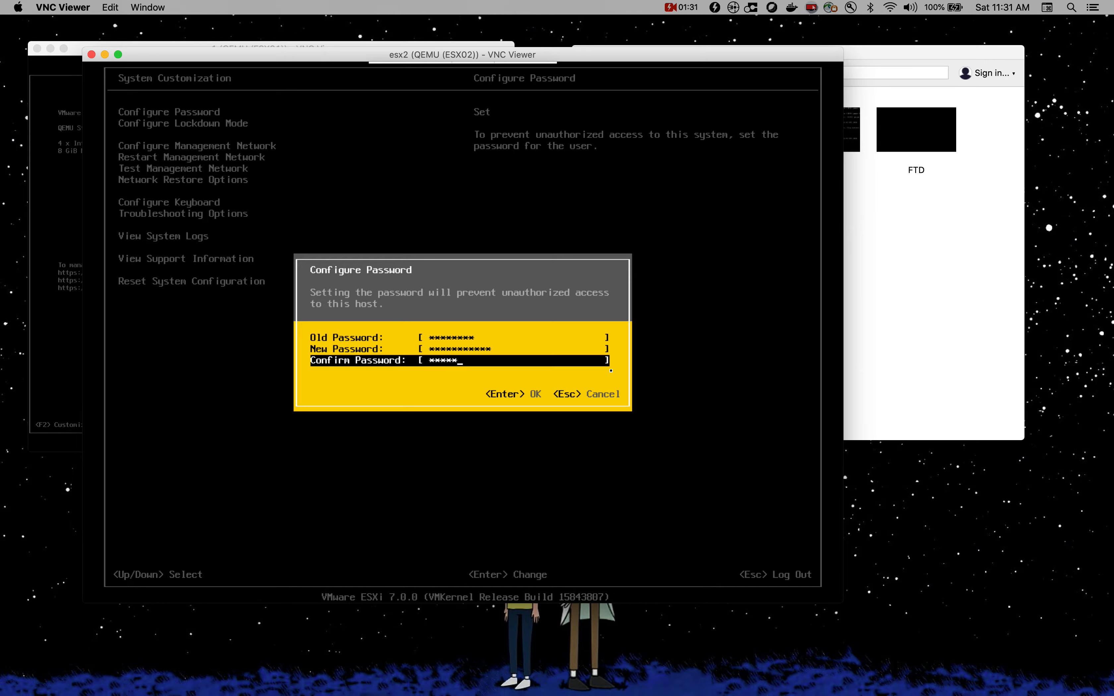
pyautogui.write('*')
pyautogui.press('Return')
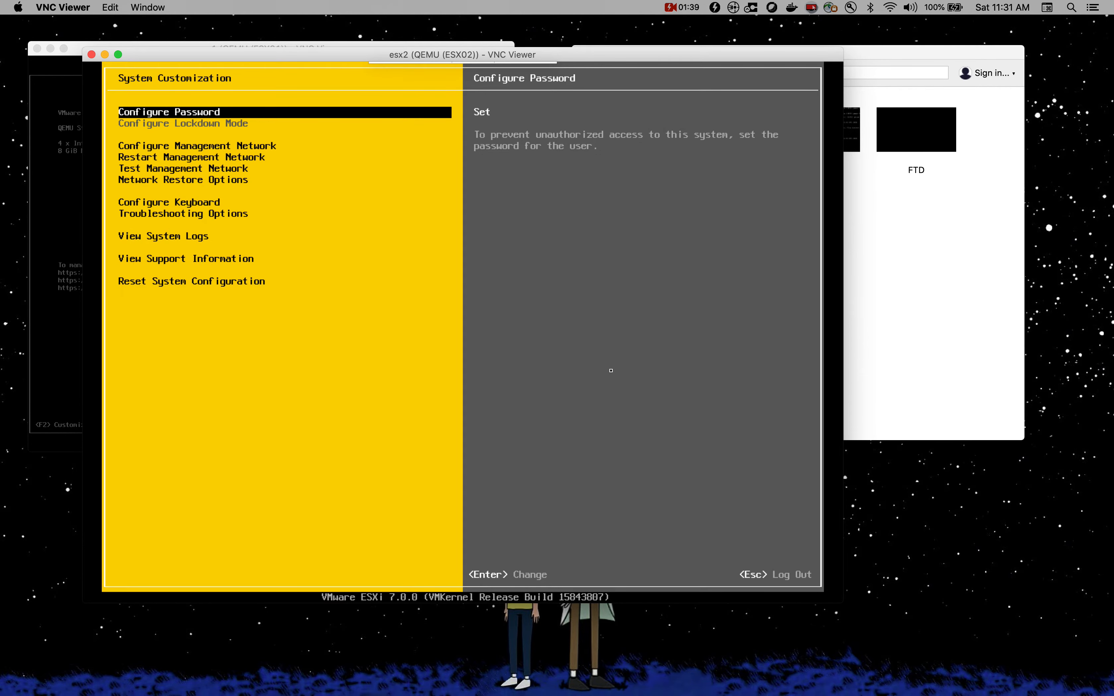
pyautogui.press('Down')
pyautogui.press('Return')
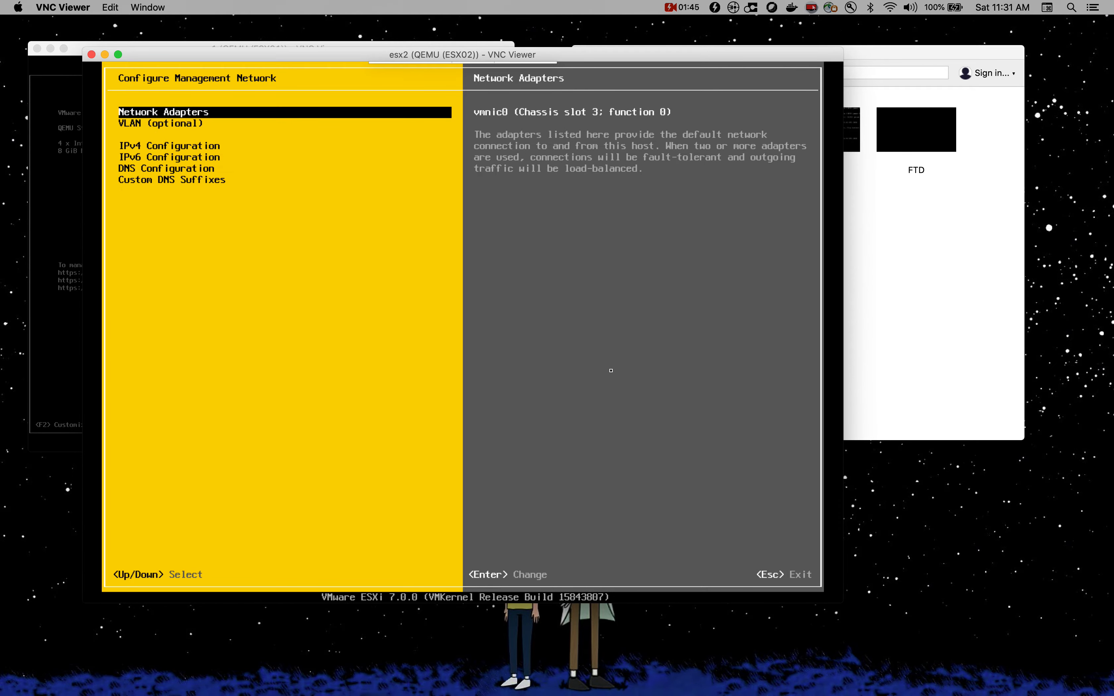
# Step: Keep vmnic0 as the network adapter and switch IPv4 configuration to a static address
pyautogui.press('Return')
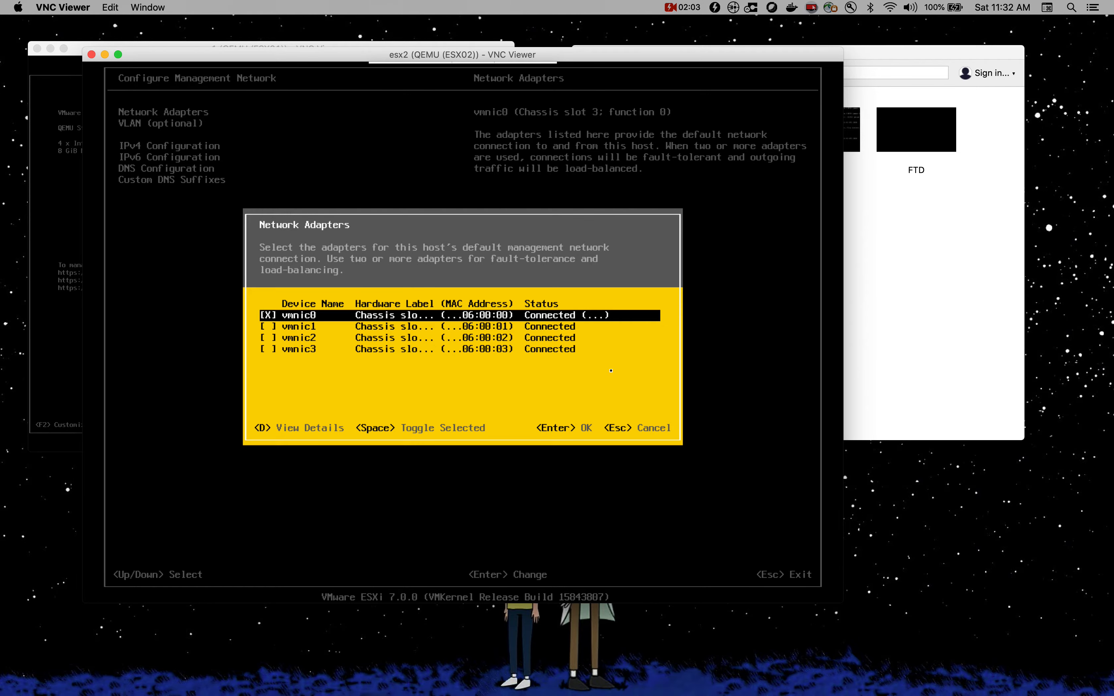
pyautogui.press('Return')
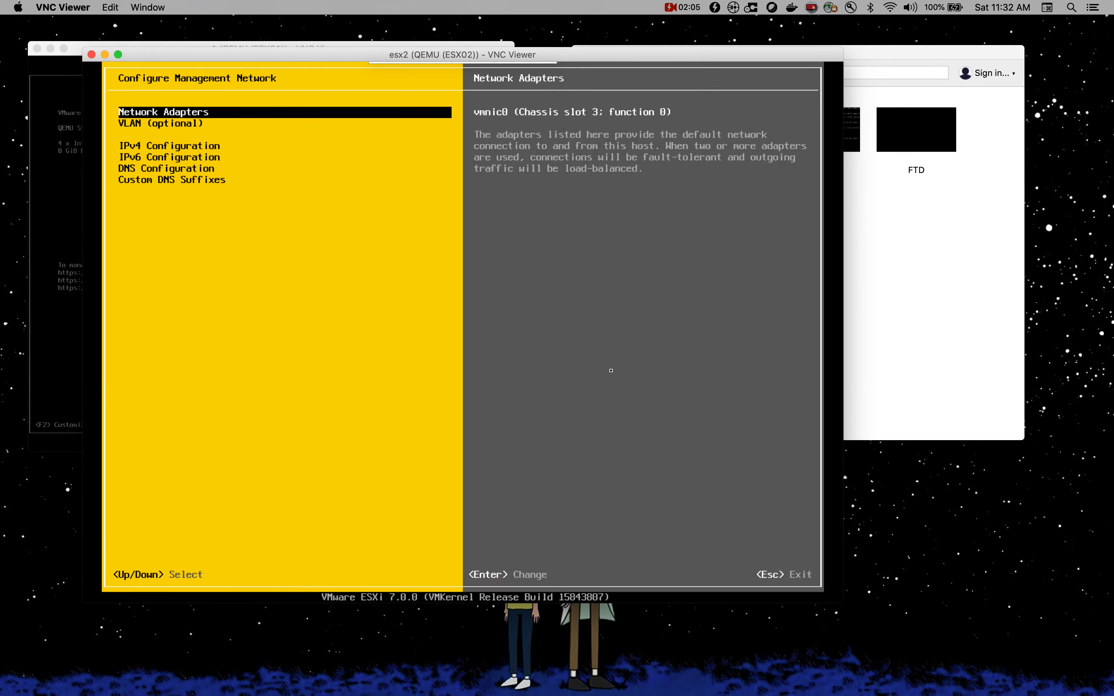
pyautogui.press('Down')
pyautogui.press('Down')
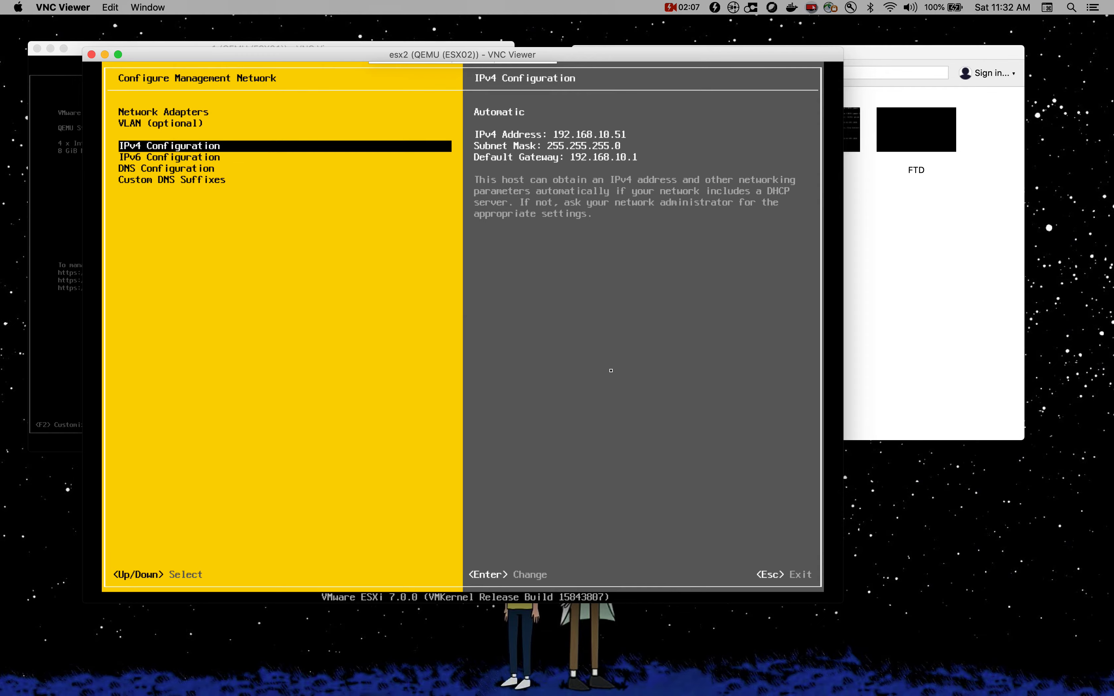
pyautogui.press('Return')
pyautogui.press('Down')
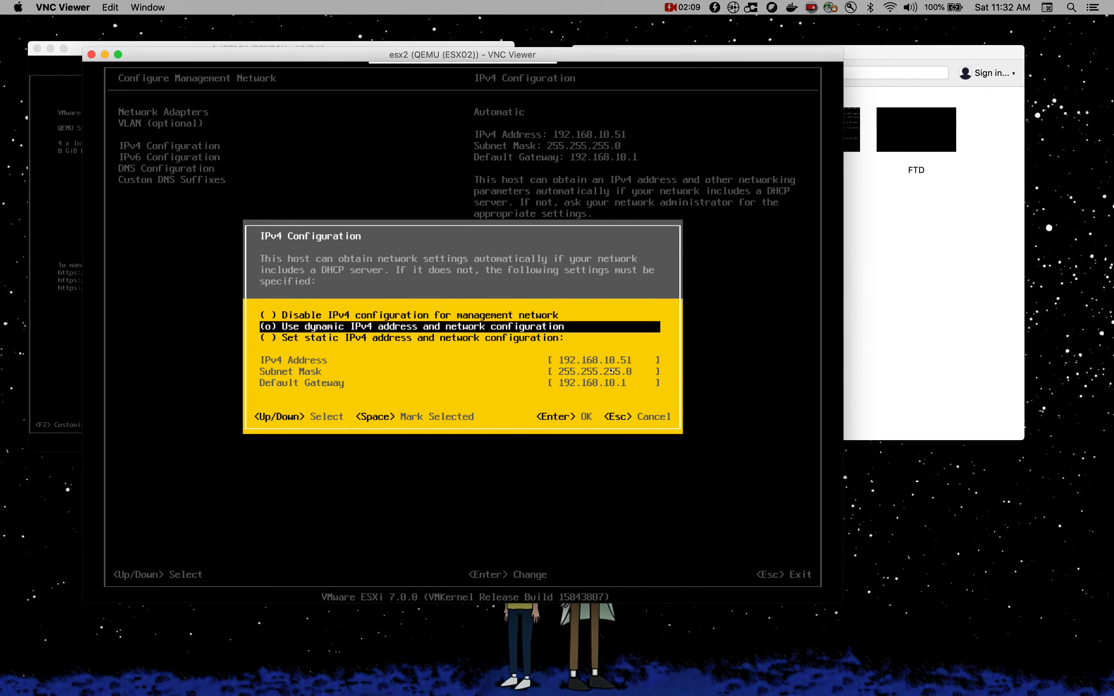
pyautogui.press('Down')
pyautogui.press('space')
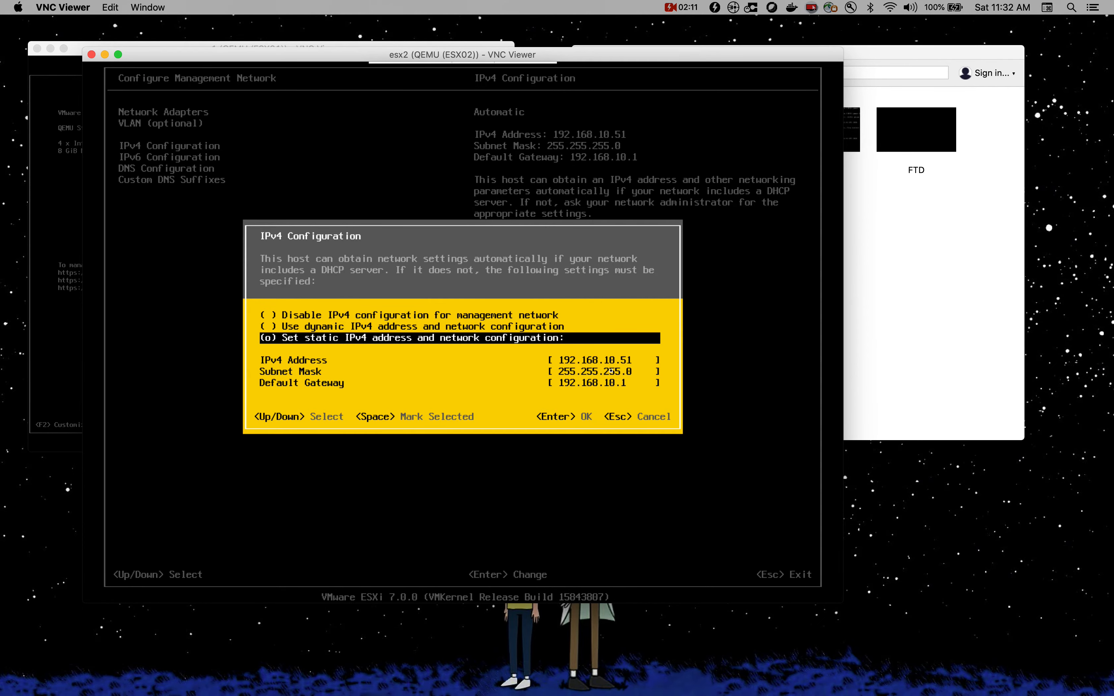
# Step: Set the IPv4 address to 192.168.10.22, keeping mask 255.255.255.0 and gateway 192.168.10.1
pyautogui.press('Down')
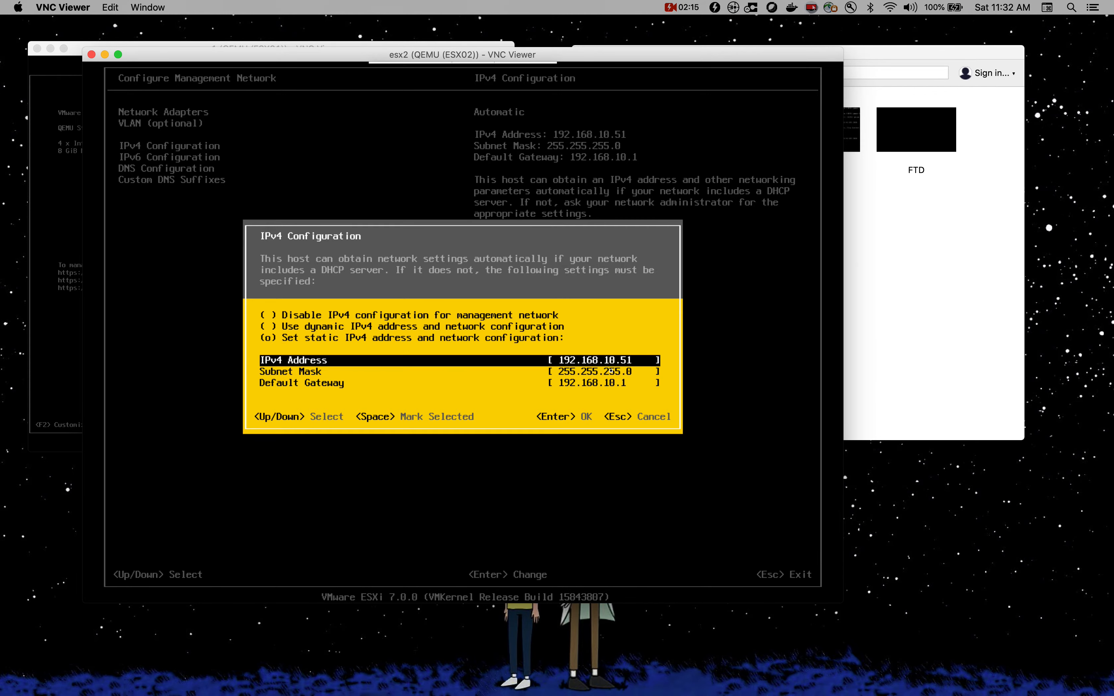
pyautogui.press('BackSpace')
pyautogui.write('22')
pyautogui.press('Down')
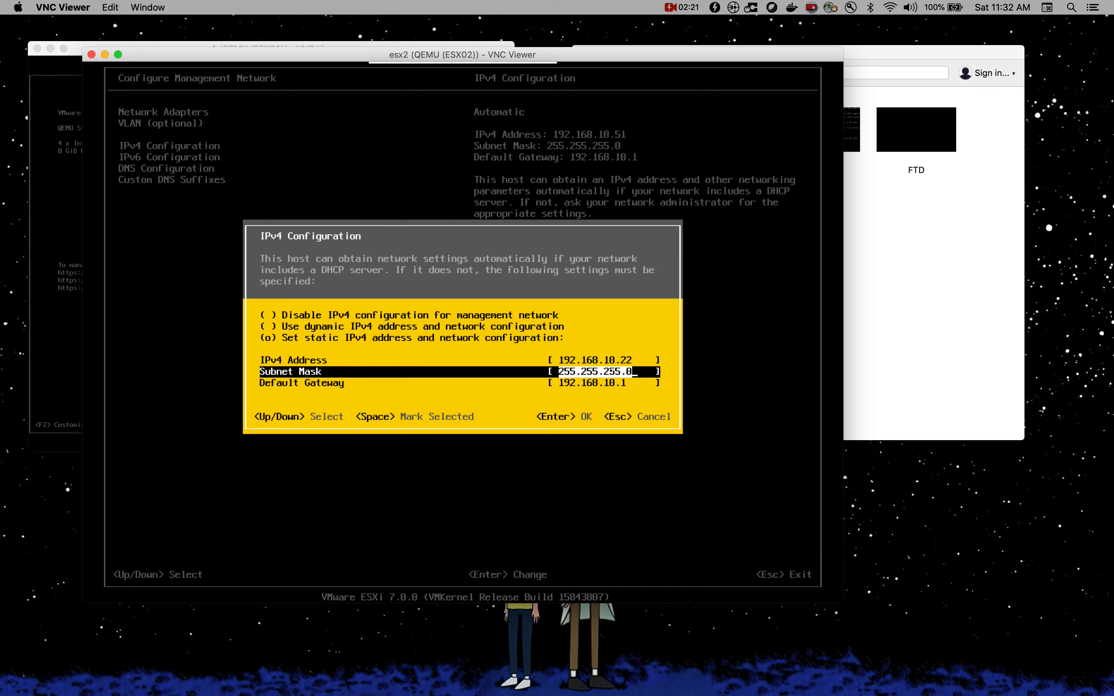
pyautogui.press('Down')
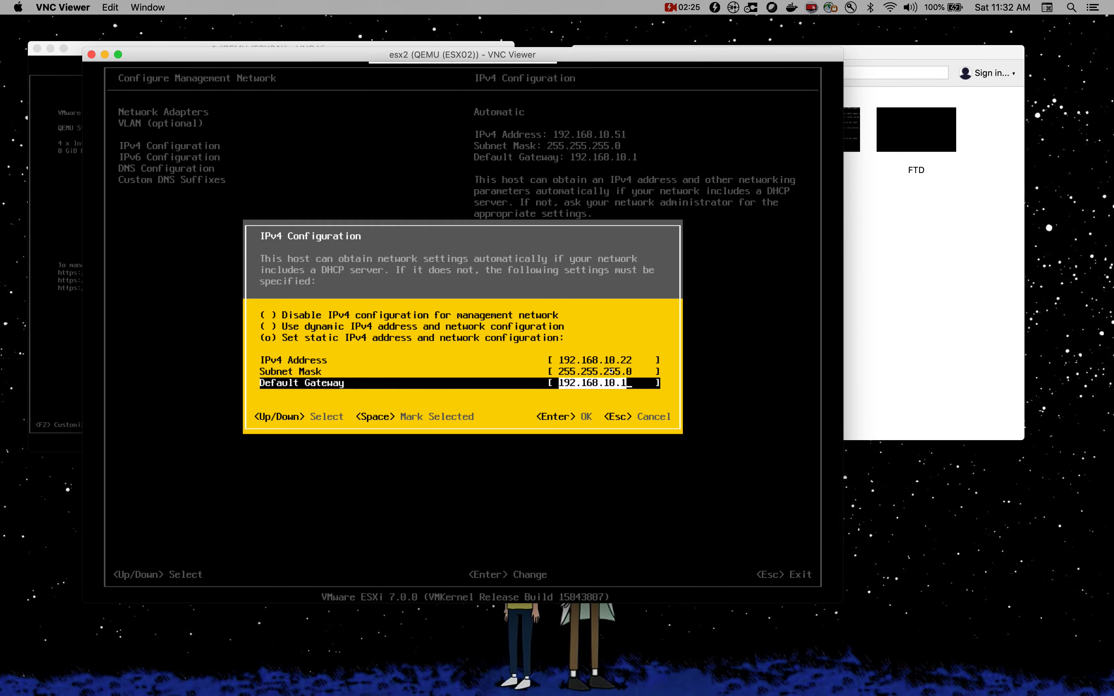
pyautogui.press('Return')
pyautogui.press('Down')
pyautogui.press('Down')
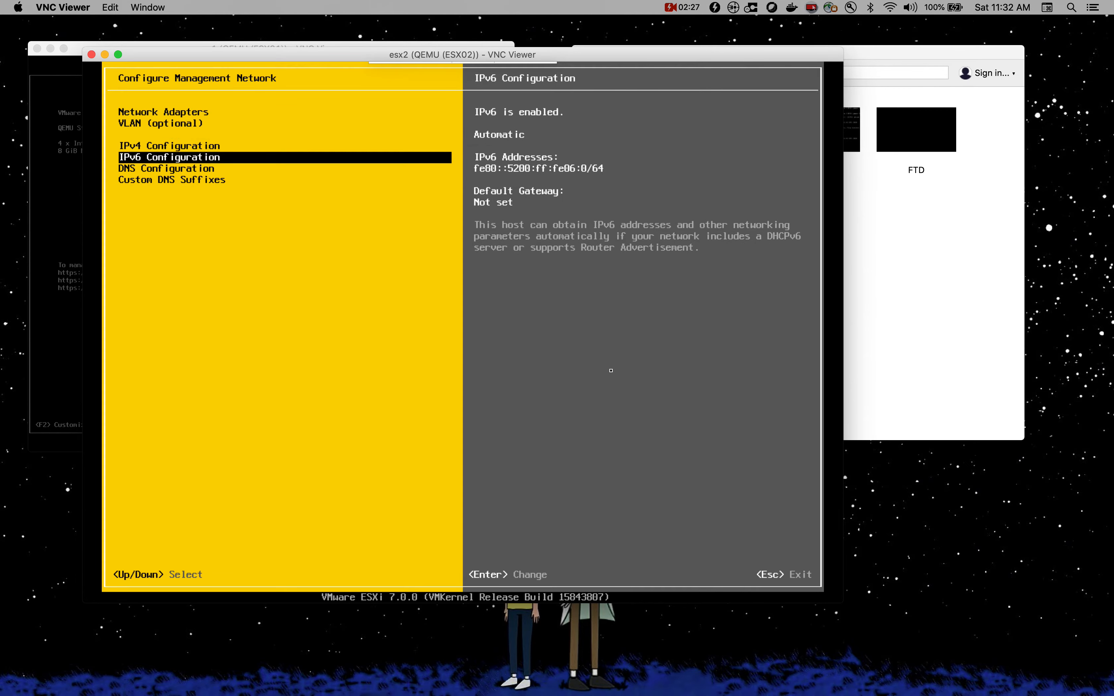
# Step: Set primary DNS 192.168.10.5 and hostname node2.bitsplease.com, then open Custom DNS Suffixes
pyautogui.press('Return')
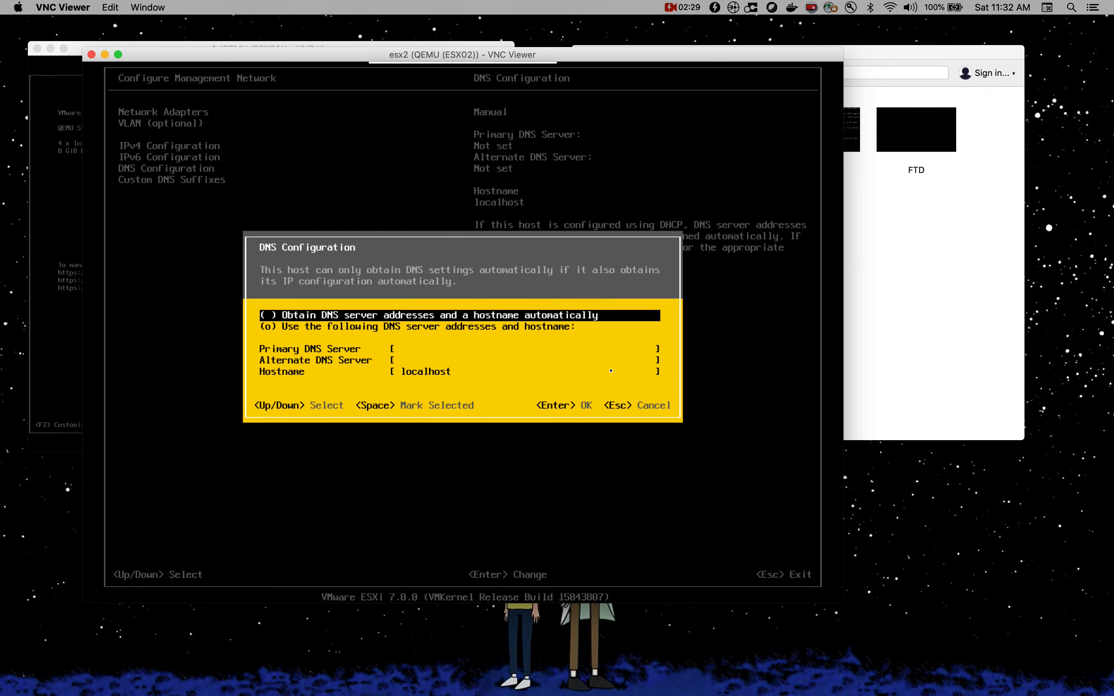
pyautogui.press('Down')
pyautogui.press('Down')
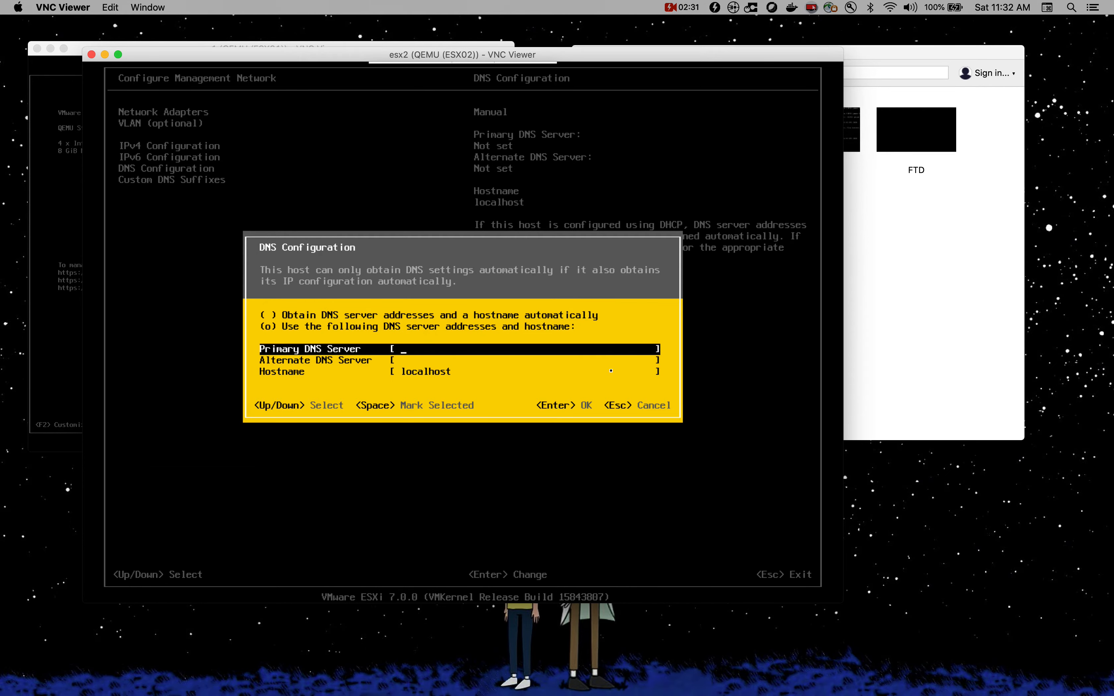
pyautogui.write('192.168.10.5')
pyautogui.press('Down')
pyautogui.press('Down')
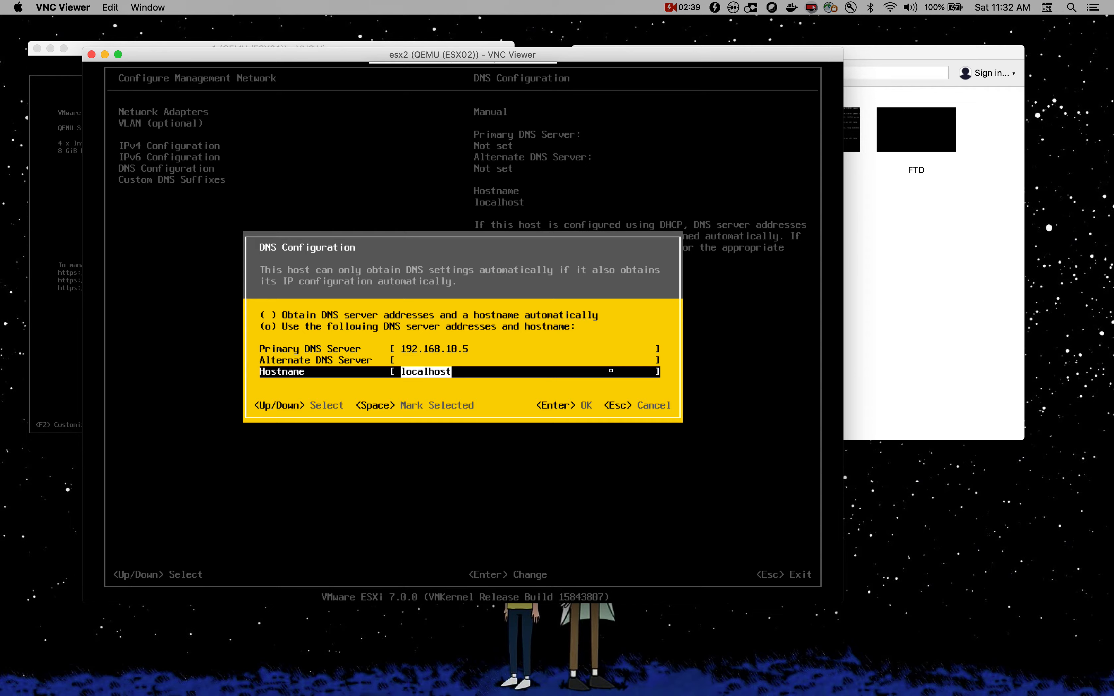
pyautogui.press('BackSpace')
pyautogui.write('node2.bitsplease.com')
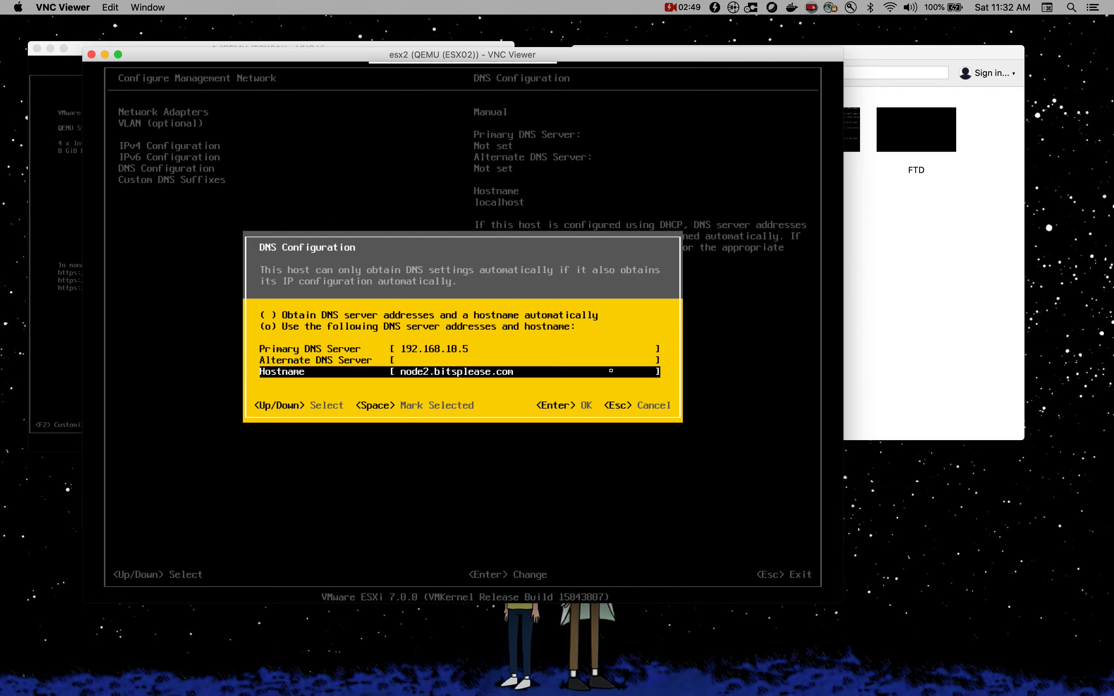
pyautogui.press('Return')
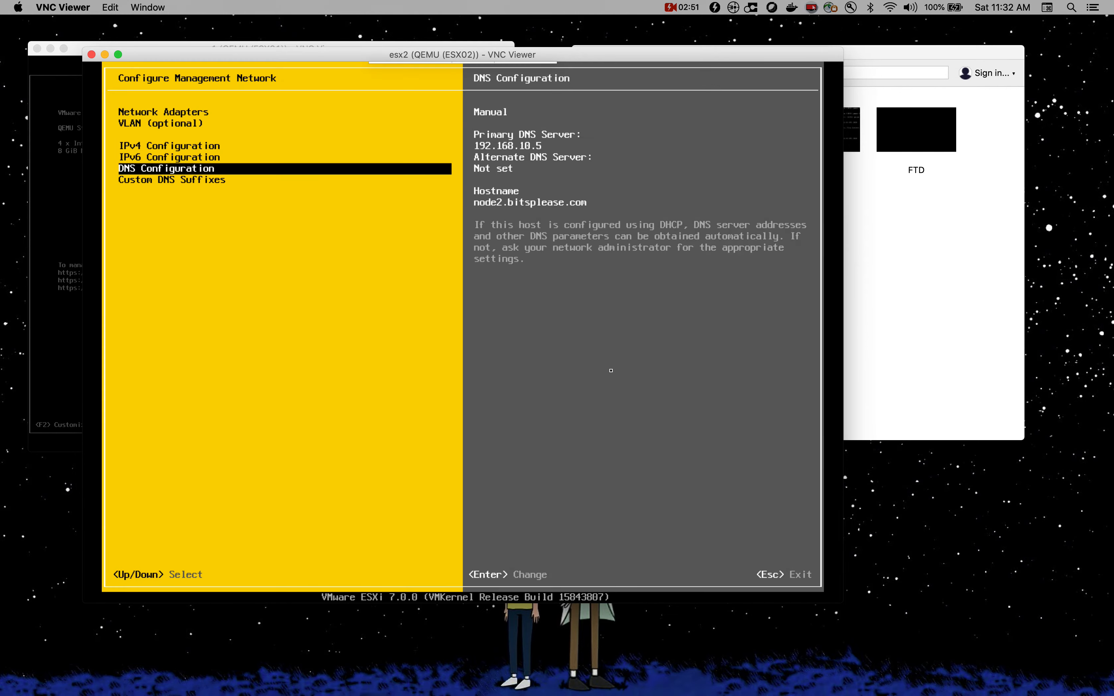
pyautogui.press('Down')
pyautogui.press('Return')
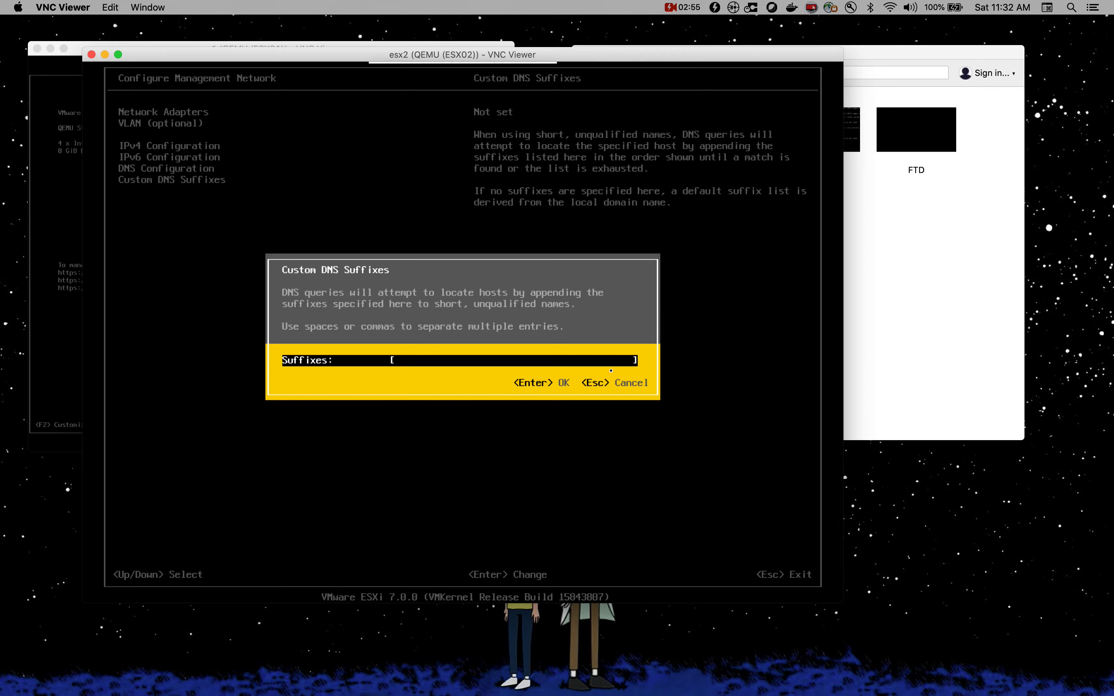
# Step: Save bitsplease.com as the custom DNS suffix and apply changes, restarting the management network
pyautogui.write('bitsplease.com')
pyautogui.press('Return')
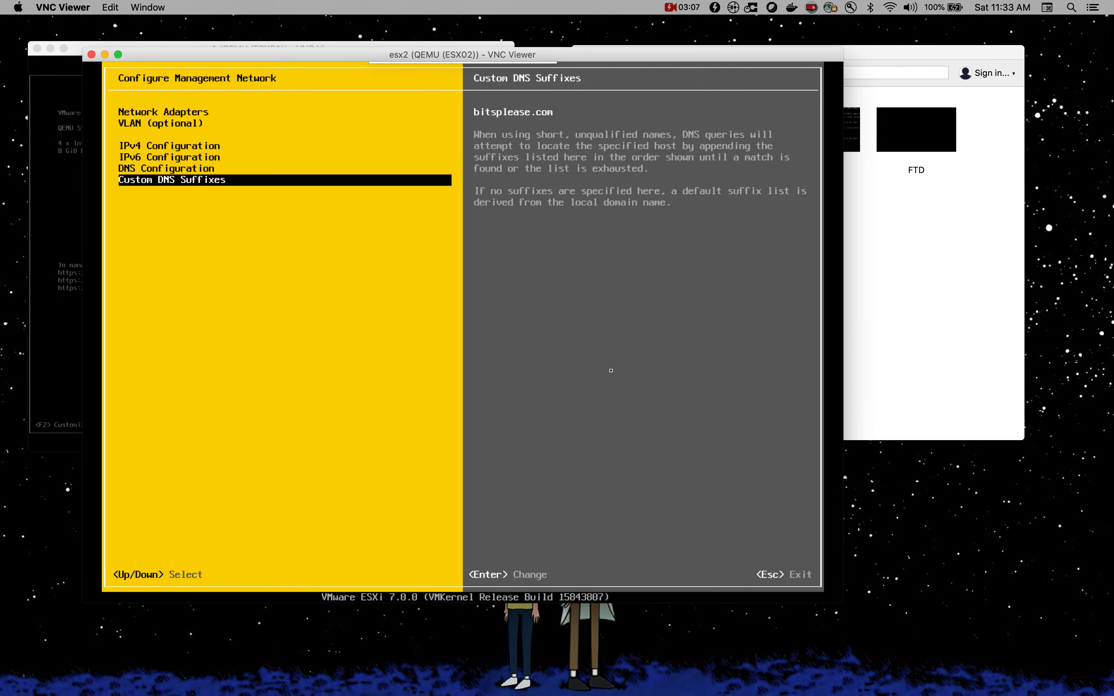
pyautogui.press('Escape')
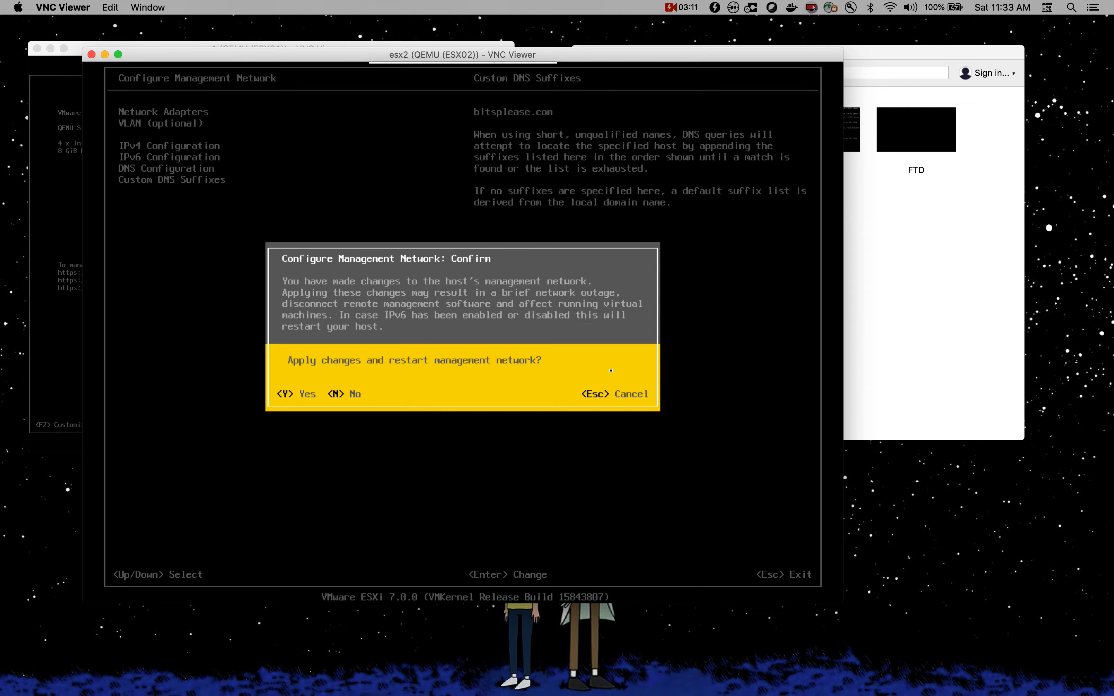
pyautogui.press('Escape')
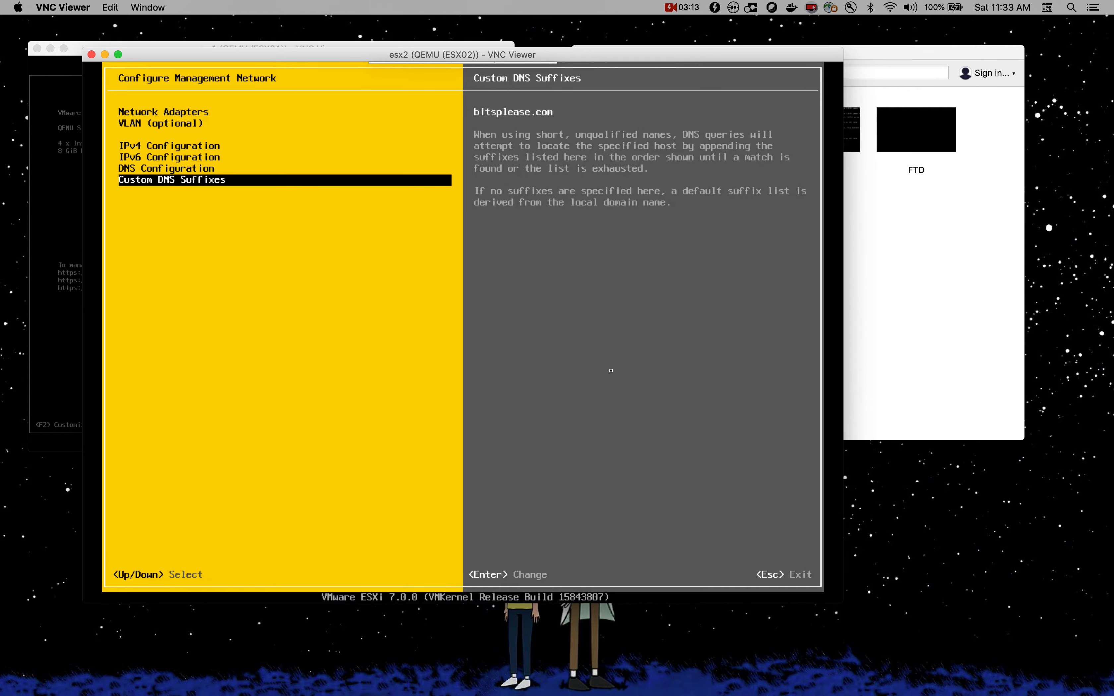
# Step: Open Test Management Network with pings to 192.168.10.1 and 192.168.10.5, then show Mission Control
pyautogui.press('Escape')
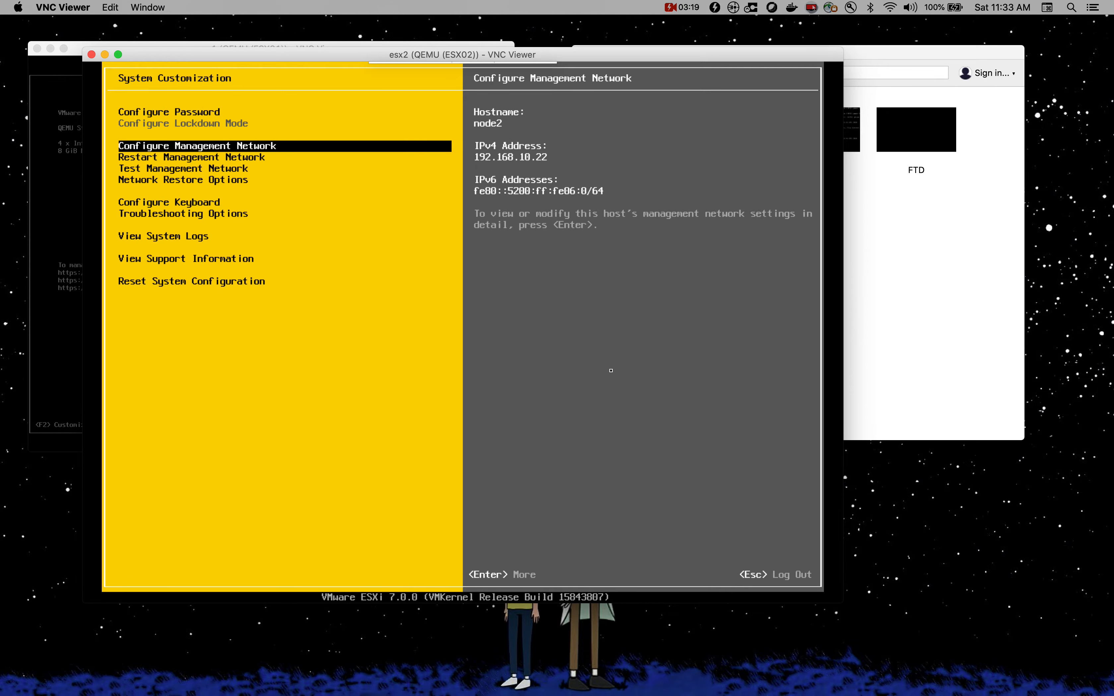
pyautogui.press('Down')
pyautogui.press('Down')
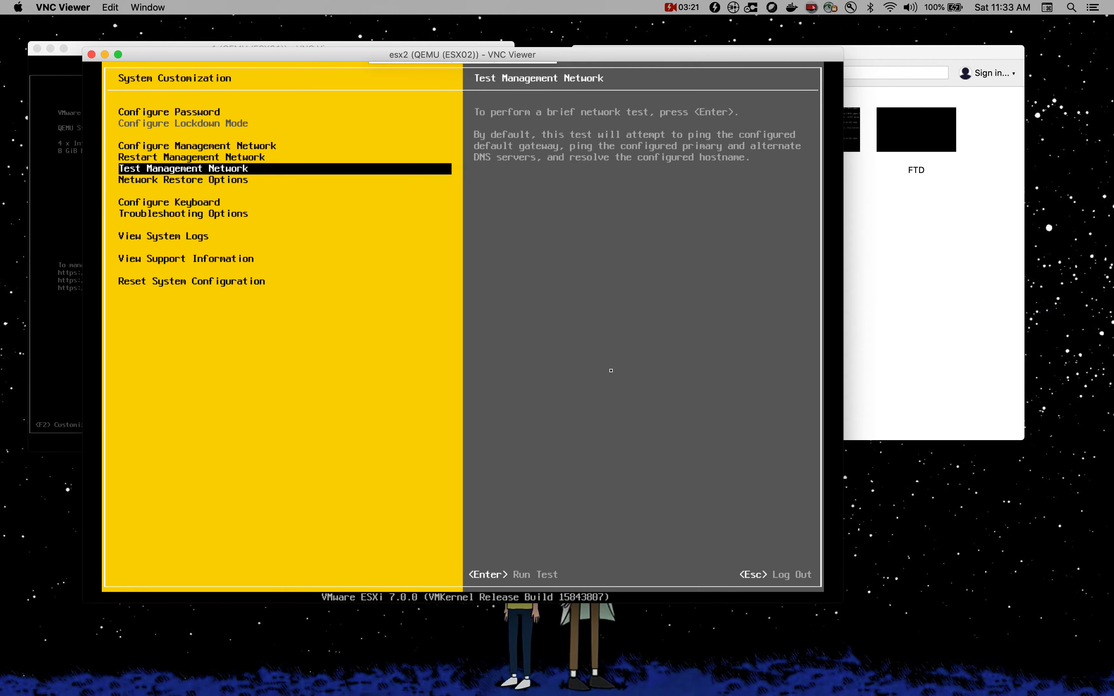
pyautogui.press('Return')
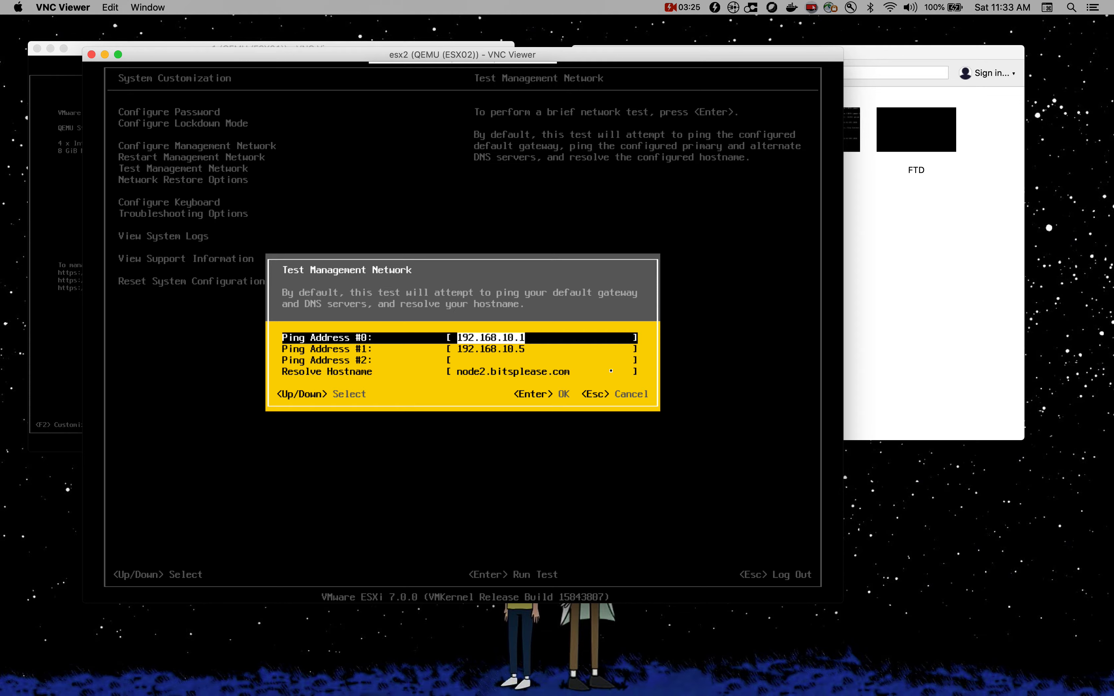
pyautogui.press('Down')
pyautogui.press('Down')
pyautogui.press('Down')
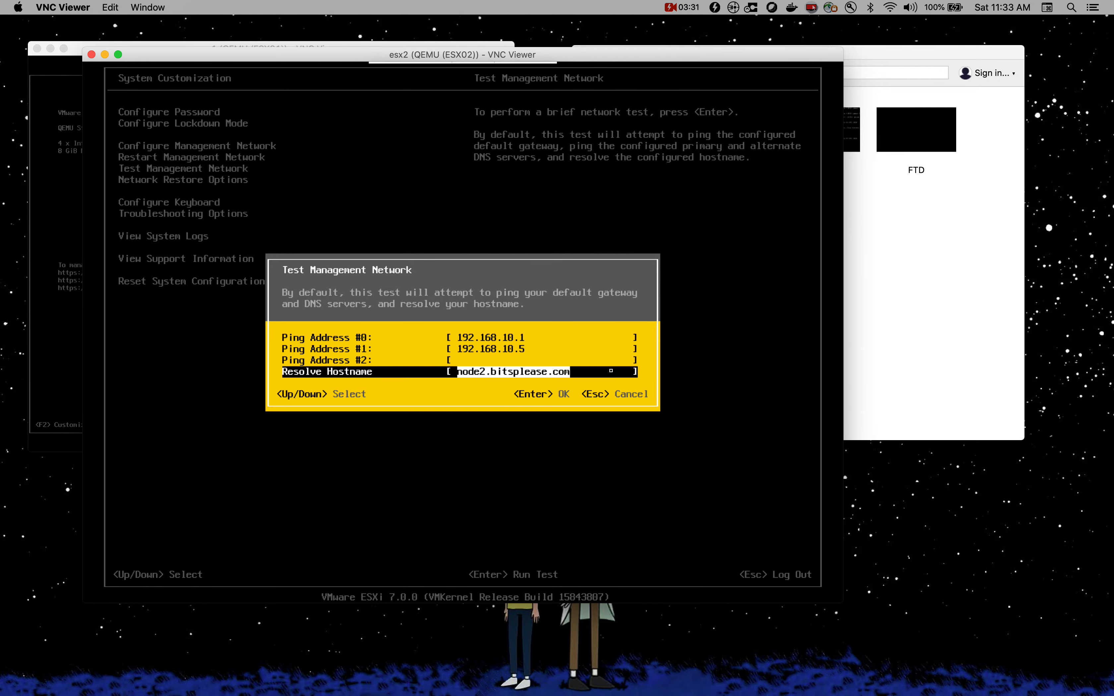
pyautogui.press('Up')
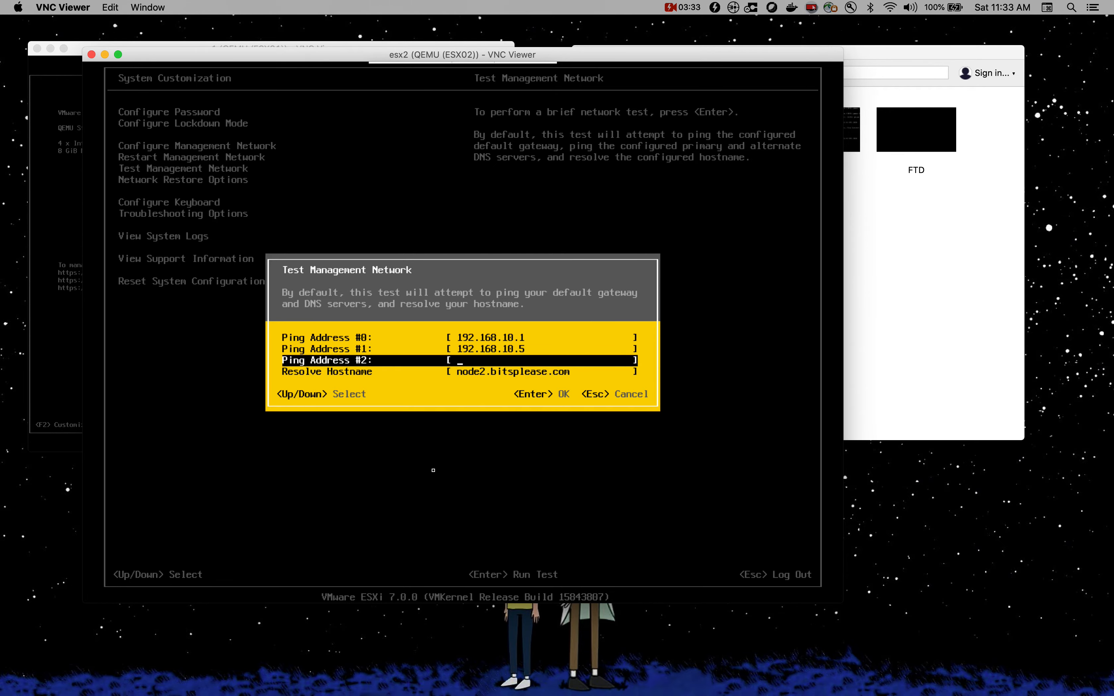
pyautogui.click(516, 644)
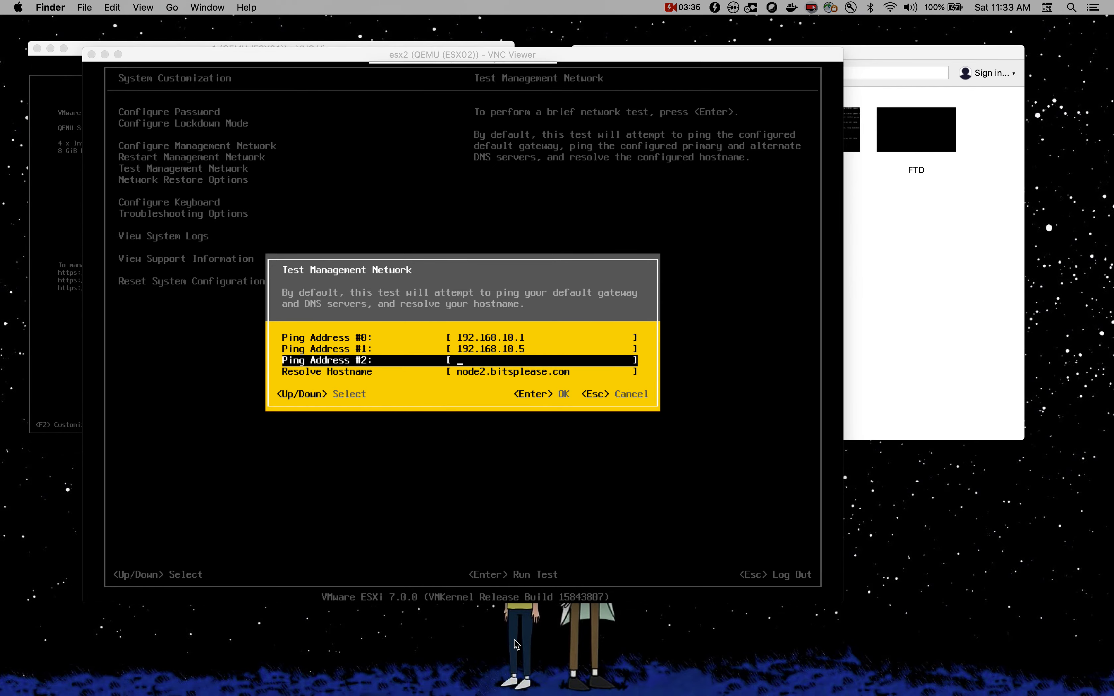
pyautogui.hotkey('ctrl', 'Up')
# Step: On the Windows server, hide Chrome and check the node1 and node2 (192.168.10.22) DNS records
pyautogui.click(543, 55)
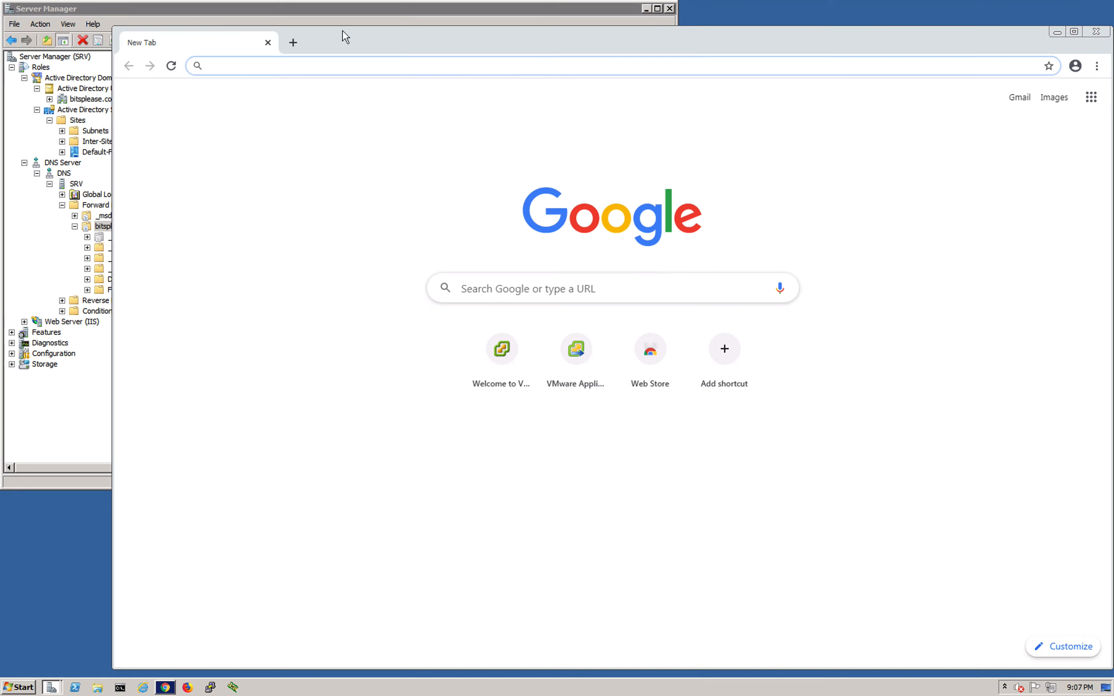
pyautogui.moveTo(346, 46); pyautogui.dragTo(308, 42)
pyautogui.click(1013, 30)
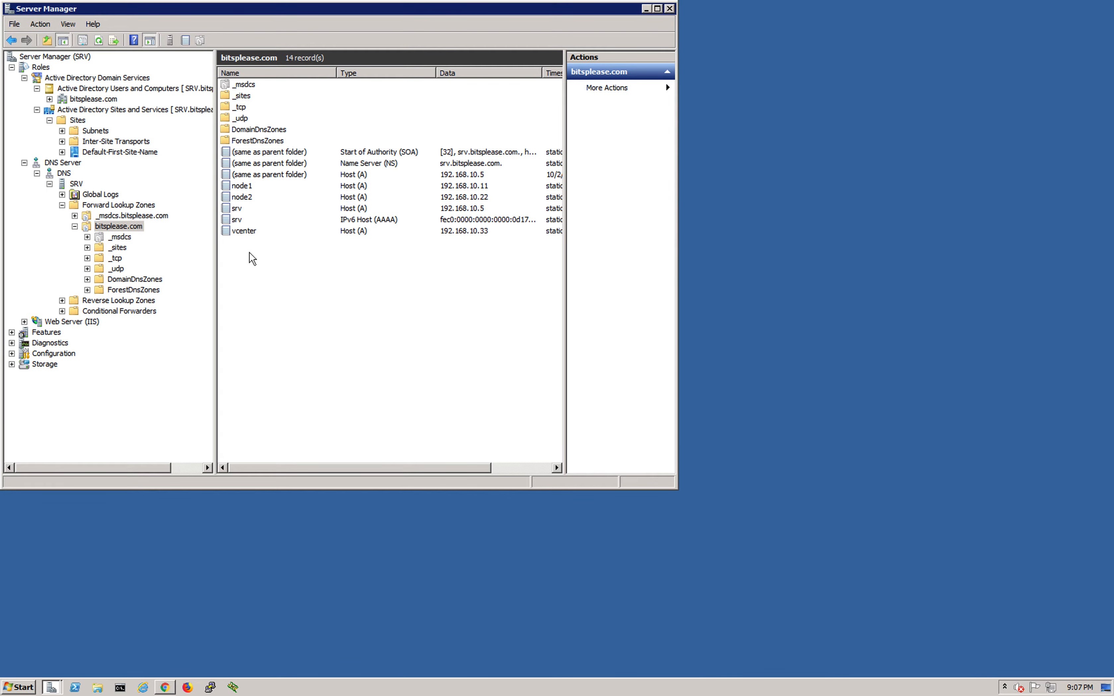
pyautogui.click(246, 188)
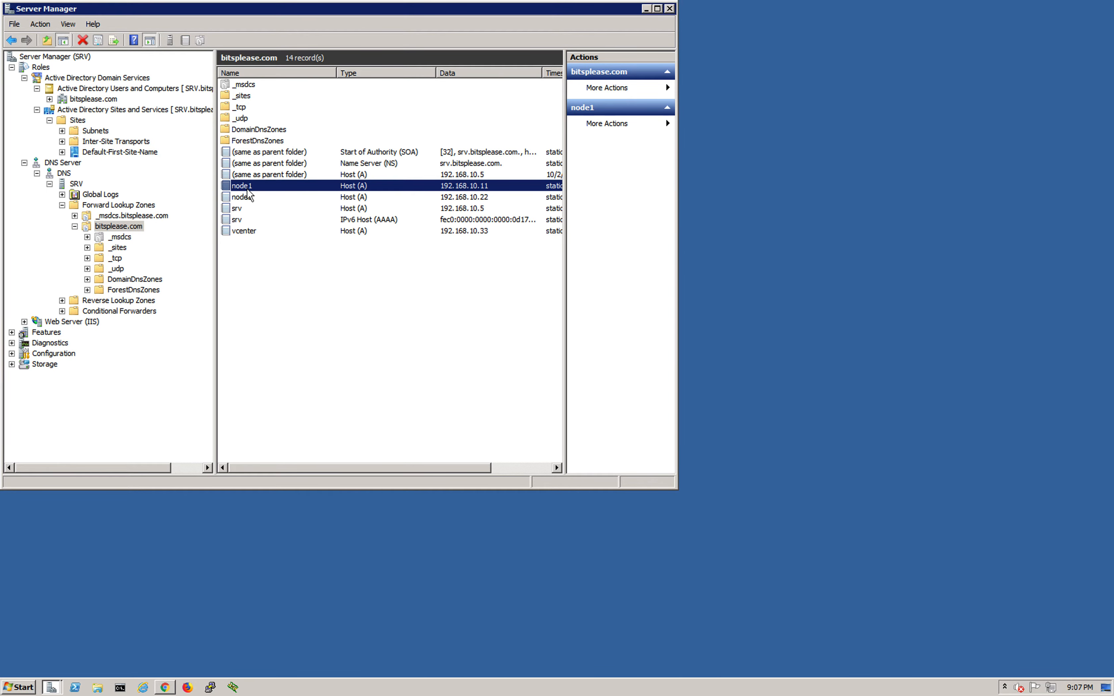
pyautogui.click(494, 199)
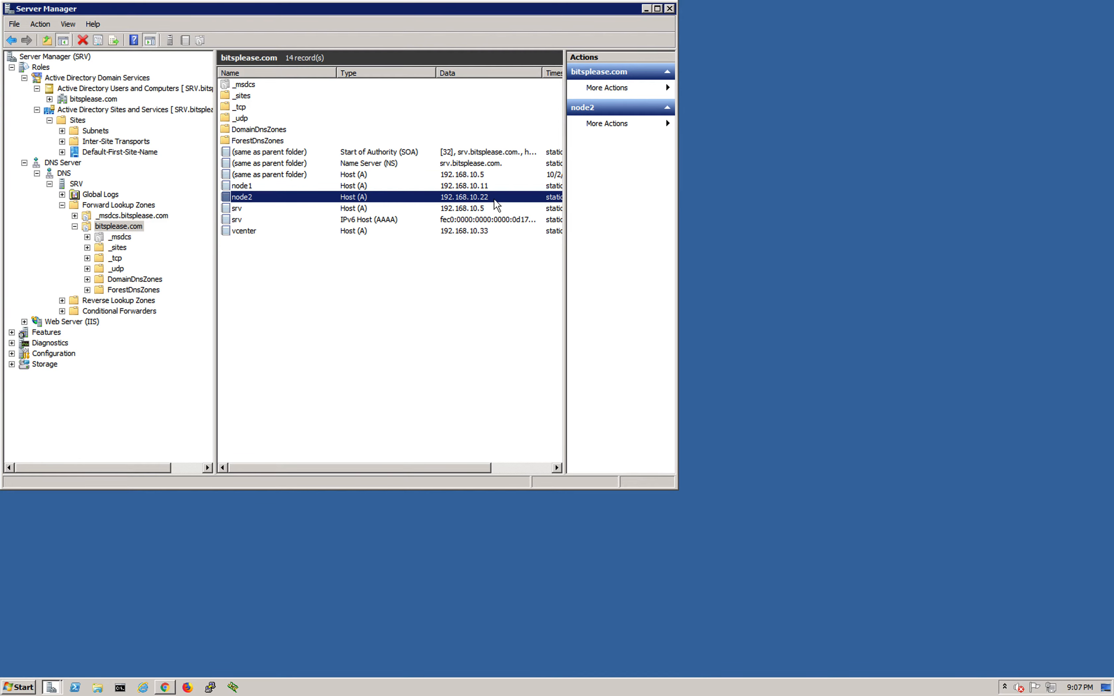
pyautogui.hotkey('ctrl', 'Up')
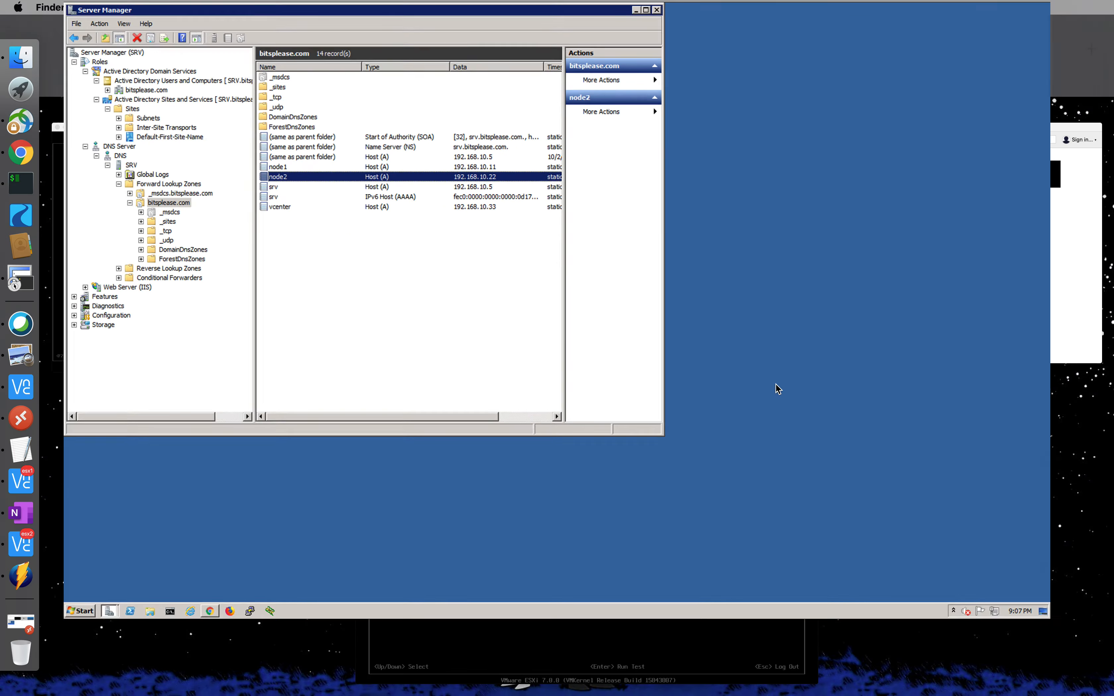
pyautogui.click(666, 470)
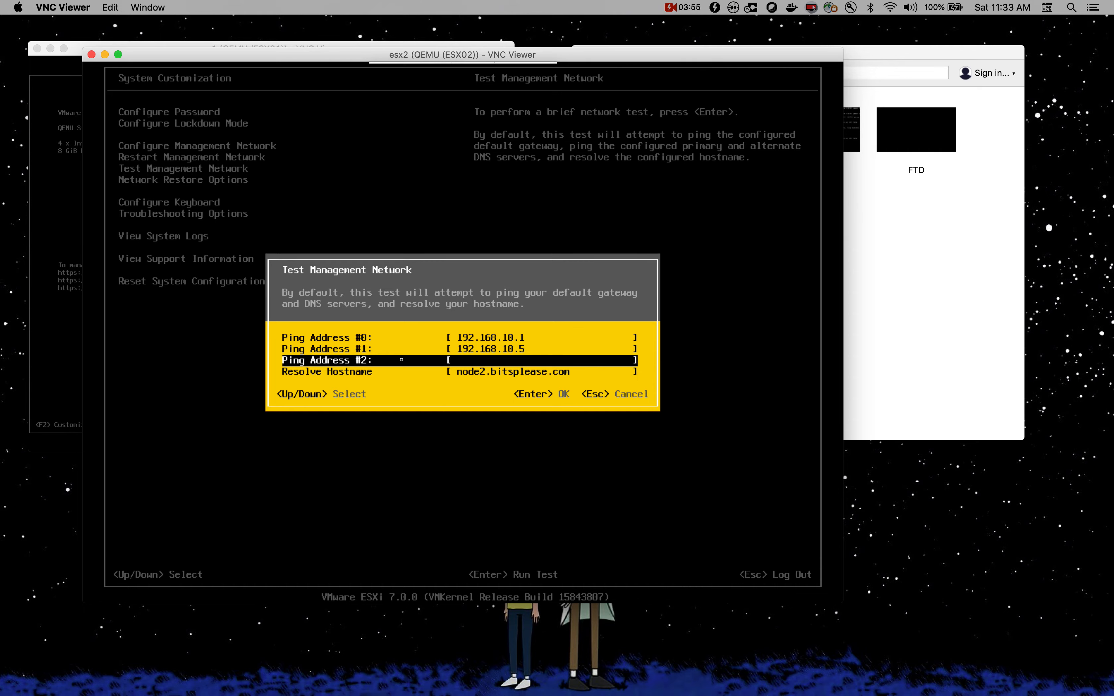
# Step: Run the management network test twice, editing the resolve hostname, with all pings and resolution passing
pyautogui.press('Return')
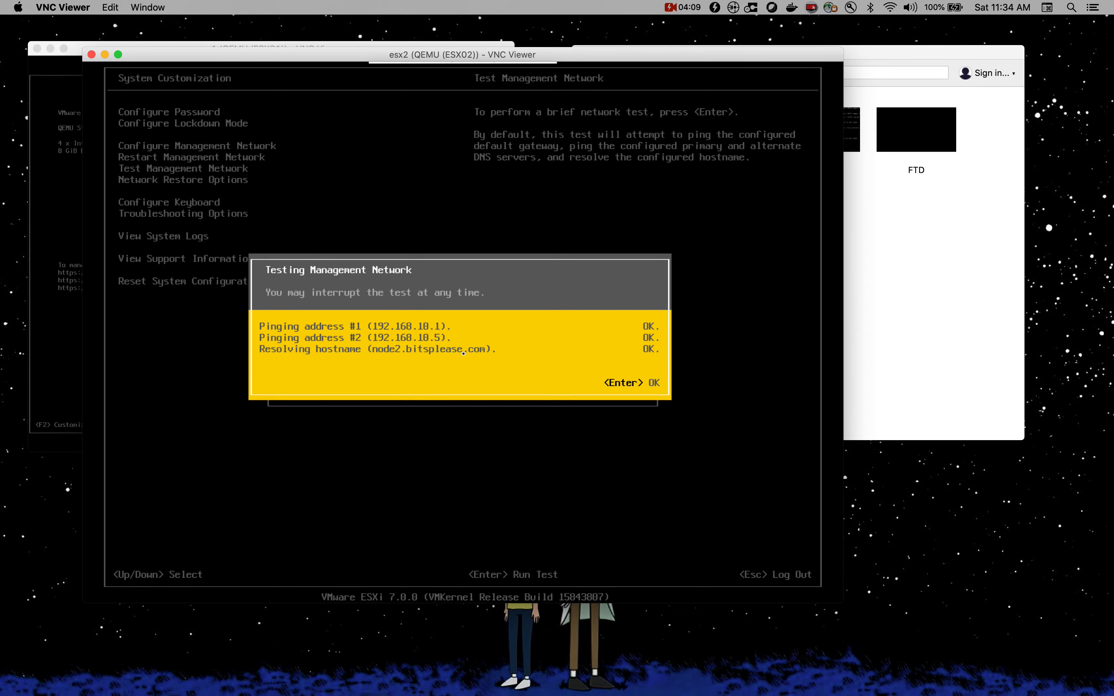
pyautogui.press('Return')
pyautogui.press('Return')
pyautogui.press('Down')
pyautogui.press('Down')
pyautogui.press('Down')
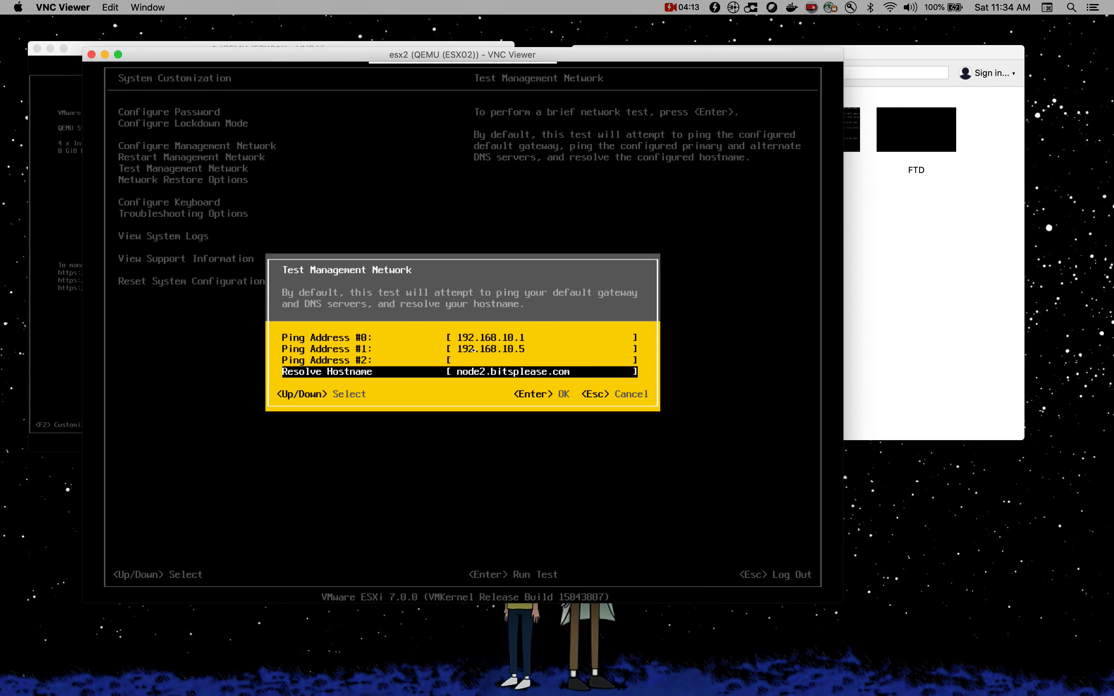
pyautogui.press('Left')
pyautogui.press('Left')
pyautogui.press('Left')
pyautogui.press('Left')
pyautogui.press('Left')
pyautogui.press('Left')
pyautogui.press('Left')
pyautogui.press('Return')
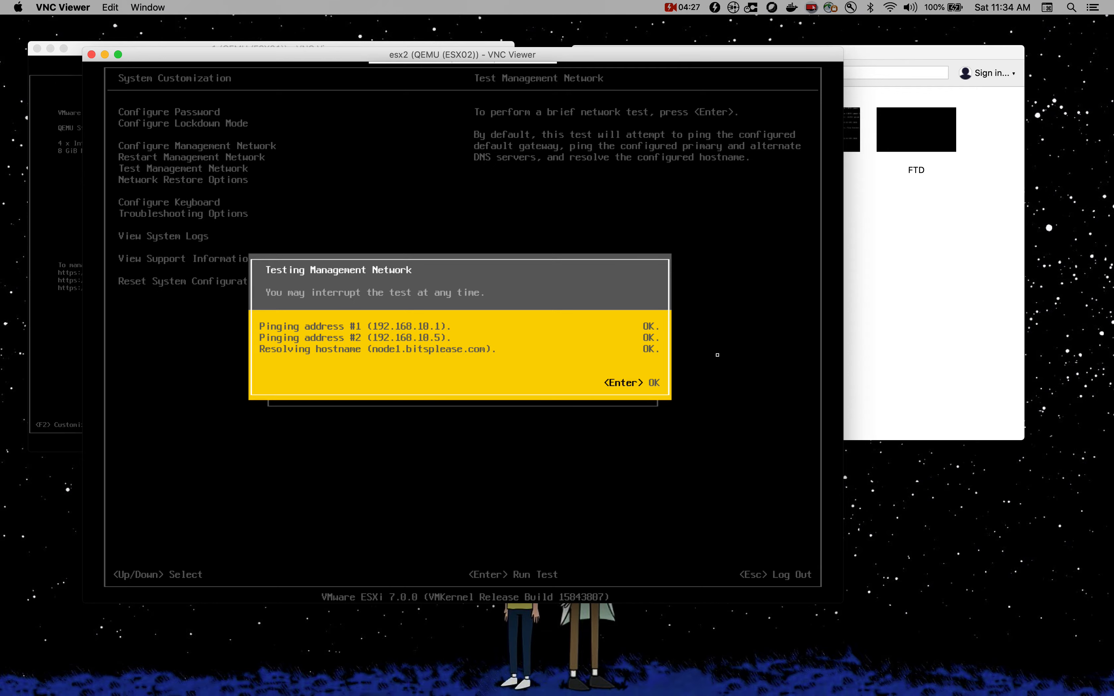
pyautogui.press('Return')
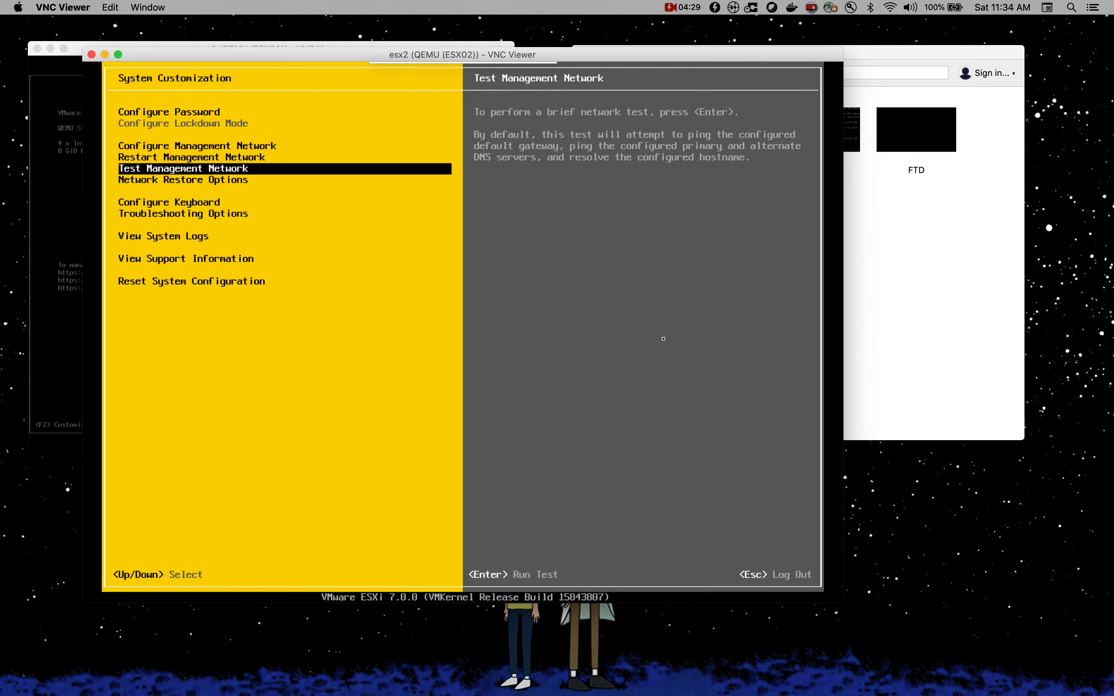
pyautogui.click(924, 575)
pyautogui.hotkey('ctrl', 'Up')
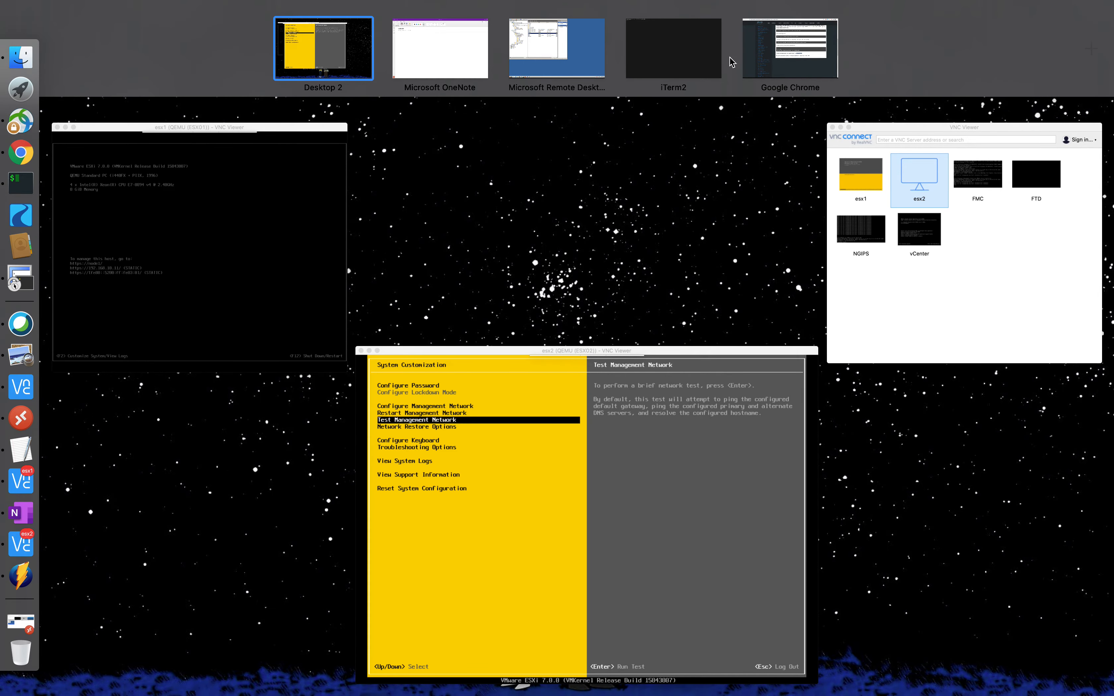
# Step: Switch to the full-screen Chrome space and open the EVE lab topology tab
pyautogui.click(788, 52)
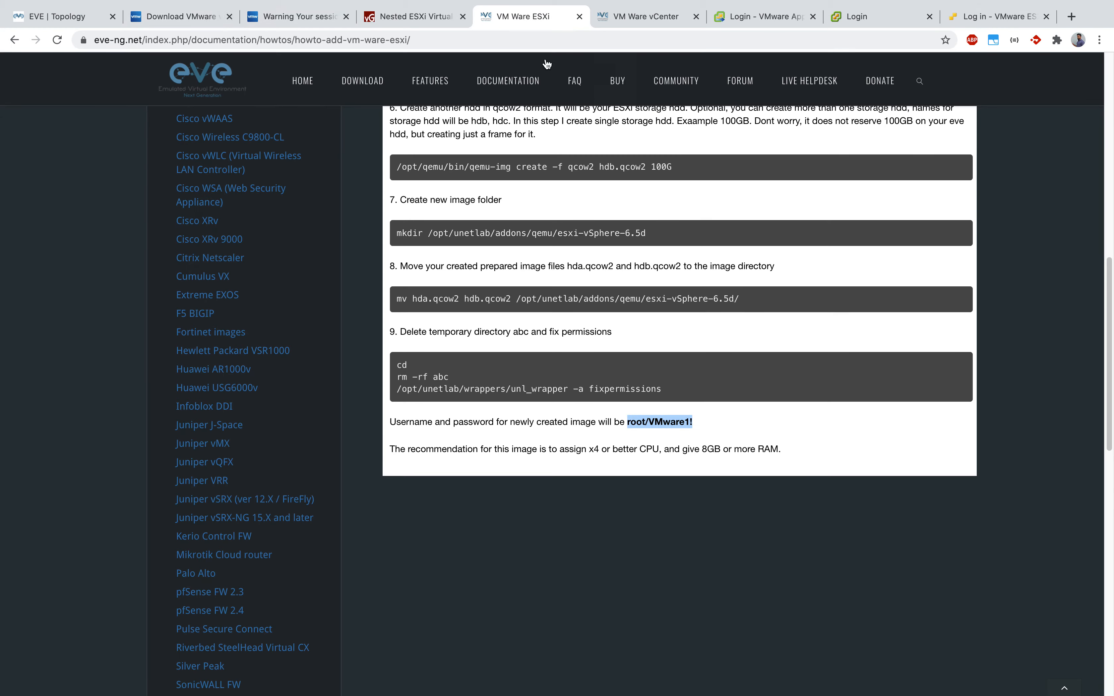
pyautogui.click(69, 17)
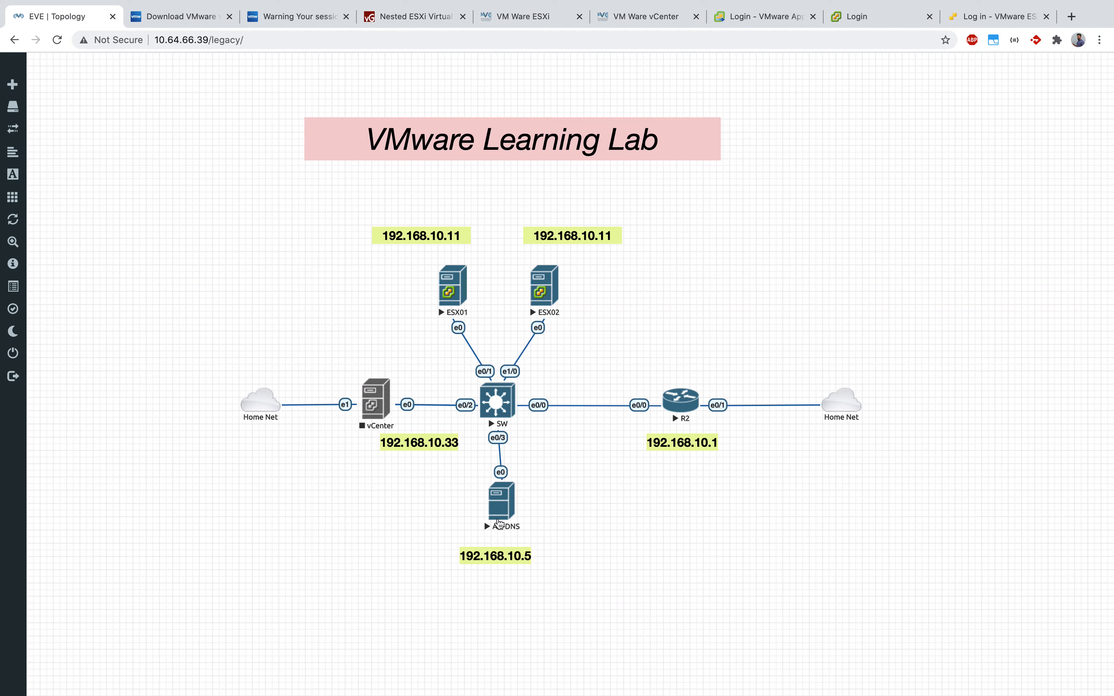
# Step: On the Windows server remote desktop, bring Chrome forward and start typing in its address bar
pyautogui.hotkey('ctrl', 'Up')
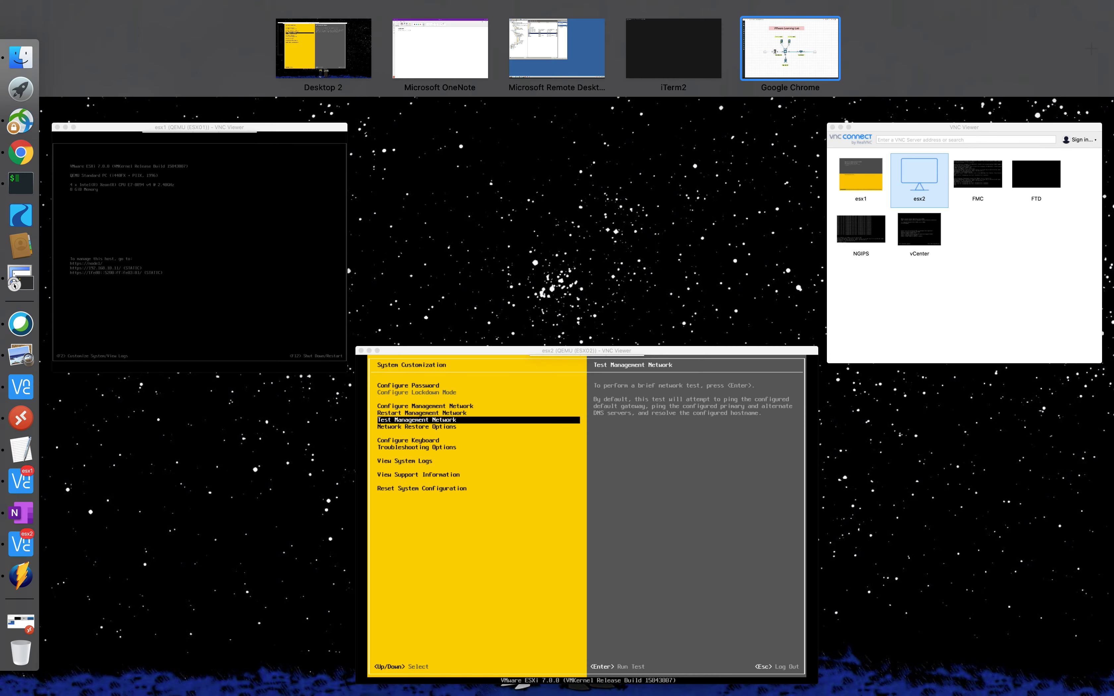
pyautogui.click(551, 79)
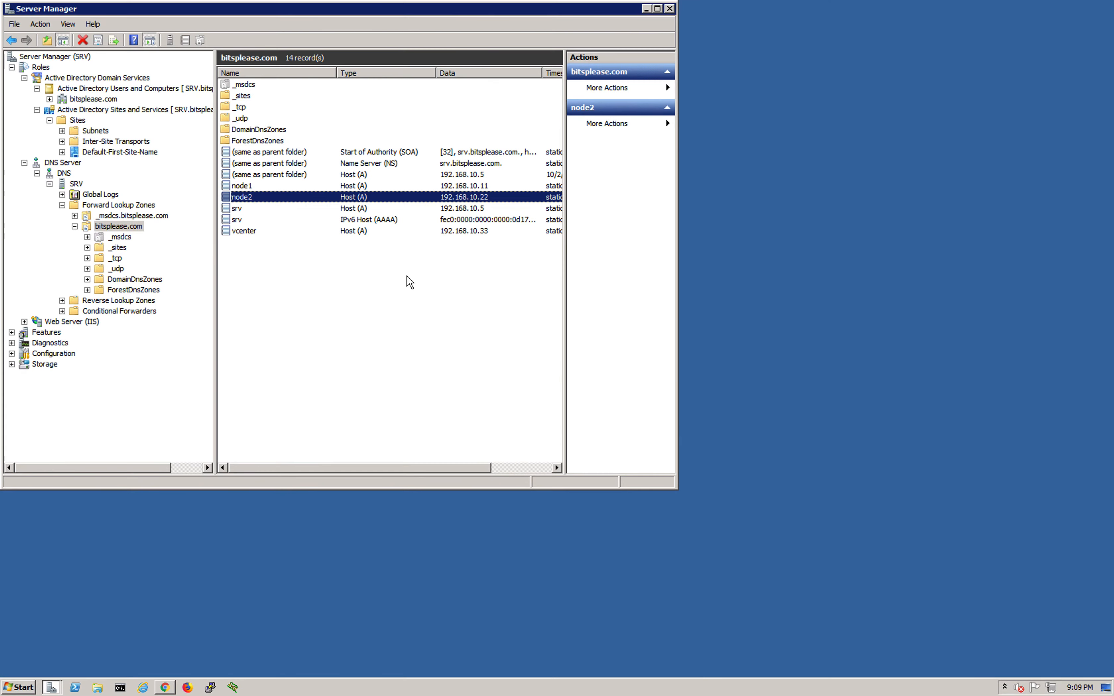
pyautogui.click(165, 688)
pyautogui.click(276, 65)
pyautogui.write('htrt')
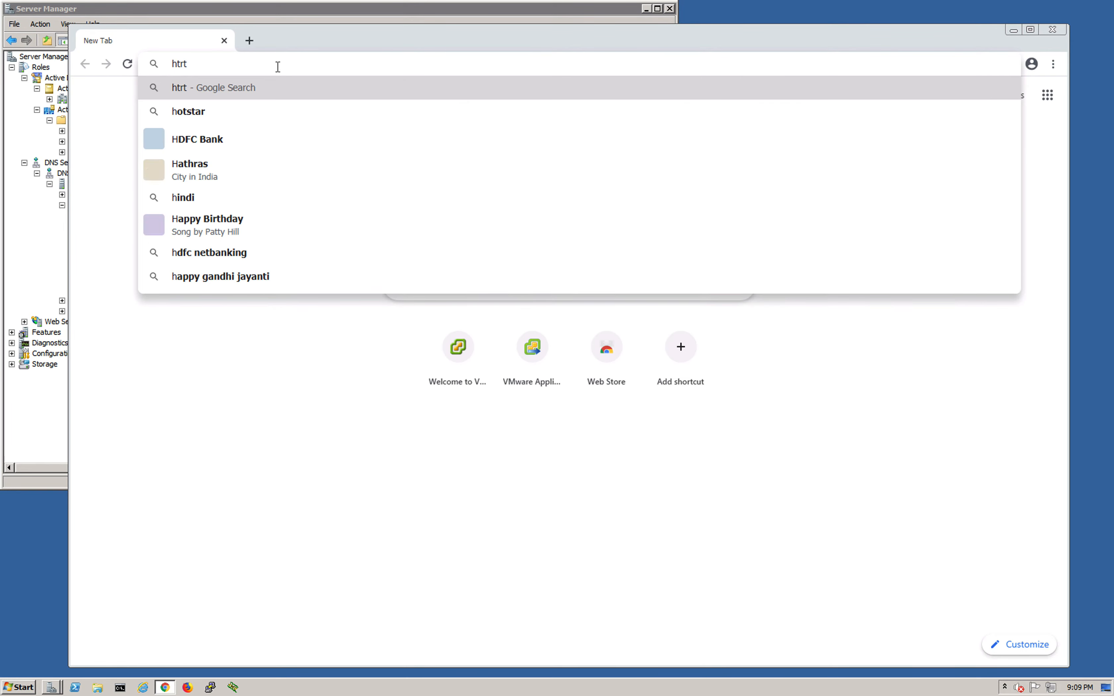
# Step: Exit ESX02's customization screen to view its management URL, then return to the remote desktop
pyautogui.hotkey('ctrl', 'Up')
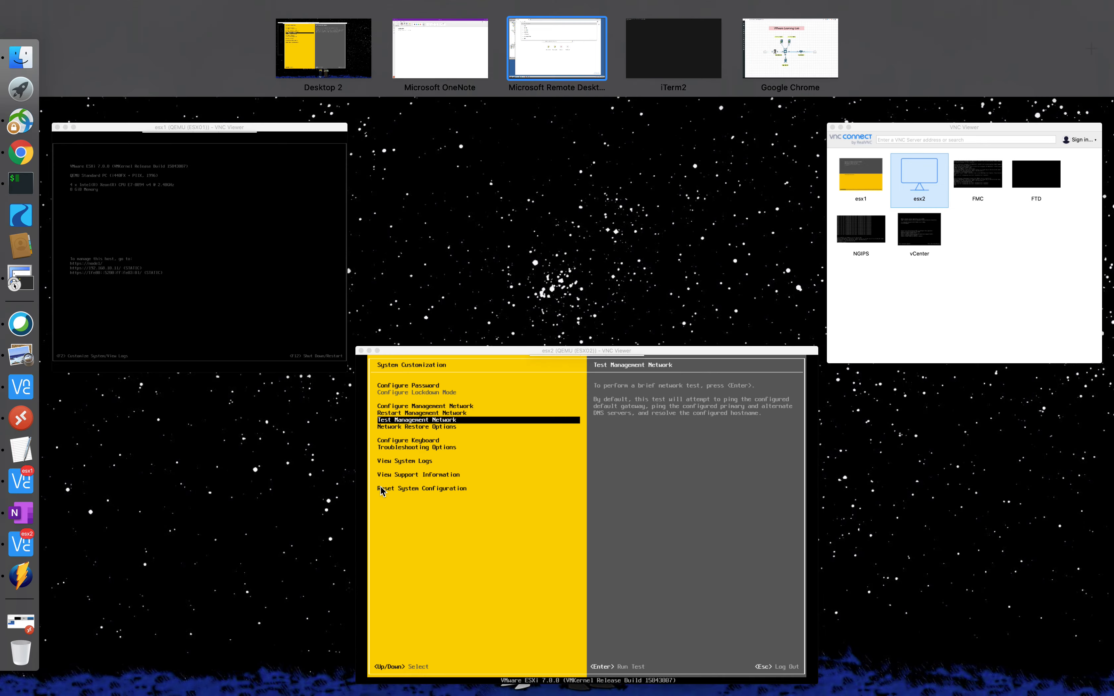
pyautogui.click(590, 572)
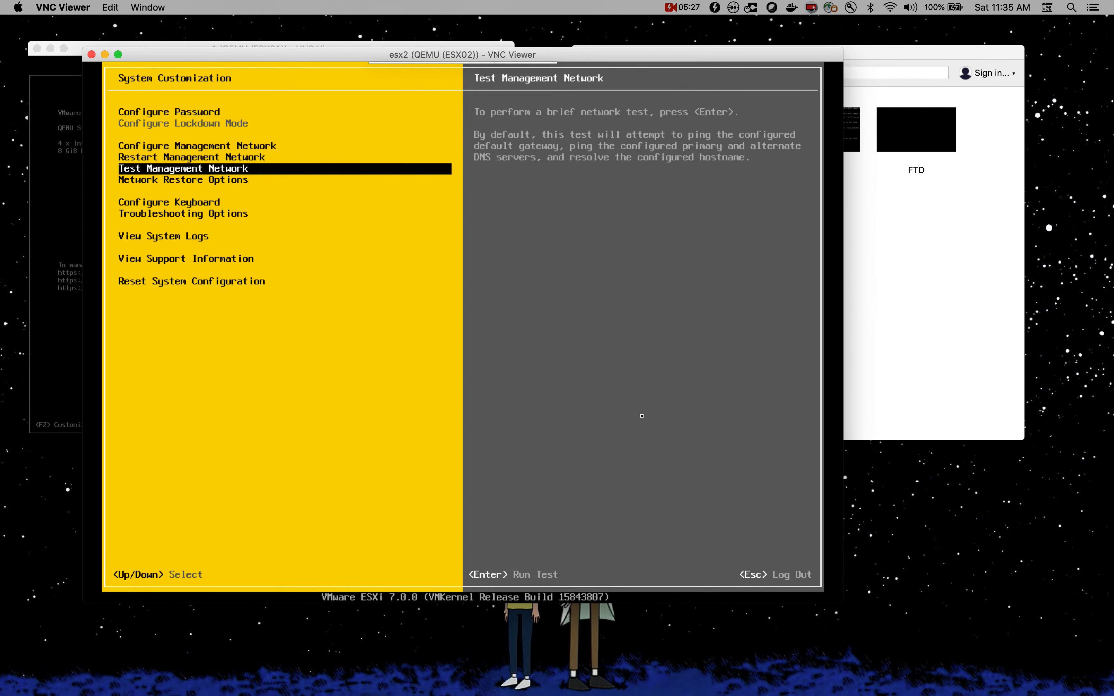
pyautogui.press('Escape')
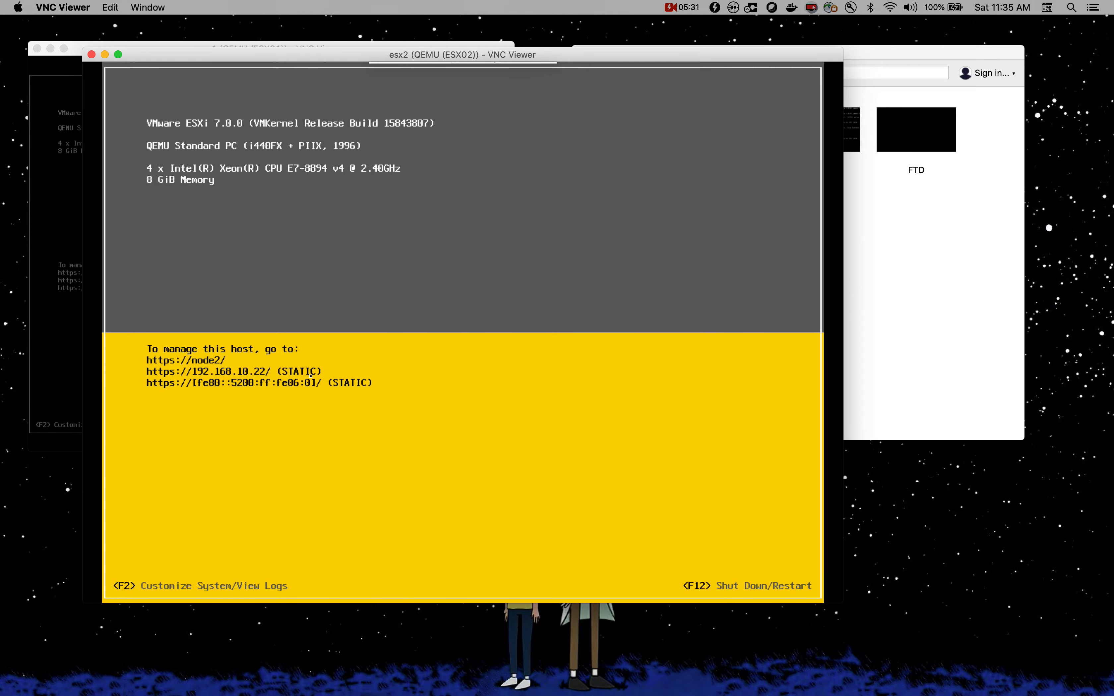
pyautogui.click(908, 529)
pyautogui.hotkey('ctrl', 'Up')
pyautogui.click(560, 54)
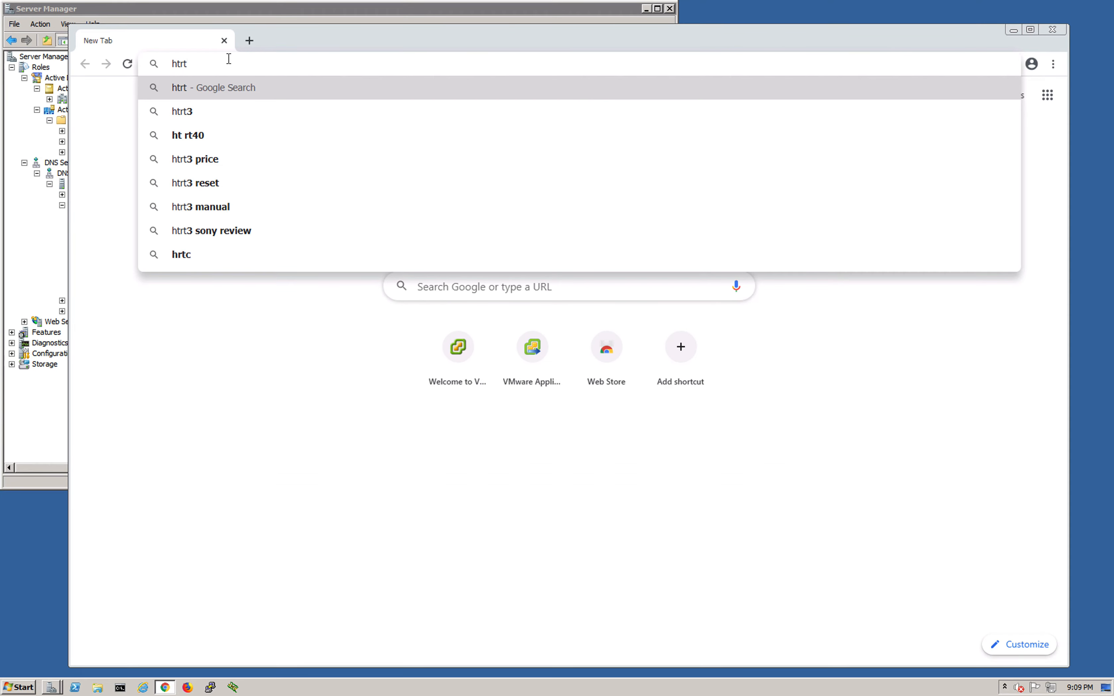
# Step: Browse to 192.168.10.22 in the server's Chrome and expand Advanced on the privacy warning
pyautogui.press('BackSpace')
pyautogui.press('BackSpace')
pyautogui.write('tp://')
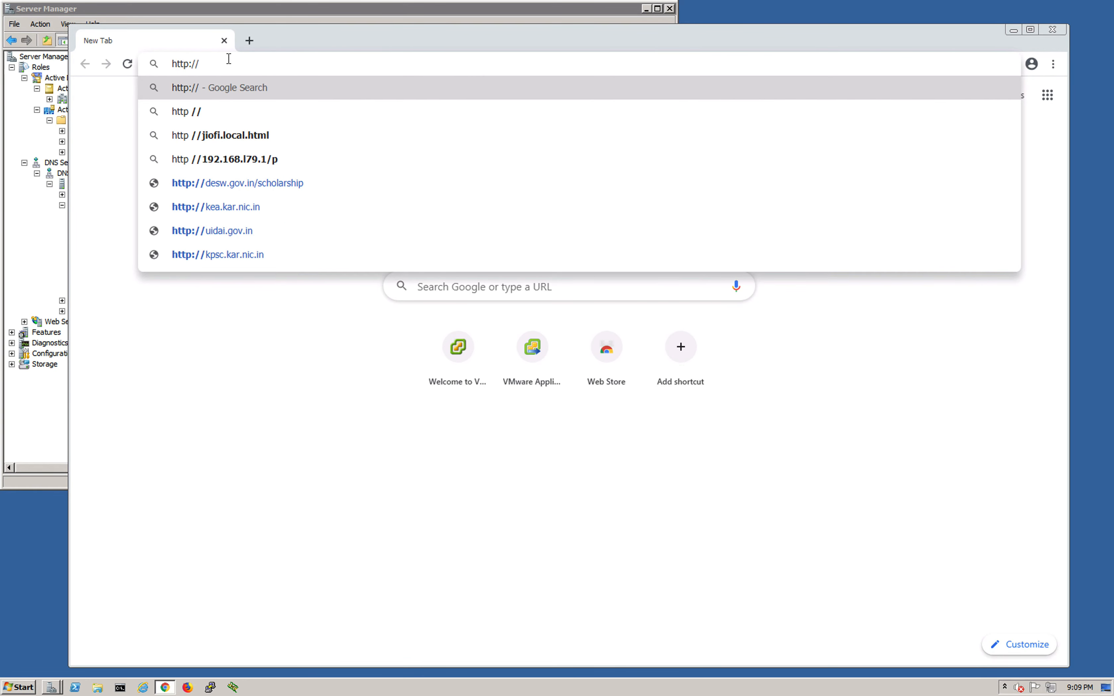
pyautogui.write('192')
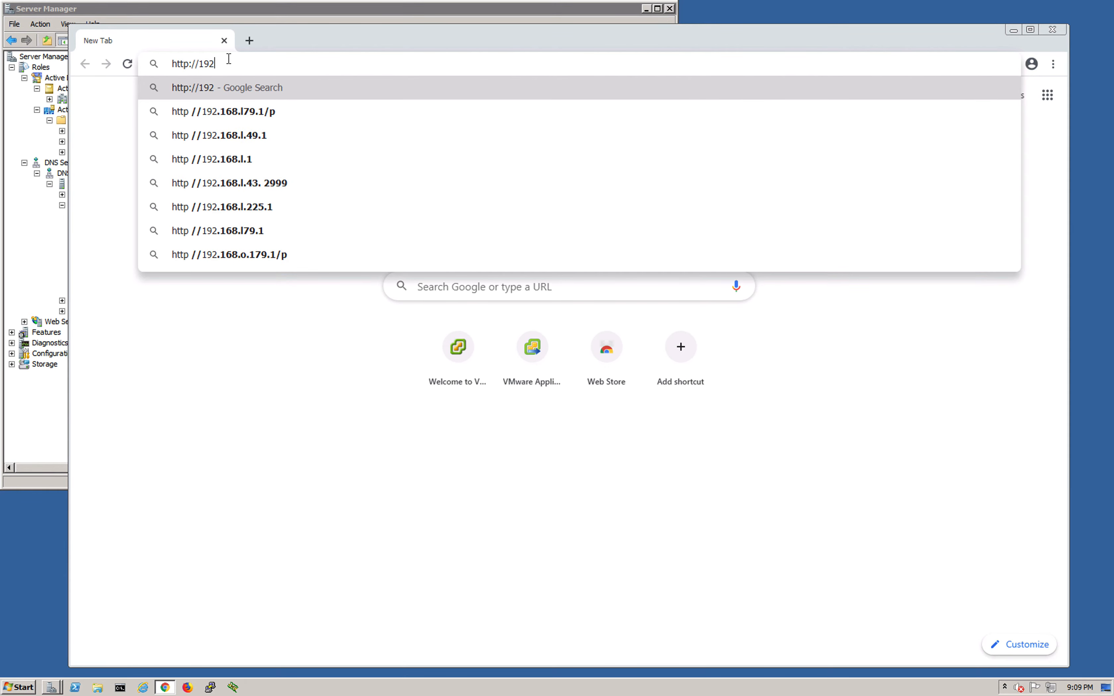
pyautogui.write('.168')
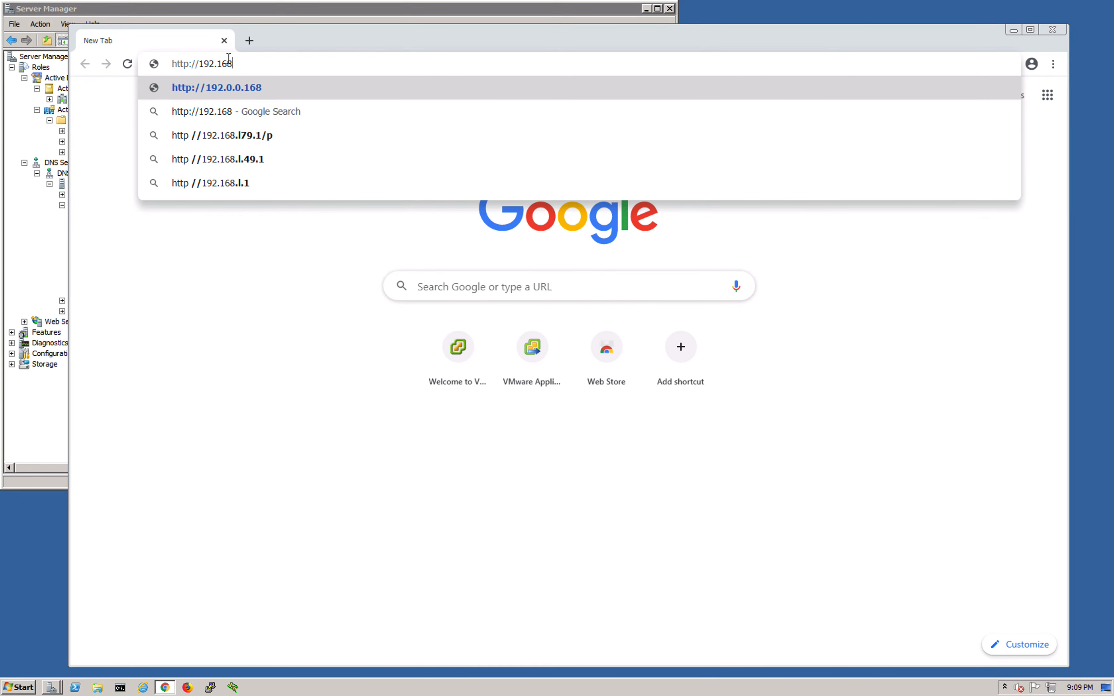
pyautogui.write('.10')
pyautogui.write('22')
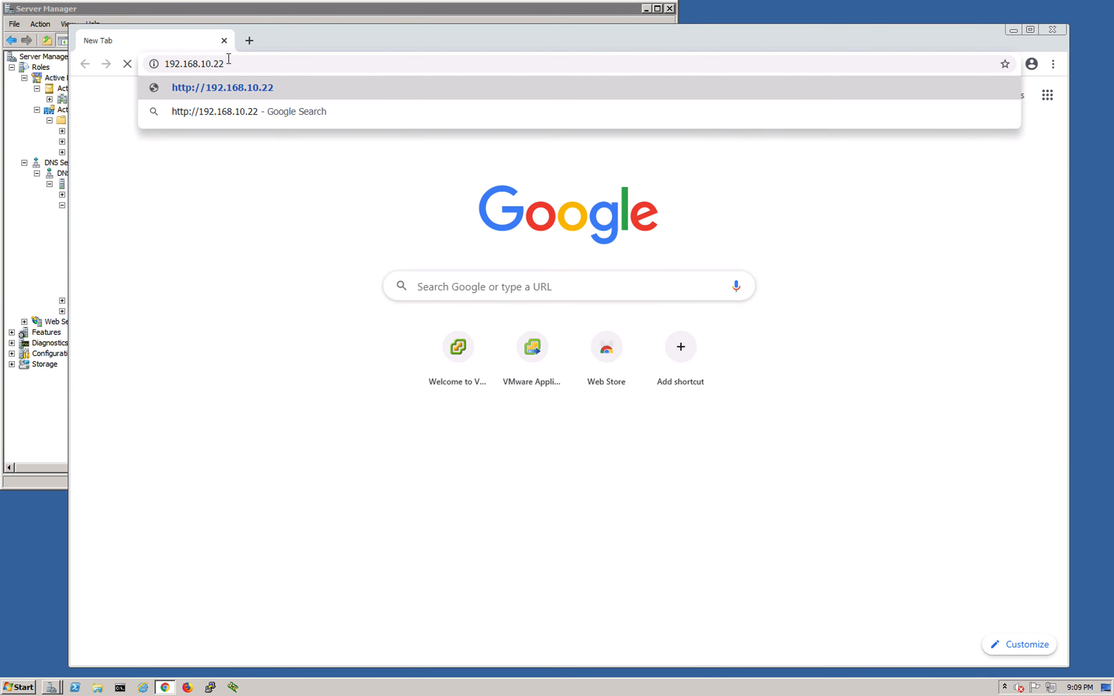
pyautogui.press('Return')
pyautogui.click(403, 416)
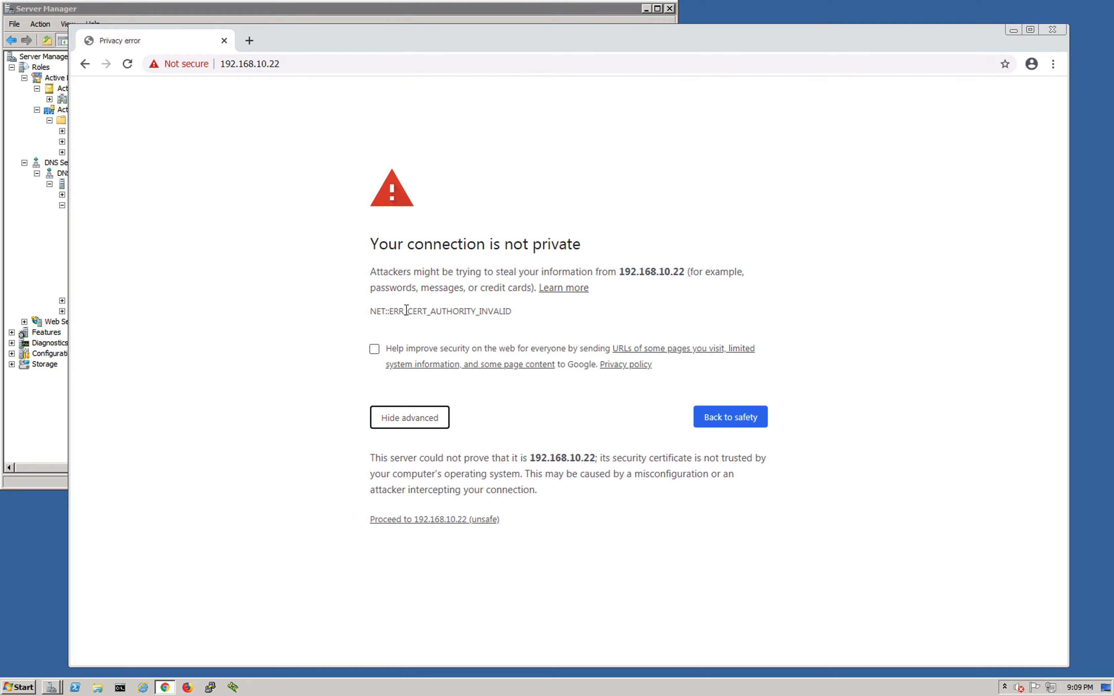
pyautogui.hotkey('ctrl', 'Up')
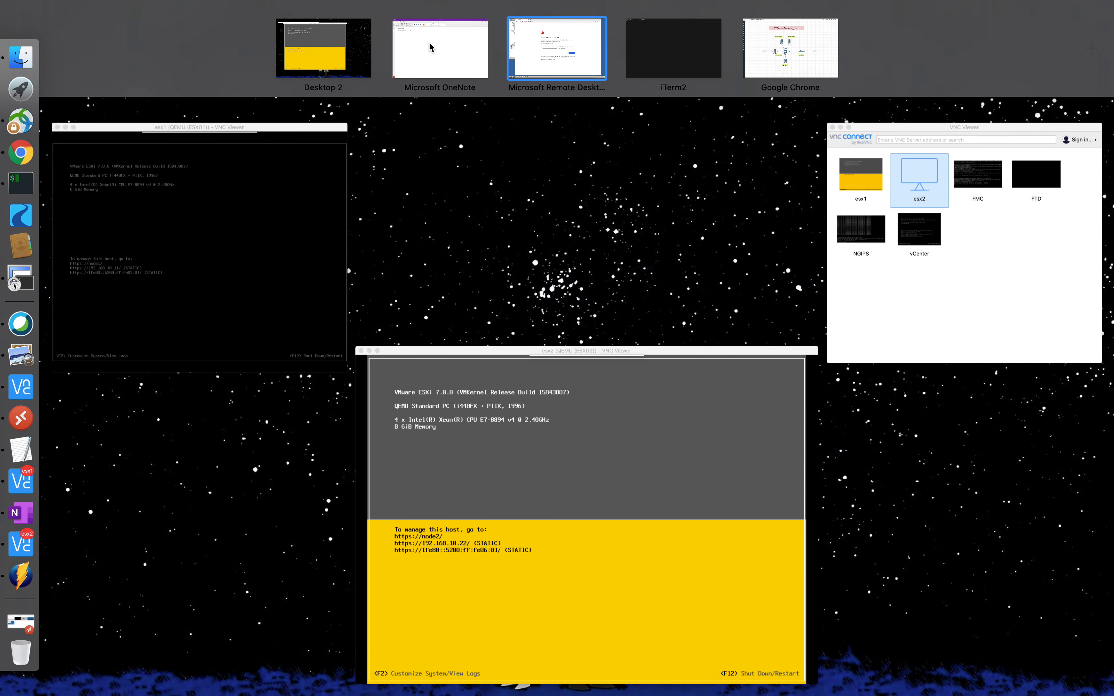
# Step: Copy the ESXi host URL into a new tab, change its last digit to 5, and load it
pyautogui.click(823, 66)
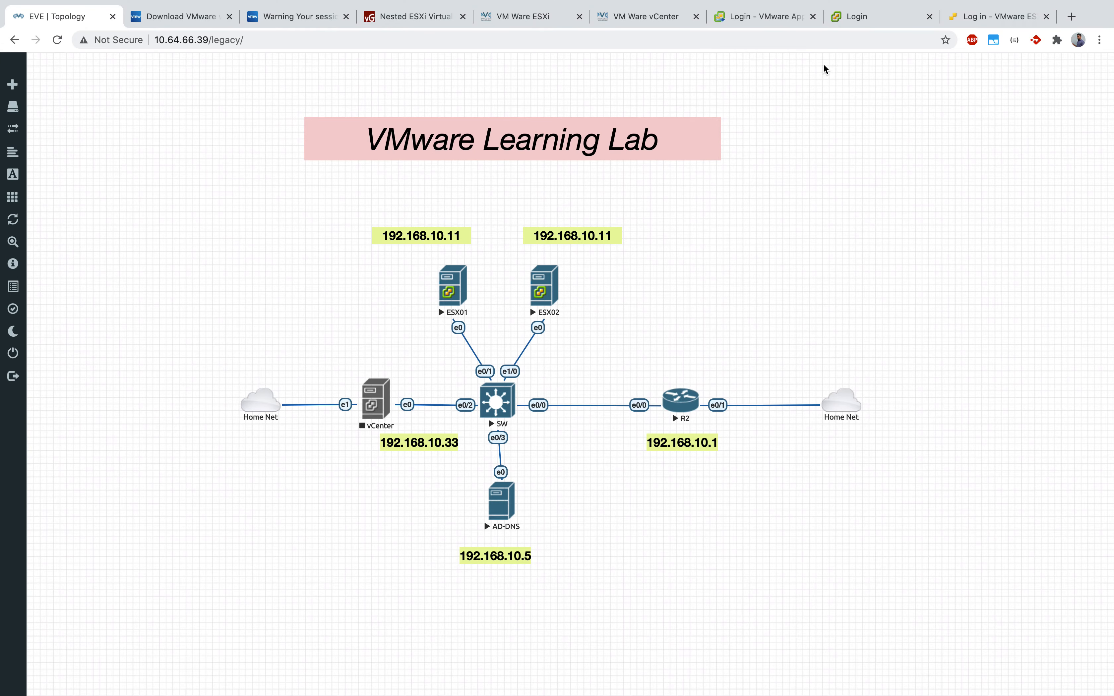
pyautogui.click(980, 16)
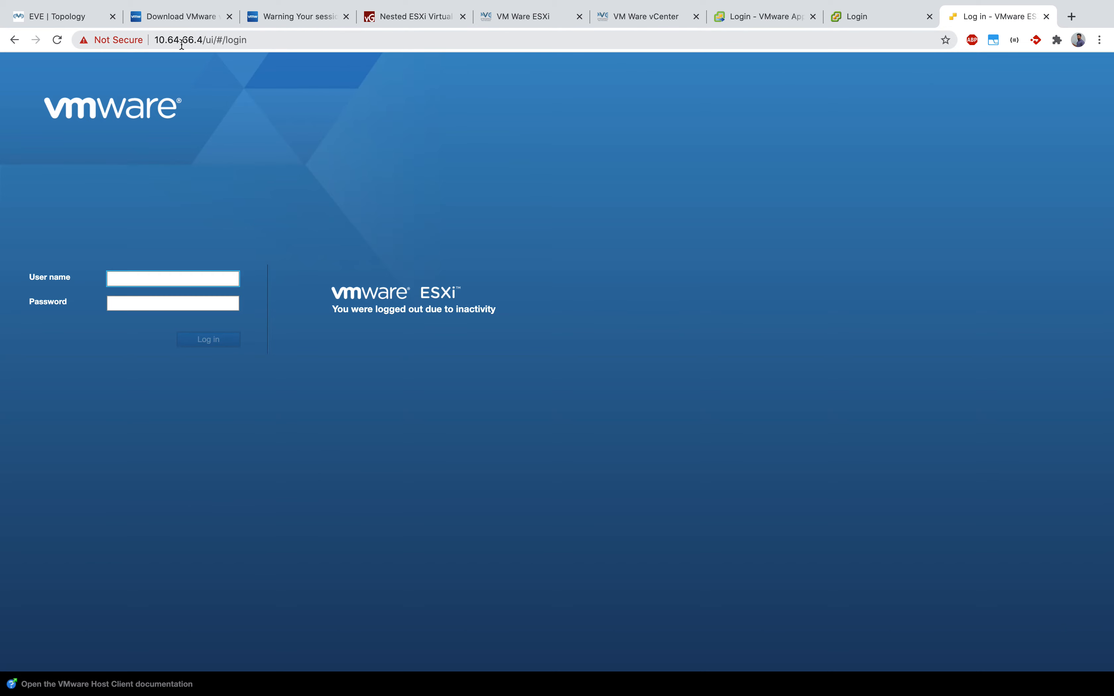
pyautogui.moveTo(203, 38); pyautogui.dragTo(149, 35)
pyautogui.press('super+c')
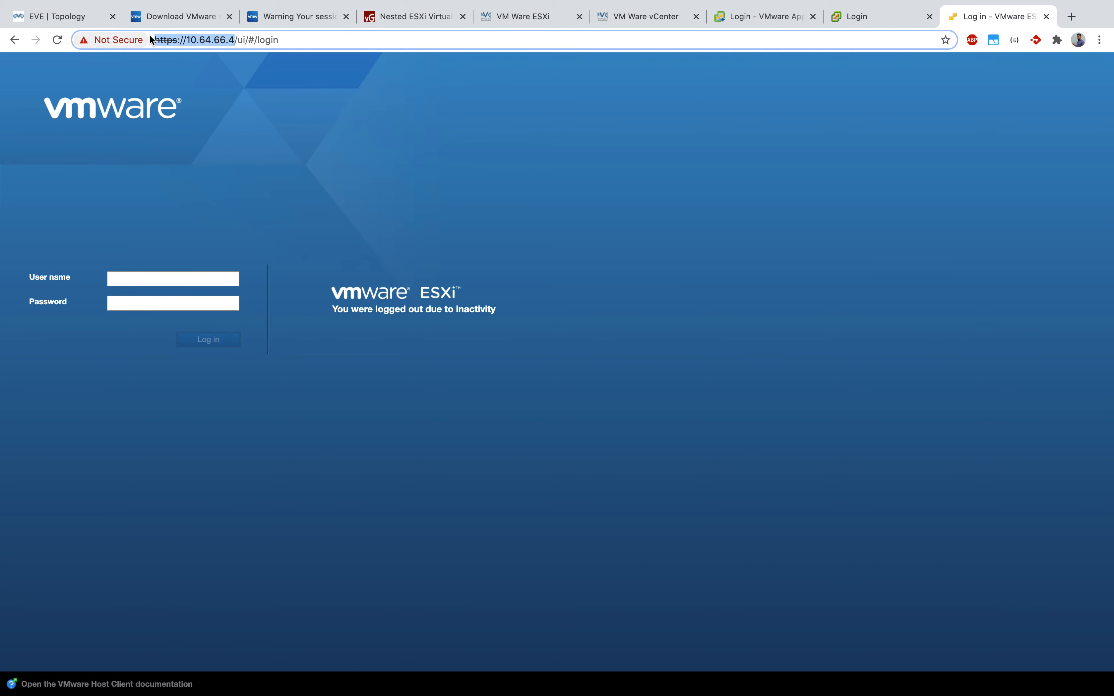
pyautogui.press('super+t')
pyautogui.click(718, 33)
pyautogui.press('super+v')
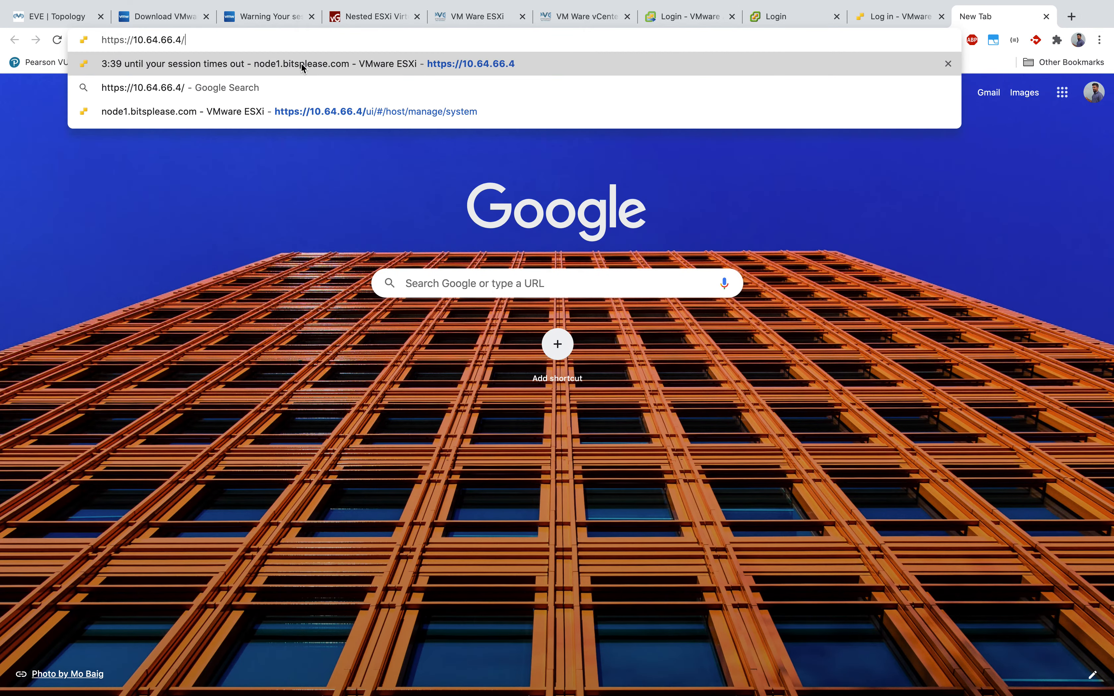
pyautogui.press('BackSpace')
pyautogui.press('BackSpace')
pyautogui.write('5')
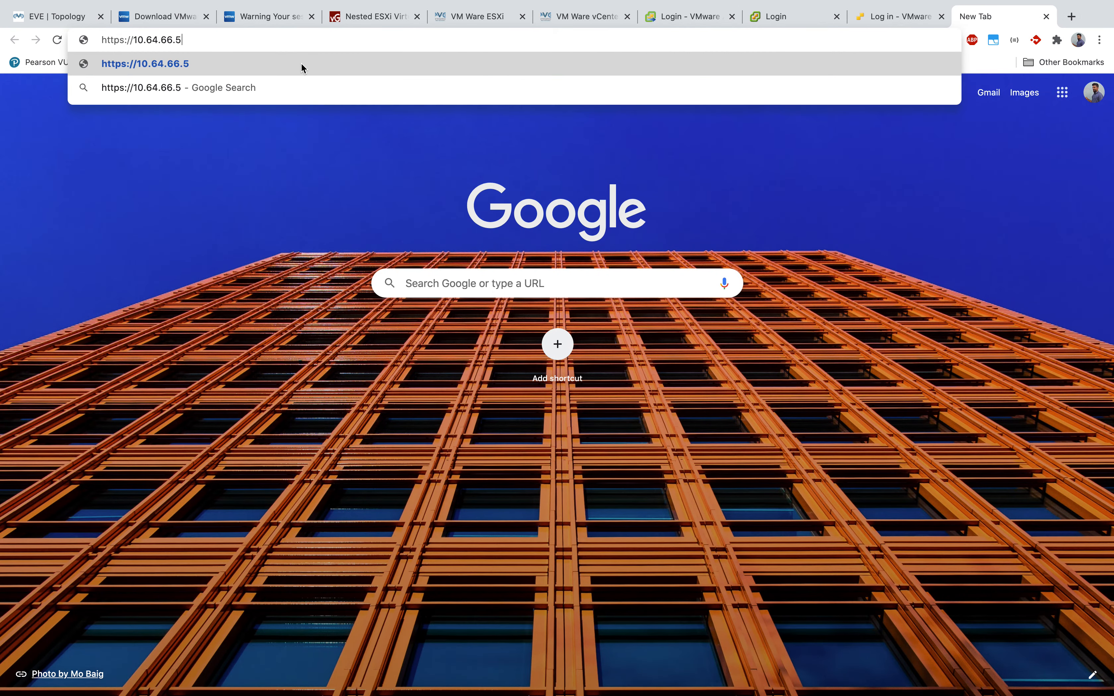
pyautogui.press('Return')
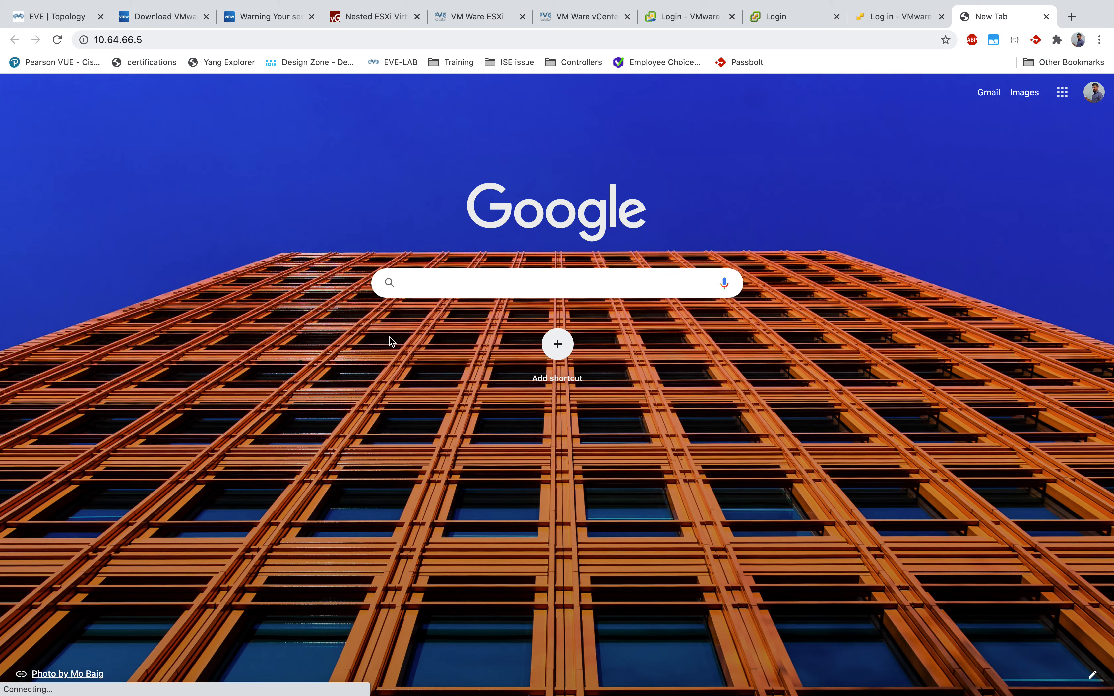
# Step: Ping 10.64.66.5 from the terminal using the pasted host address
pyautogui.moveTo(2, 374)
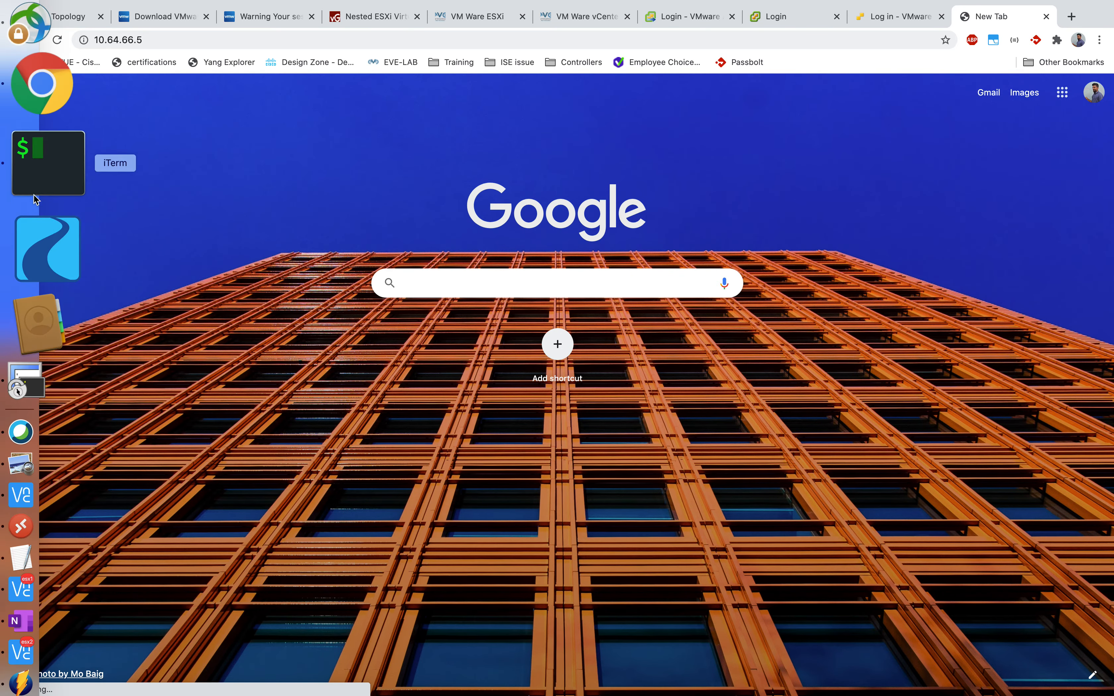
pyautogui.click(35, 194)
pyautogui.write('ping')
pyautogui.write('https://10.64.66.4')
pyautogui.press('BackSpace')
pyautogui.write('2')
pyautogui.press('Left')
pyautogui.press('Left')
pyautogui.press('Left')
pyautogui.press('Left')
pyautogui.press('Right')
pyautogui.press('Right')
pyautogui.press('Right')
pyautogui.press('Right')
pyautogui.press('Right')
pyautogui.press('BackSpace')
pyautogui.write('5')
pyautogui.press('Left')
pyautogui.press('Left')
pyautogui.press('Left')
pyautogui.press('Left')
pyautogui.press('Left')
pyautogui.press('Left')
pyautogui.press('Left')
pyautogui.press('Left')
pyautogui.press('Left')
pyautogui.press('Left')
pyautogui.press('BackSpace')
pyautogui.press('BackSpace')
pyautogui.press('BackSpace')
pyautogui.press('BackSpace')
pyautogui.press('BackSpace')
pyautogui.press('BackSpace')
pyautogui.press('BackSpace')
pyautogui.press('BackSpace')
pyautogui.press('Return')
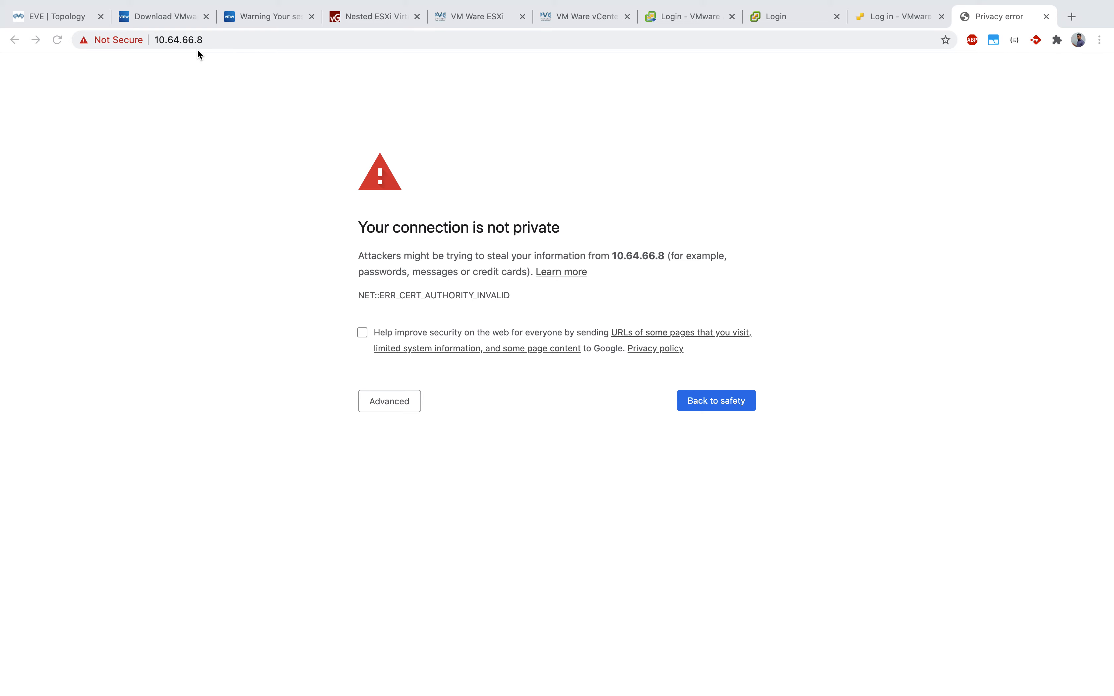
# Step: Proceed past the certificate warning to the ESXi host login page
pyautogui.click(276, 330)
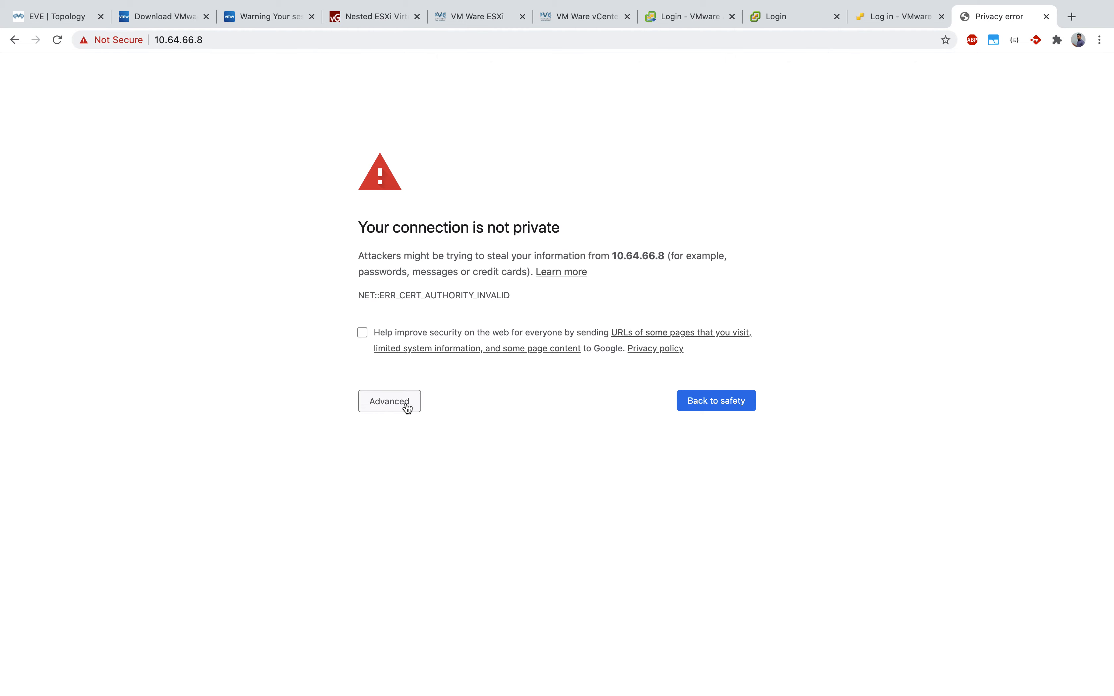
pyautogui.click(405, 404)
pyautogui.click(440, 504)
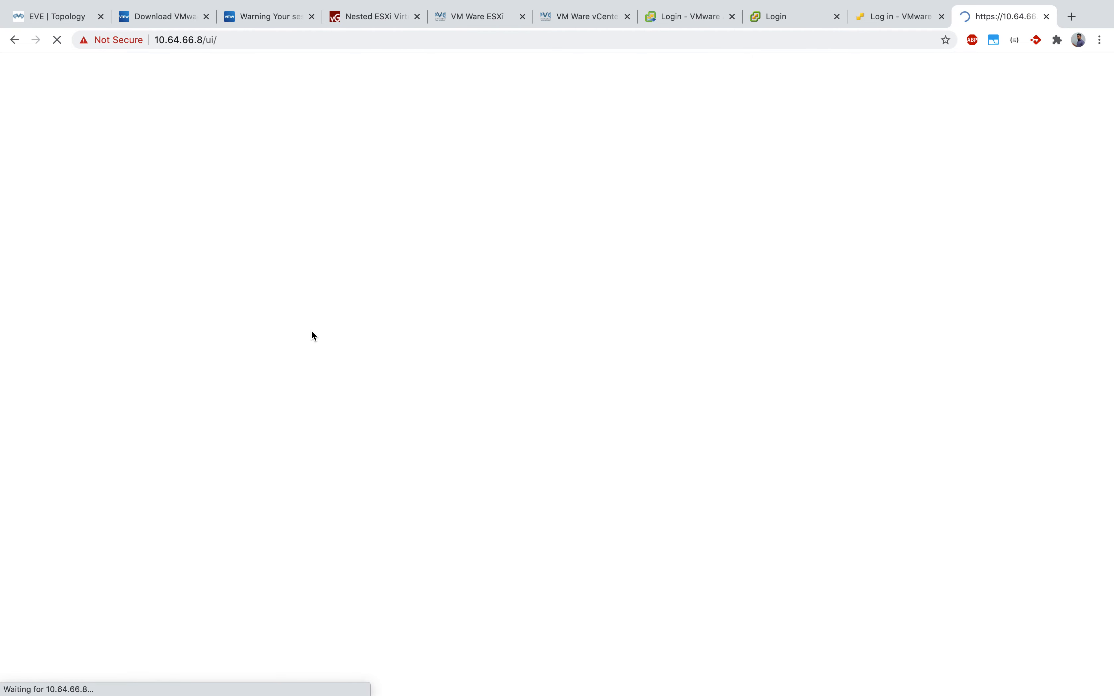
pyautogui.hotkey('ctrl', 'Up')
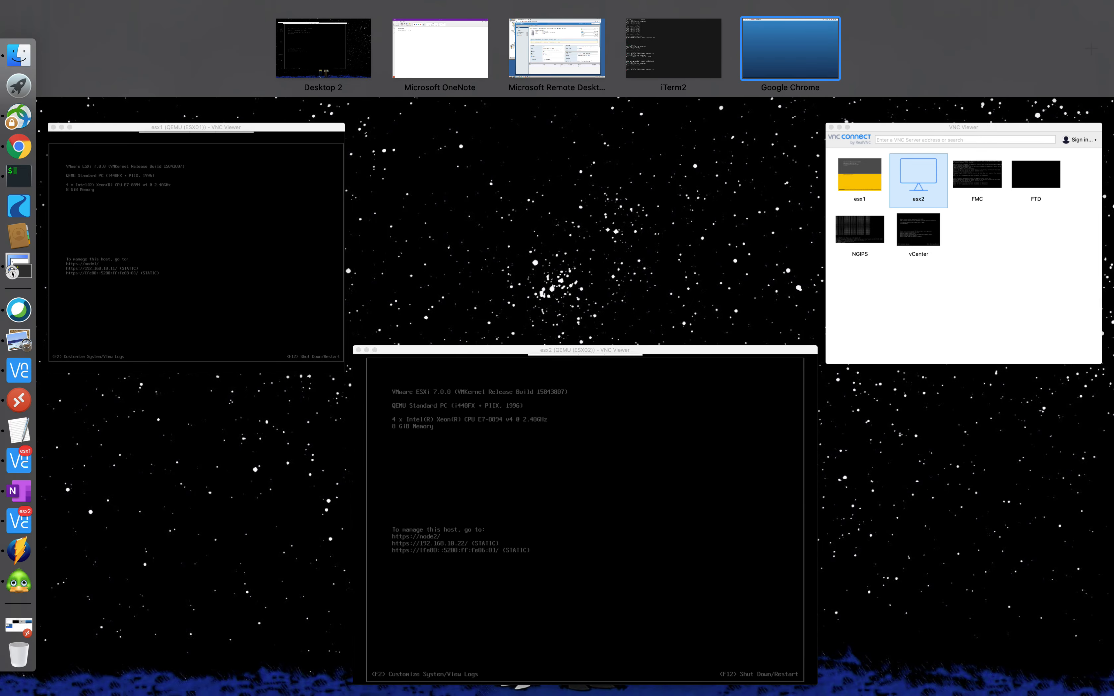
pyautogui.hotkey('ctrl', 'Up')
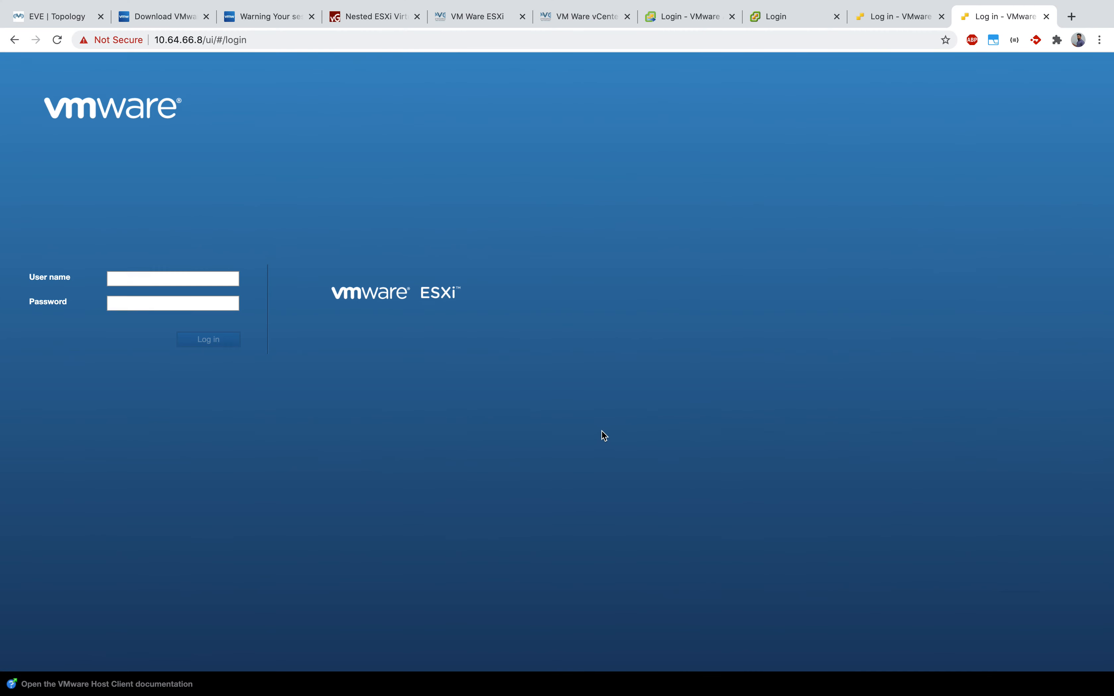
# Step: Log in to the ESXi Host Client as root with the account password
pyautogui.click(150, 278)
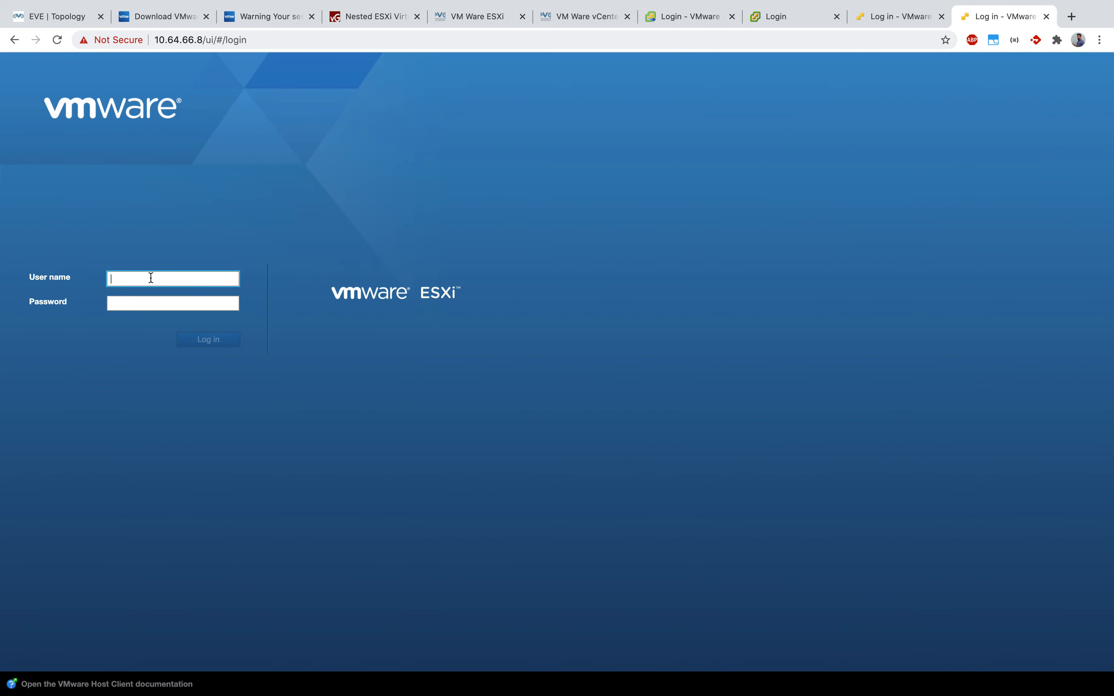
pyautogui.write('root')
pyautogui.click(127, 304)
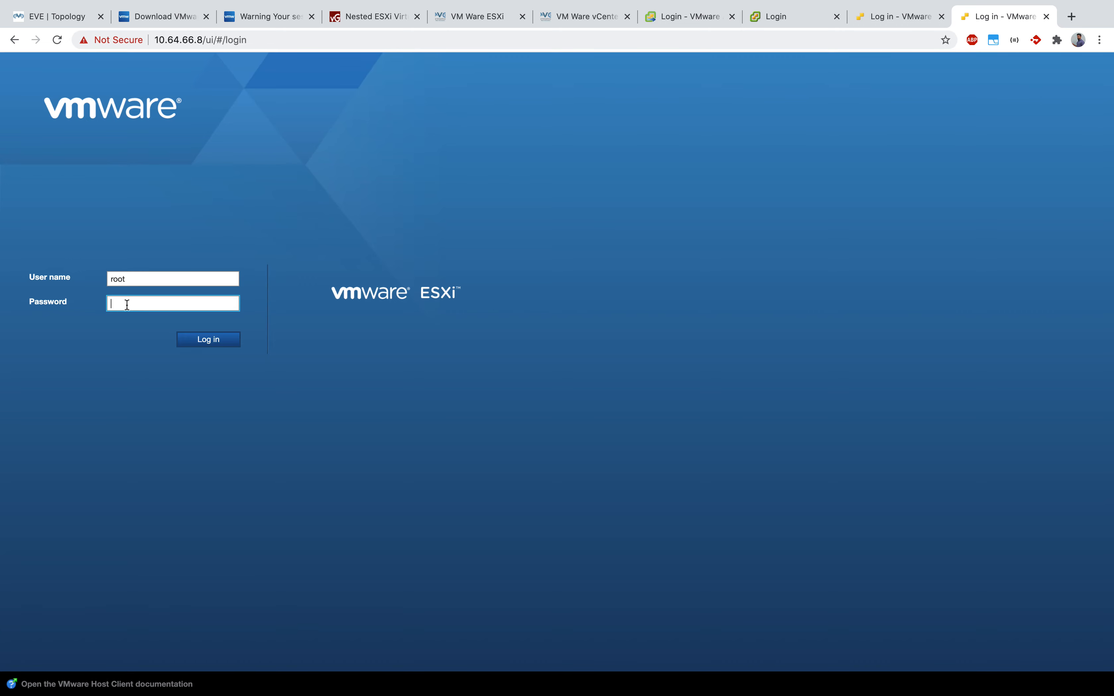
pyautogui.write('*********')
pyautogui.click(193, 343)
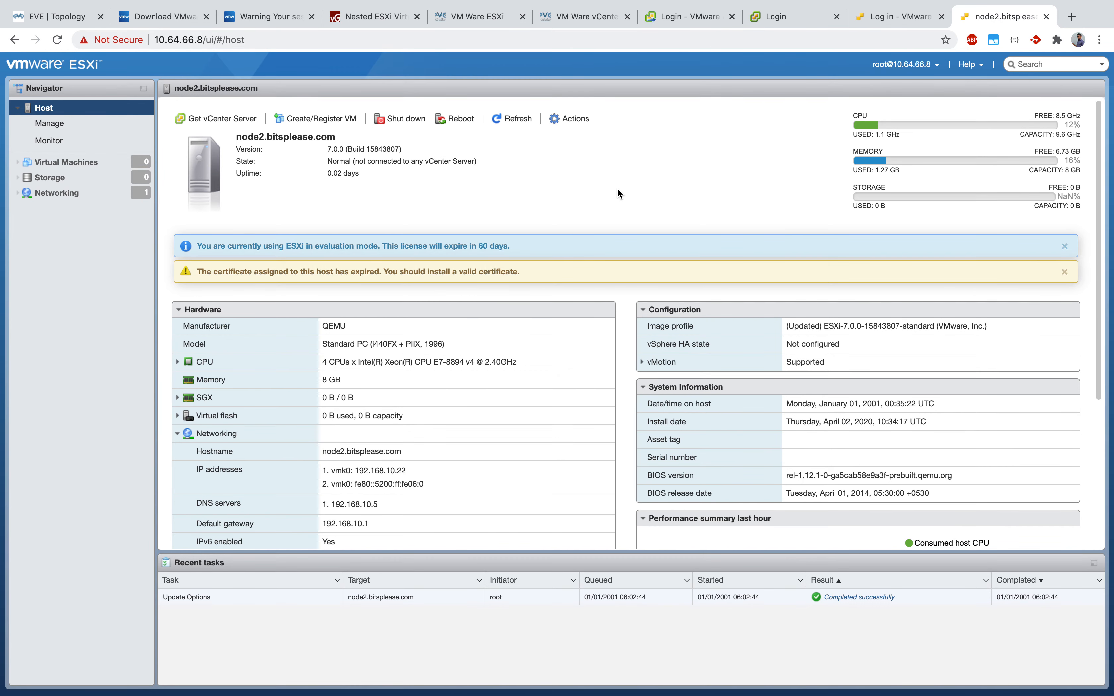
# Step: On the 10.64.66.4 login tab, sign in as root with the password
pyautogui.click(899, 17)
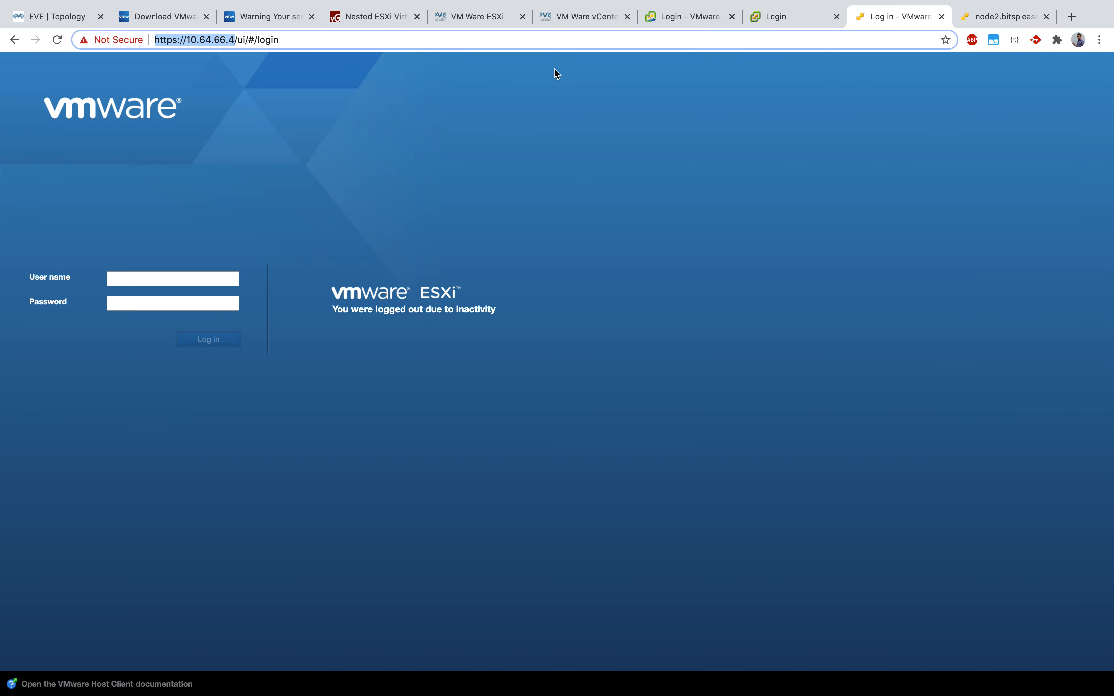
pyautogui.click(153, 278)
pyautogui.write('root')
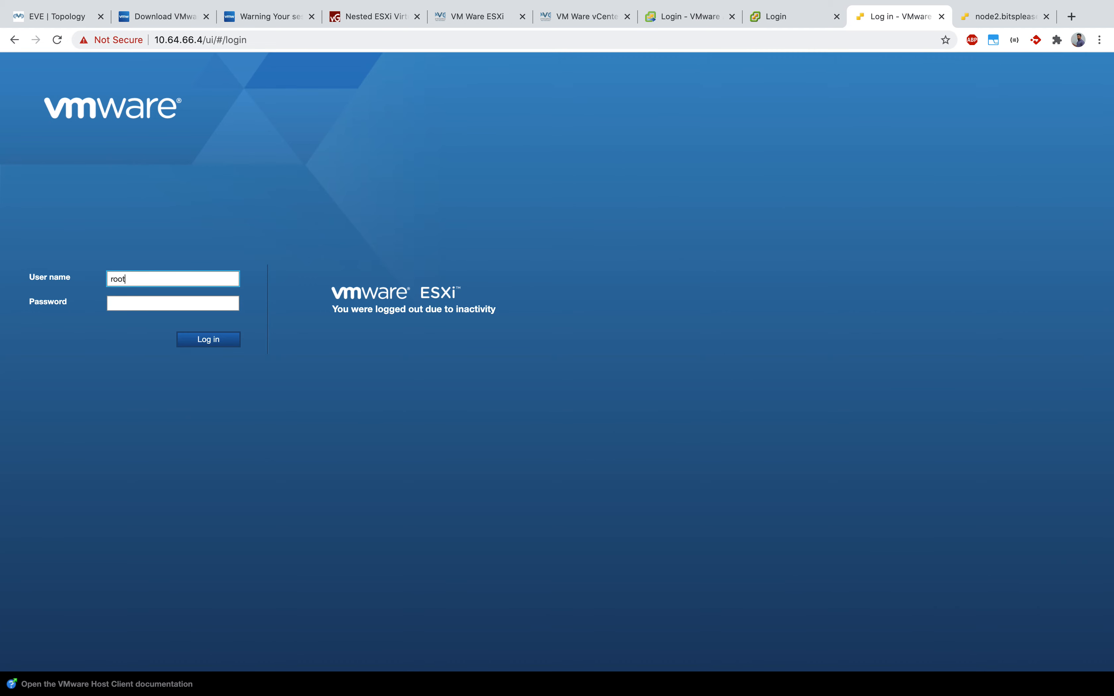
pyautogui.press('Tab')
pyautogui.write('••••••••••')
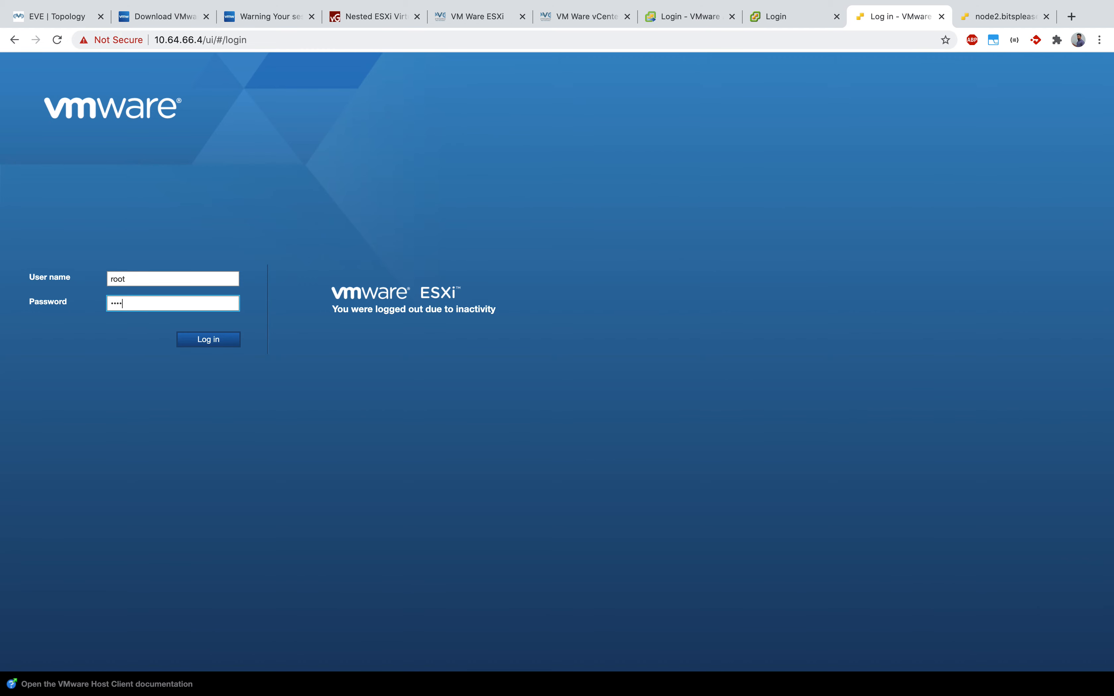
pyautogui.write('•')
pyautogui.press('Return')
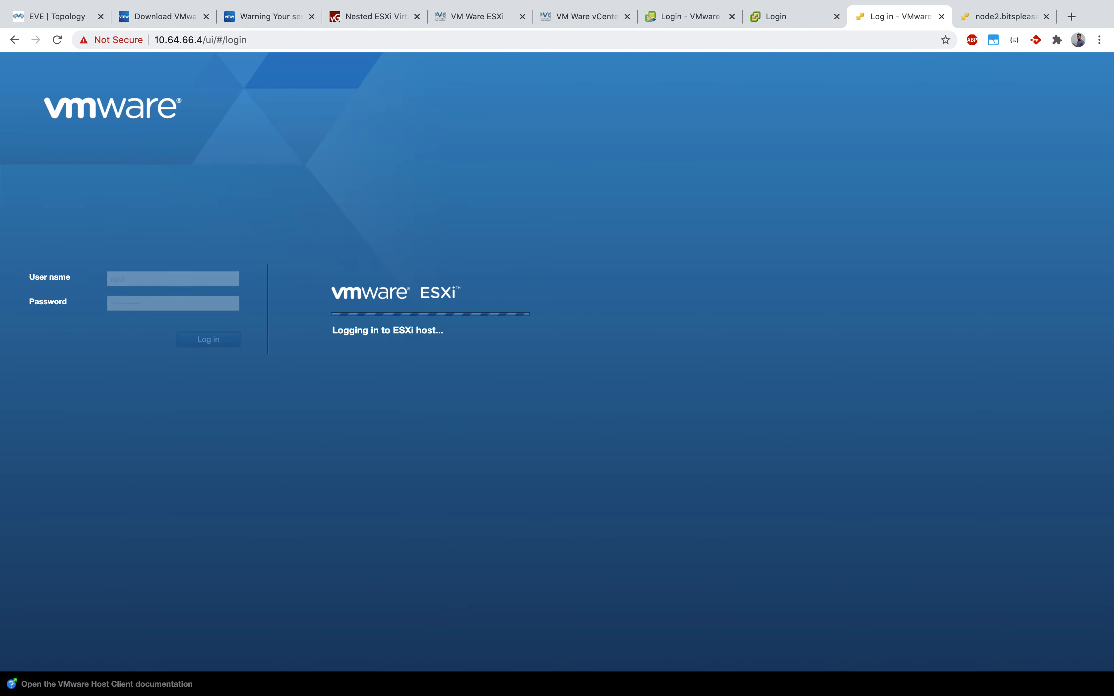
# Step: Retry the 10.64.66.4 login after clearing the rejected password and entering the correct one
pyautogui.click(994, 18)
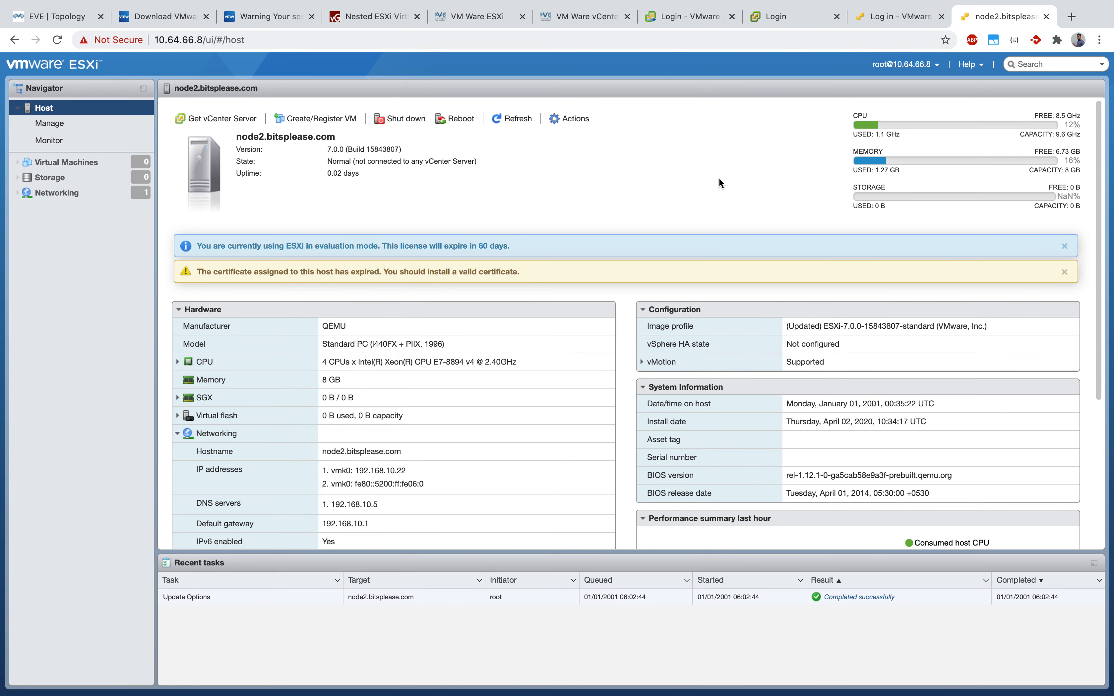
pyautogui.click(885, 7)
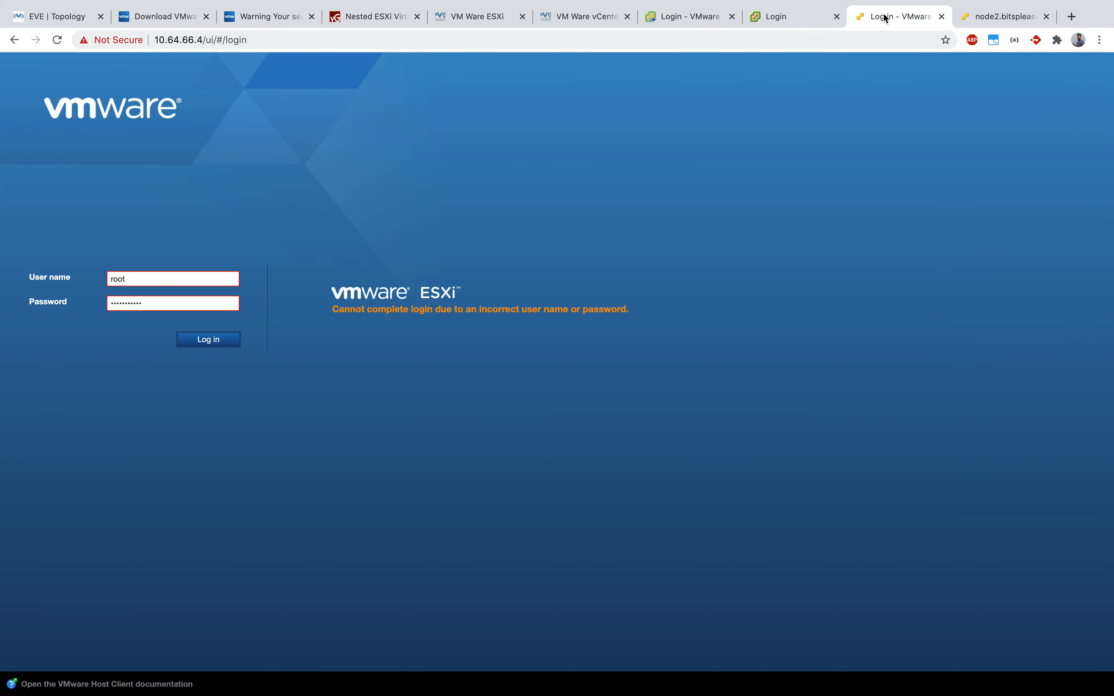
pyautogui.click(47, 305)
pyautogui.press('BackSpace')
pyautogui.write('••••••••••')
pyautogui.click(199, 340)
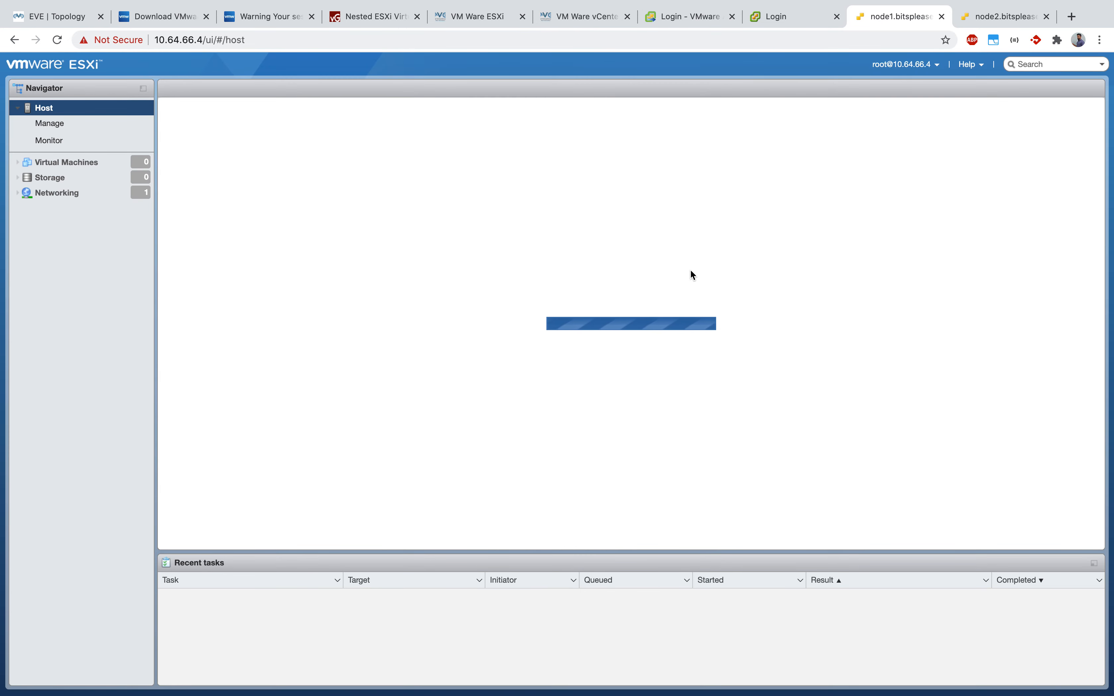
# Step: Return to the node2 host summary, briefly viewing the lab topology diagram
pyautogui.click(1004, 16)
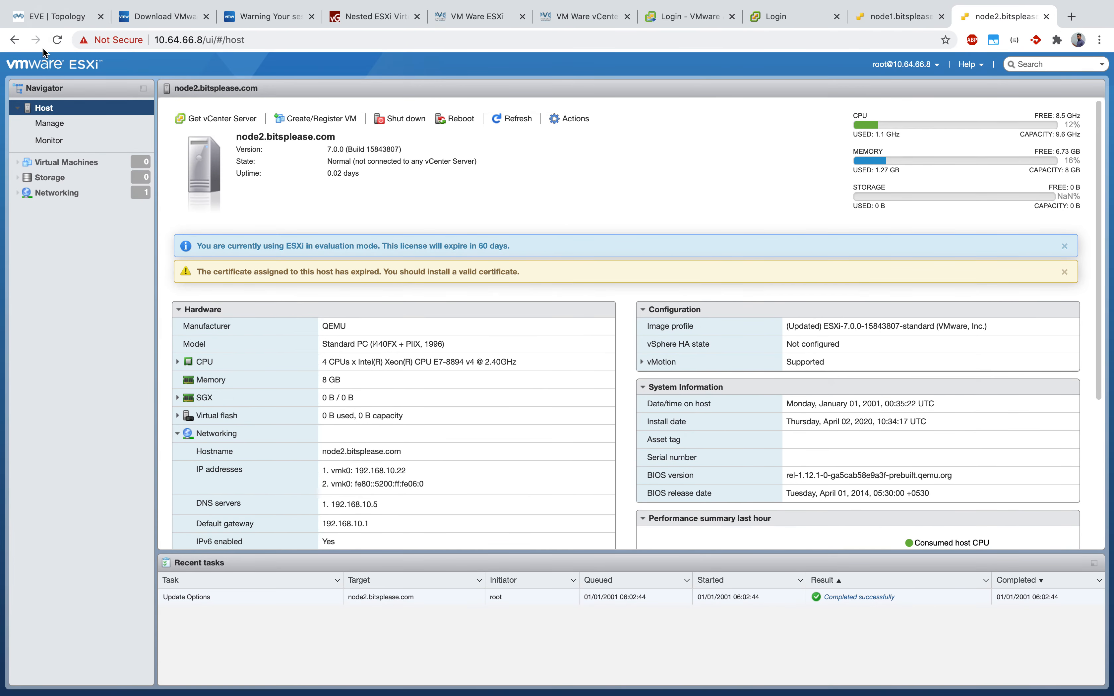
pyautogui.click(56, 16)
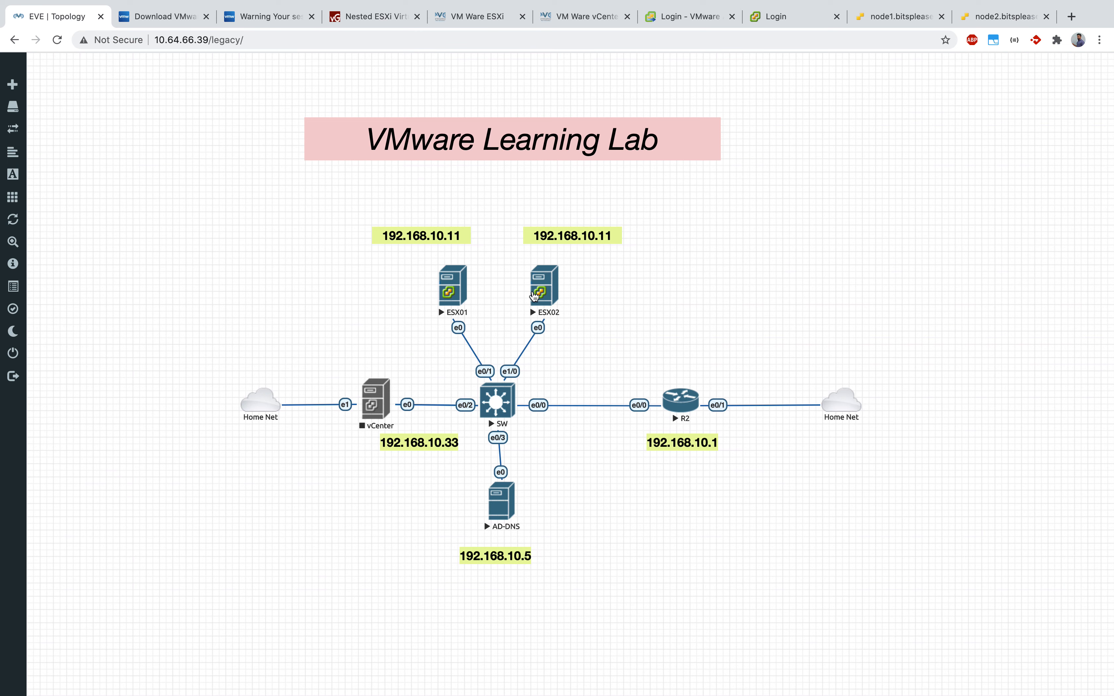
pyautogui.click(1011, 19)
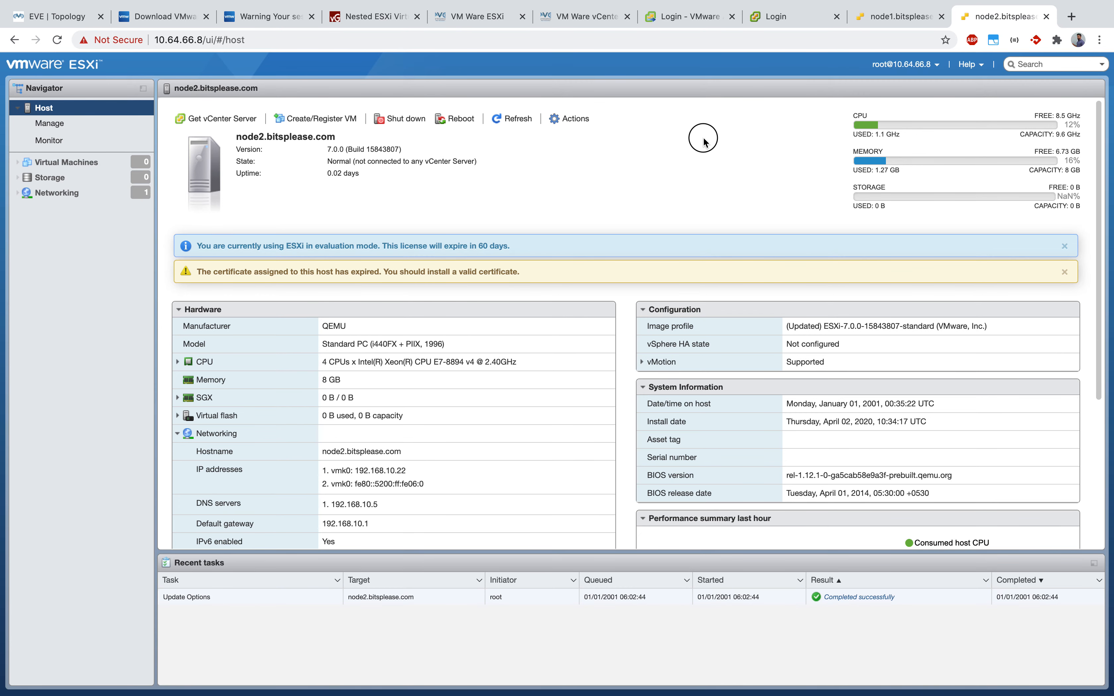
pyautogui.click(57, 126)
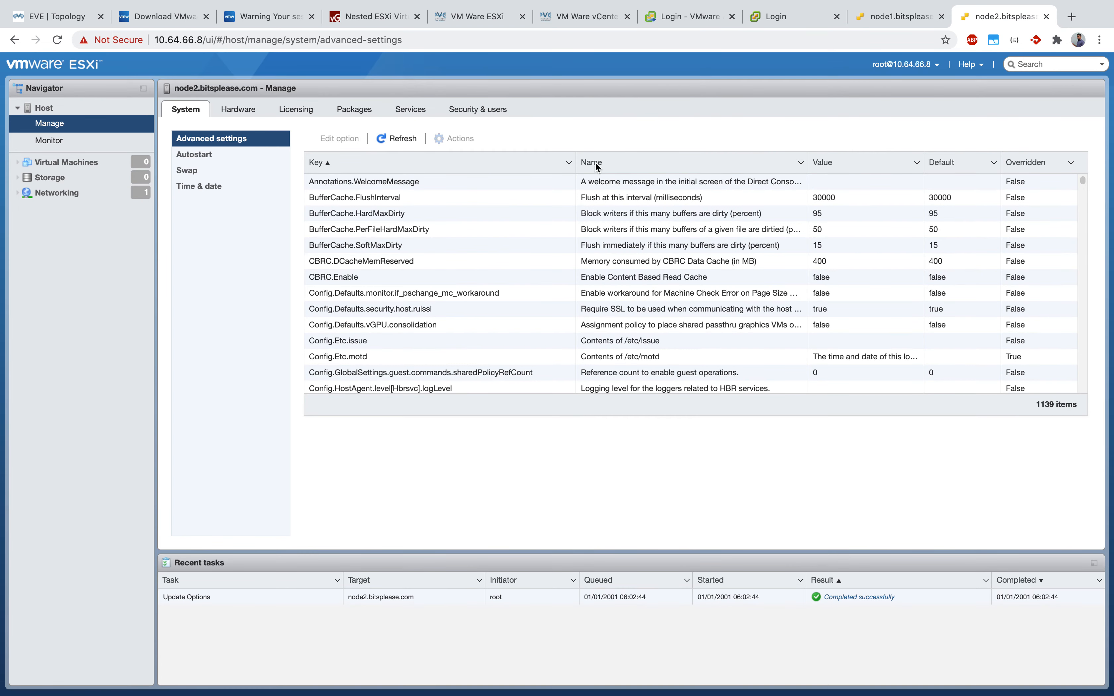
pyautogui.click(68, 108)
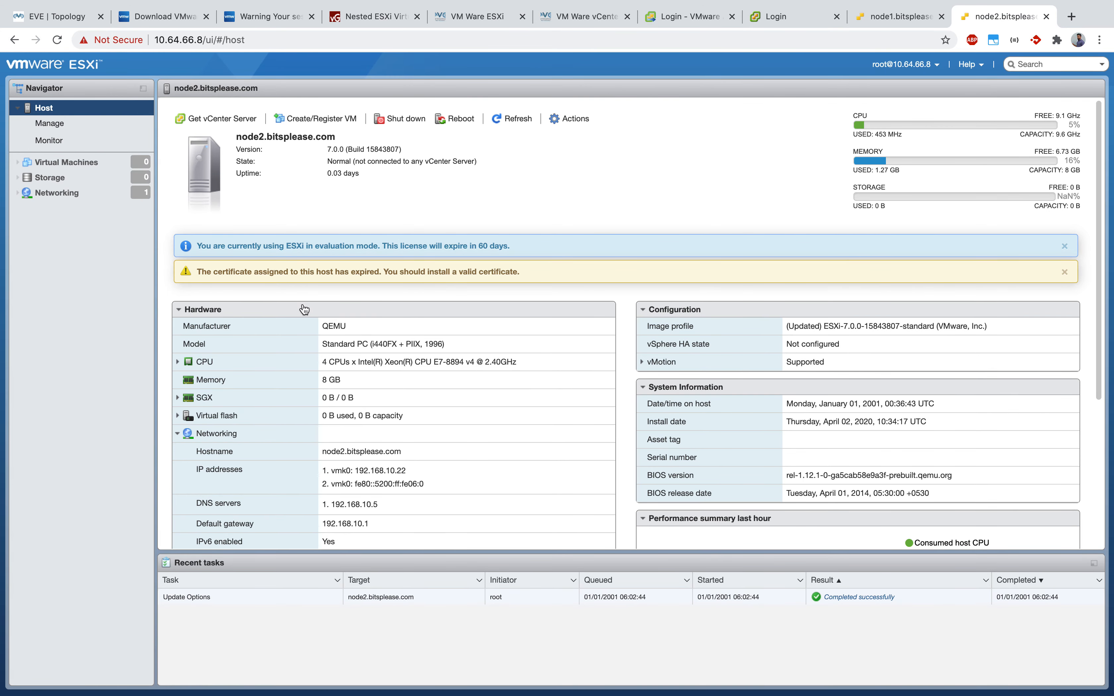
pyautogui.scroll(-5, 844, 346)
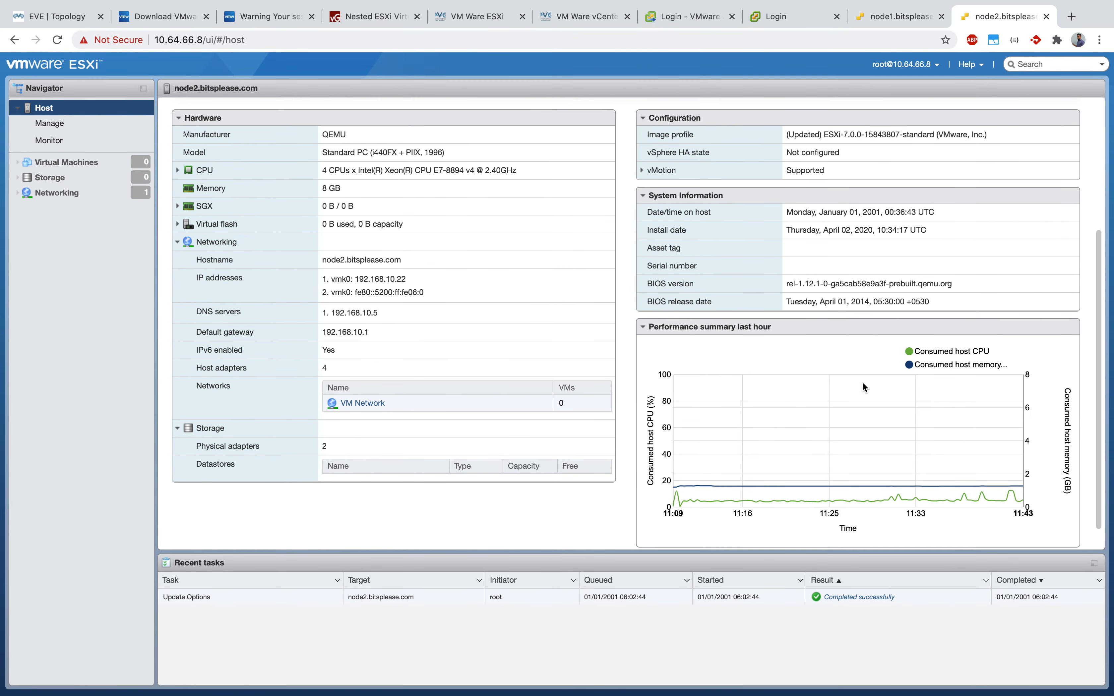
pyautogui.scroll(2, 417, 427)
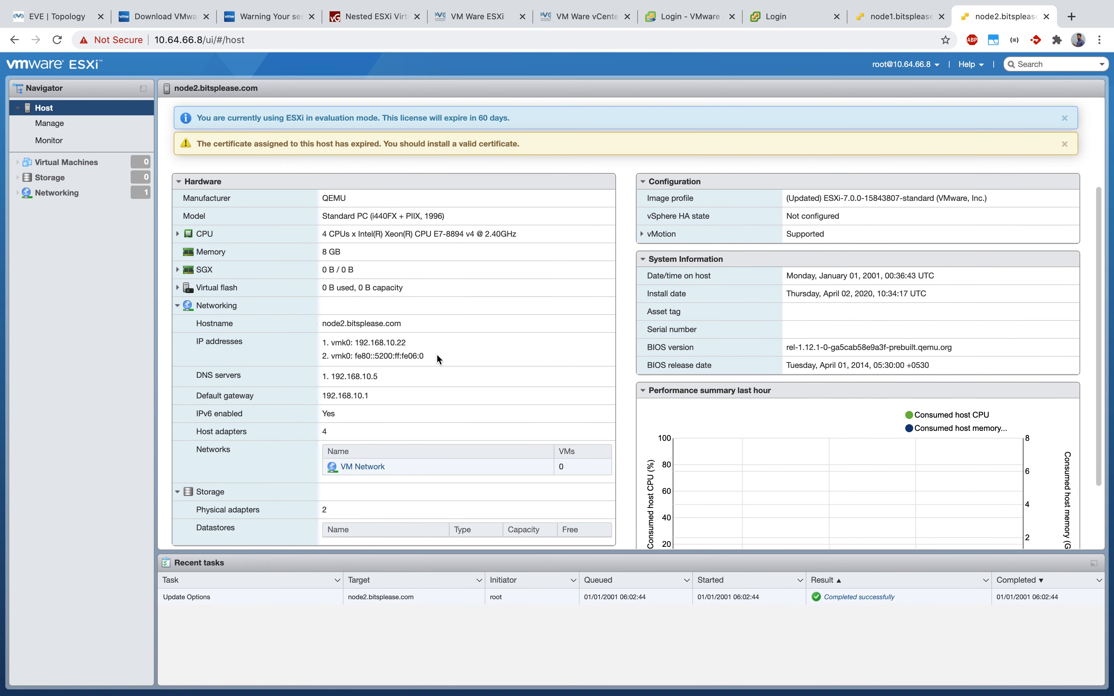
pyautogui.moveTo(408, 345); pyautogui.dragTo(329, 344)
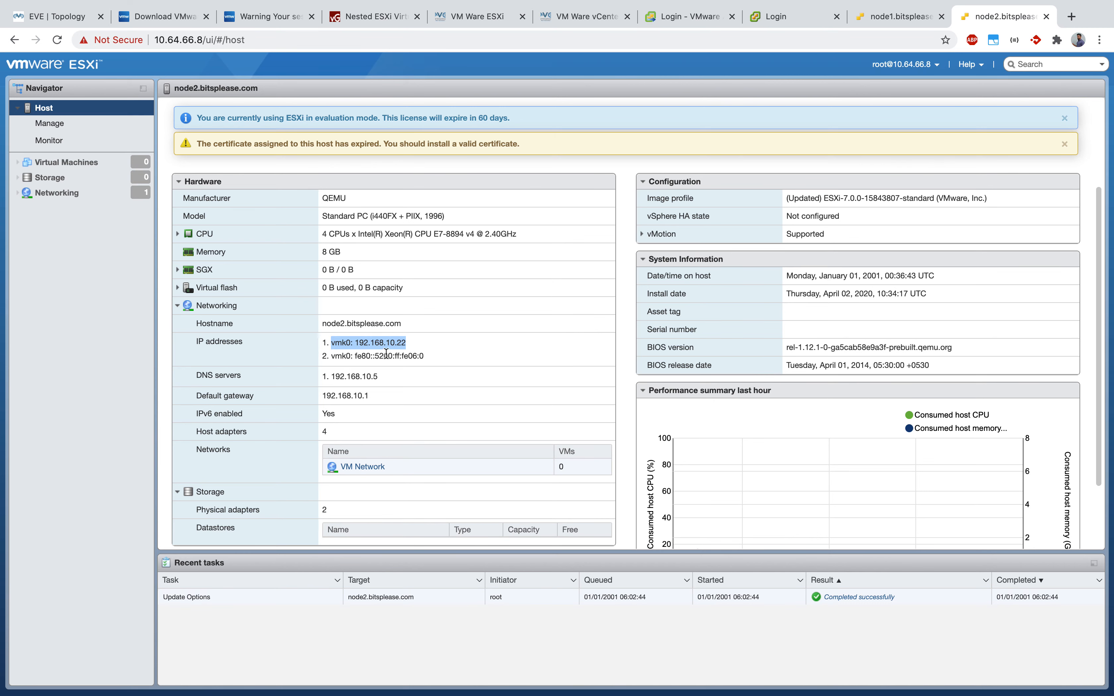
pyautogui.scroll(-1, 363, 353)
pyautogui.moveTo(409, 321)
pyautogui.mouseDown()
pyautogui.moveTo(328, 331)
pyautogui.moveTo(402, 342)
pyautogui.mouseUp()
pyautogui.scroll(-1, 465, 350)
pyautogui.click(327, 346)
pyautogui.scroll(-2, 449, 338)
pyautogui.scroll(-5, 449, 343)
pyautogui.scroll(5, 452, 406)
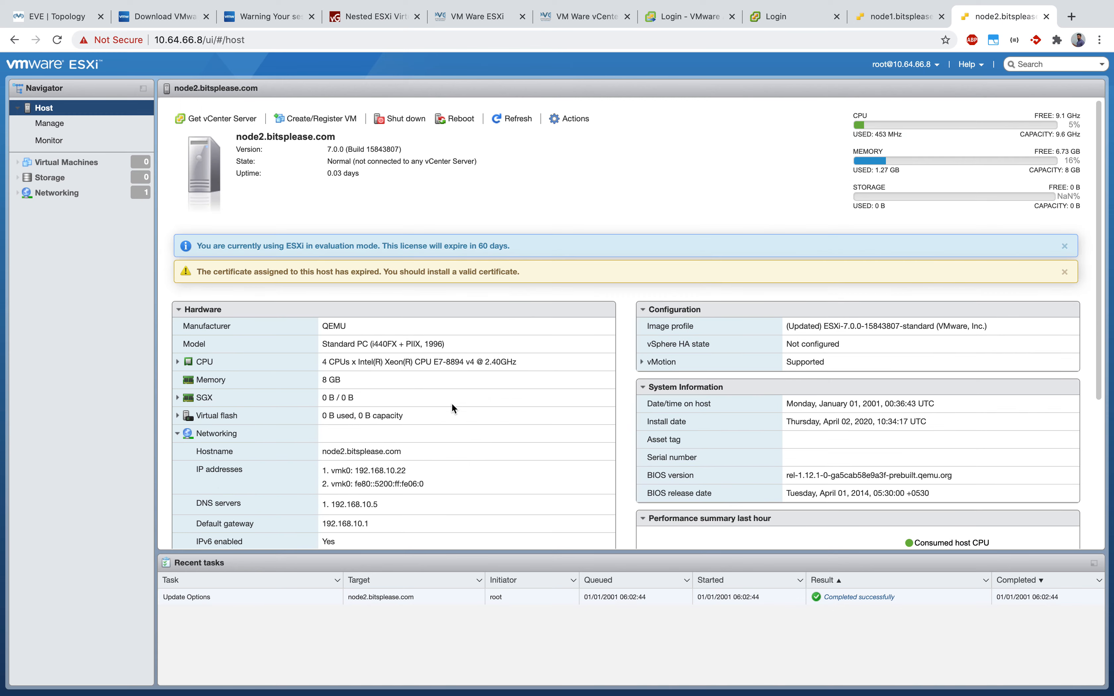
pyautogui.moveTo(516, 246); pyautogui.dragTo(200, 244)
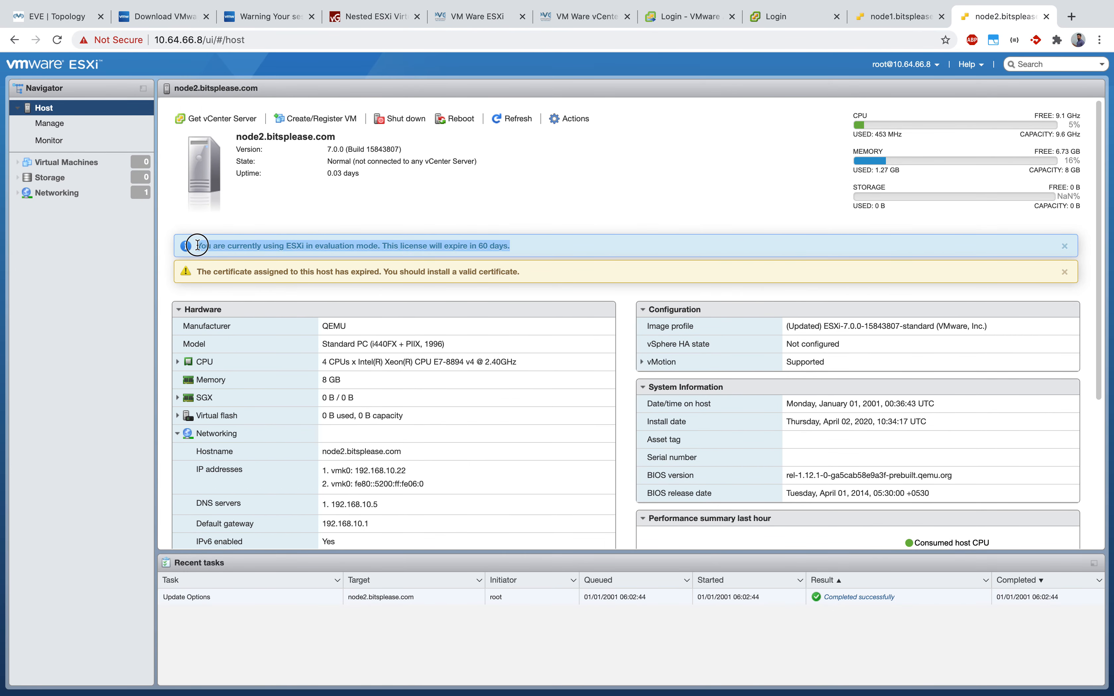
pyautogui.click(215, 244)
pyautogui.moveTo(354, 250); pyautogui.dragTo(567, 247)
pyautogui.click(563, 212)
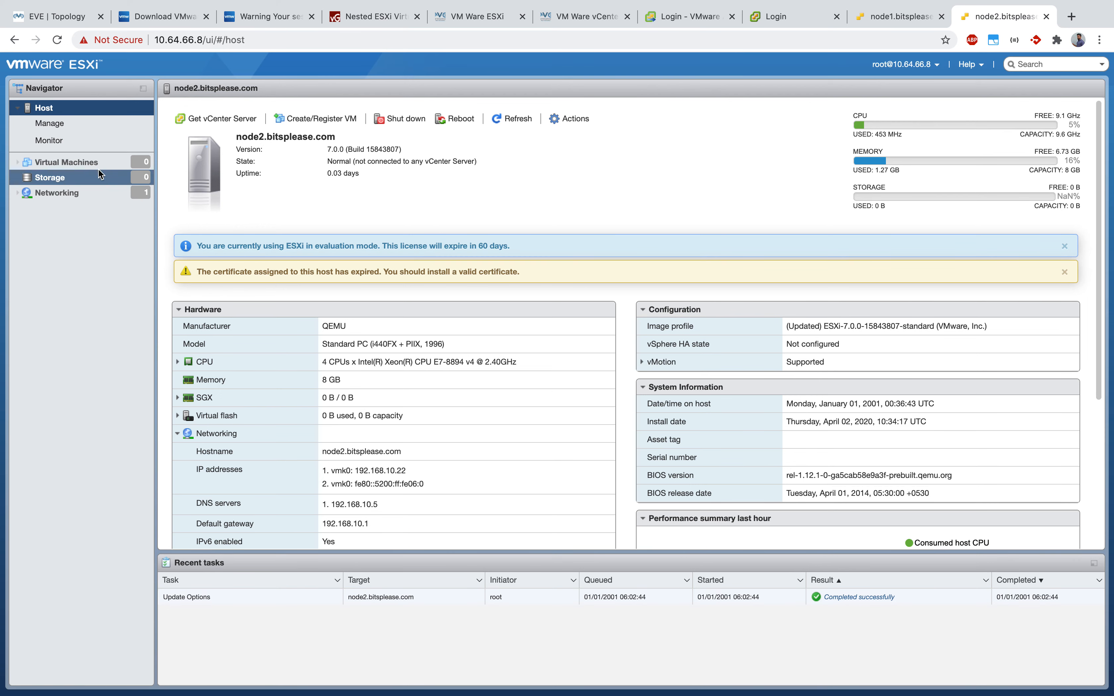
# Step: Review the host's port groups and VMkernel NICs under Networking
pyautogui.click(81, 198)
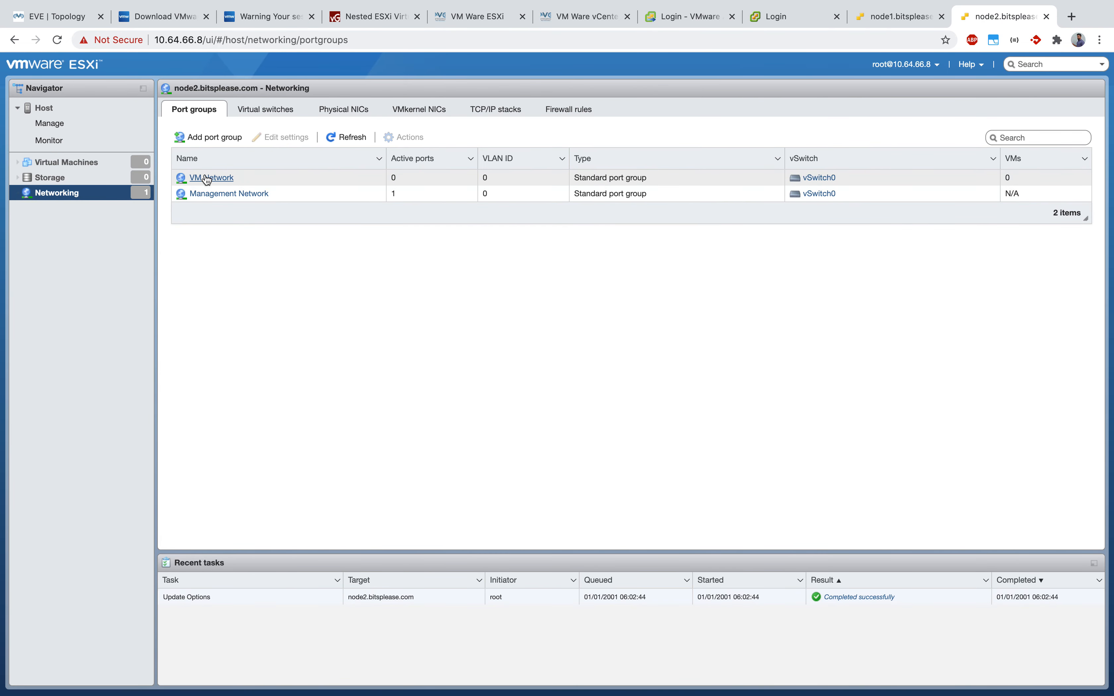
pyautogui.click(520, 310)
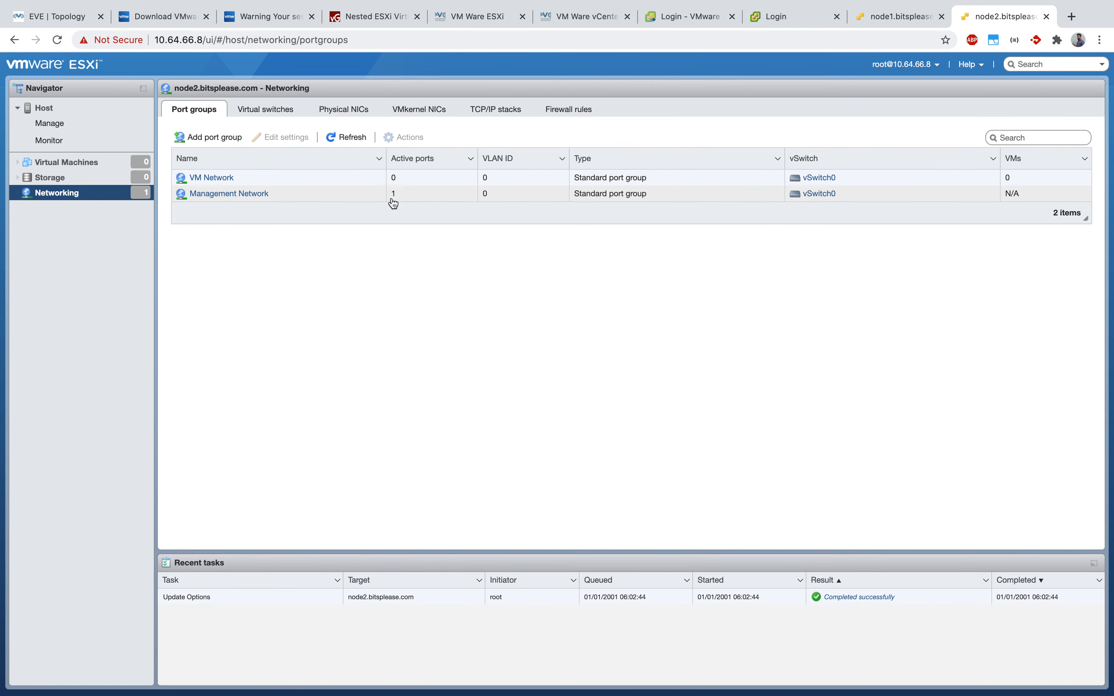
pyautogui.click(499, 281)
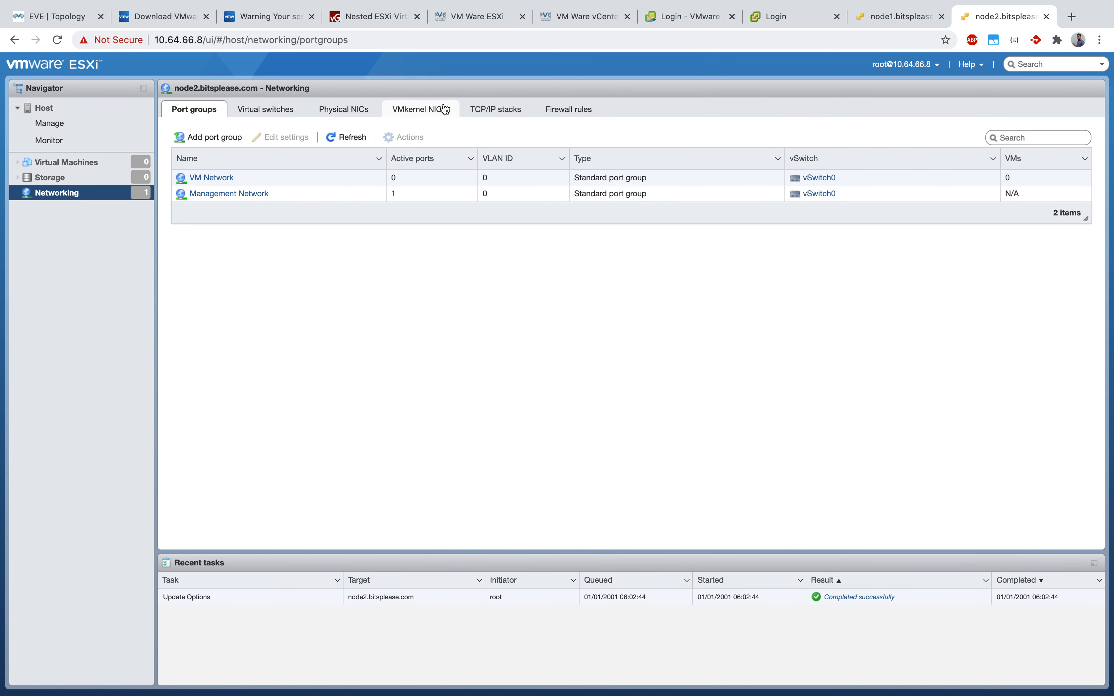
pyautogui.click(415, 111)
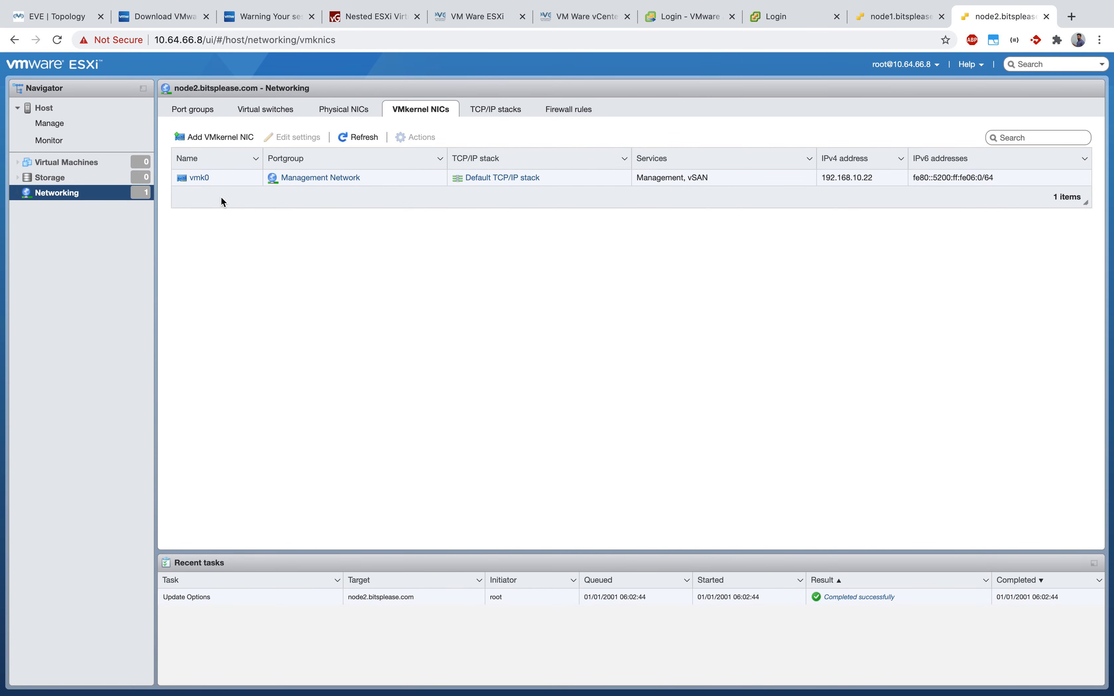
# Step: Check the host services list under Manage, then go to the System settings
pyautogui.click(49, 123)
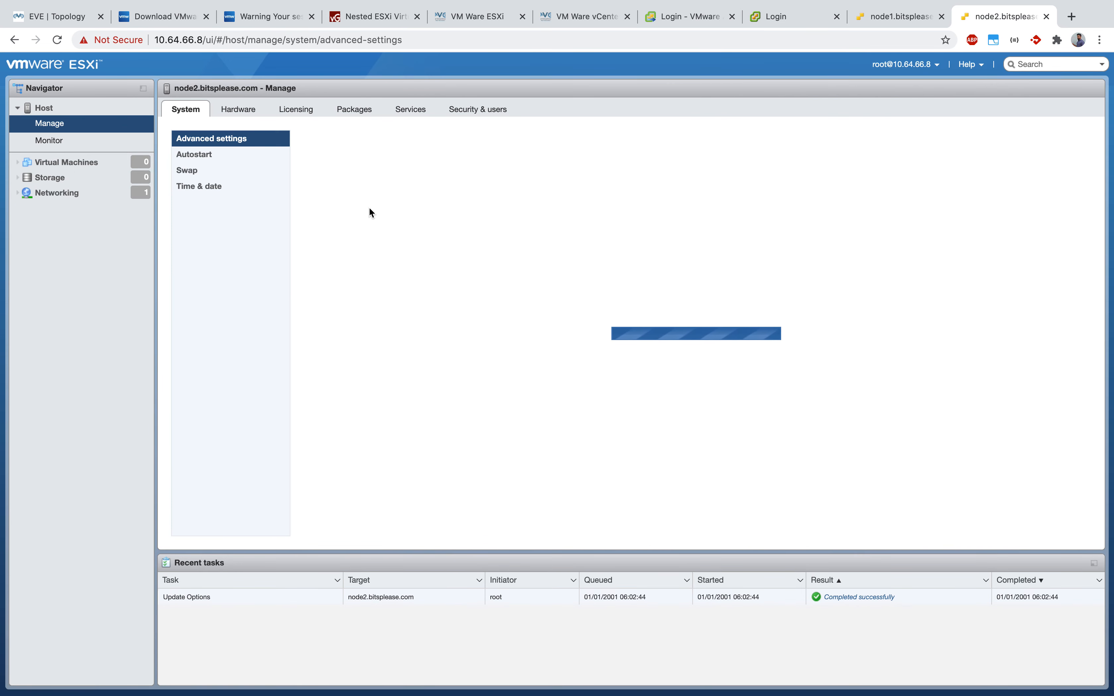
pyautogui.click(420, 108)
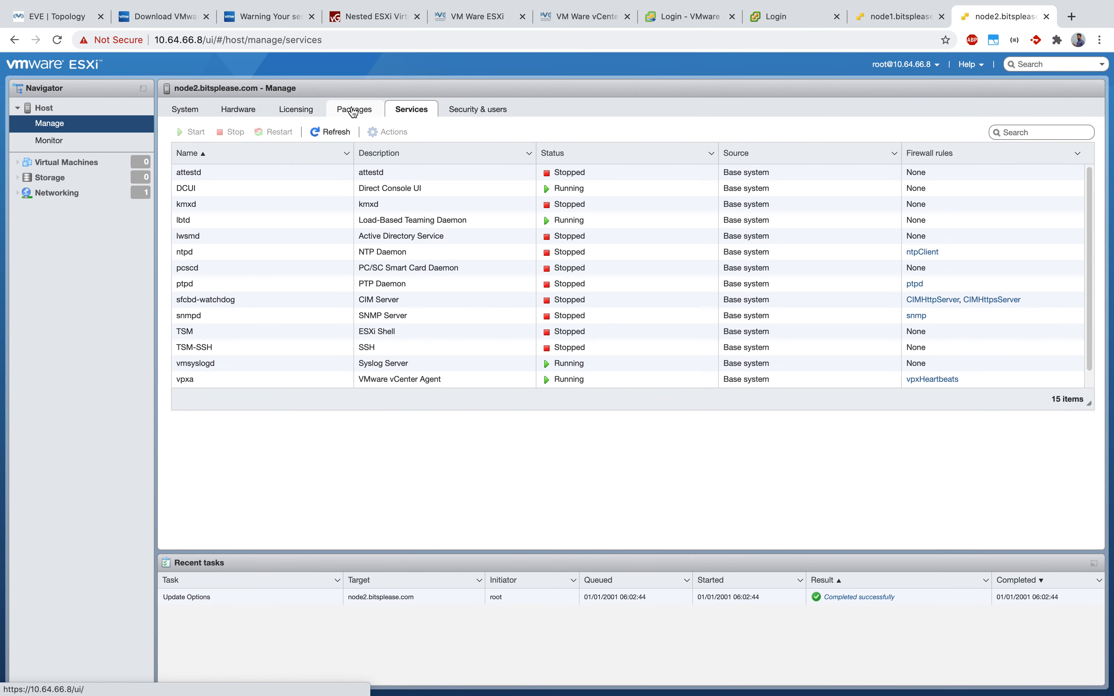
pyautogui.click(181, 111)
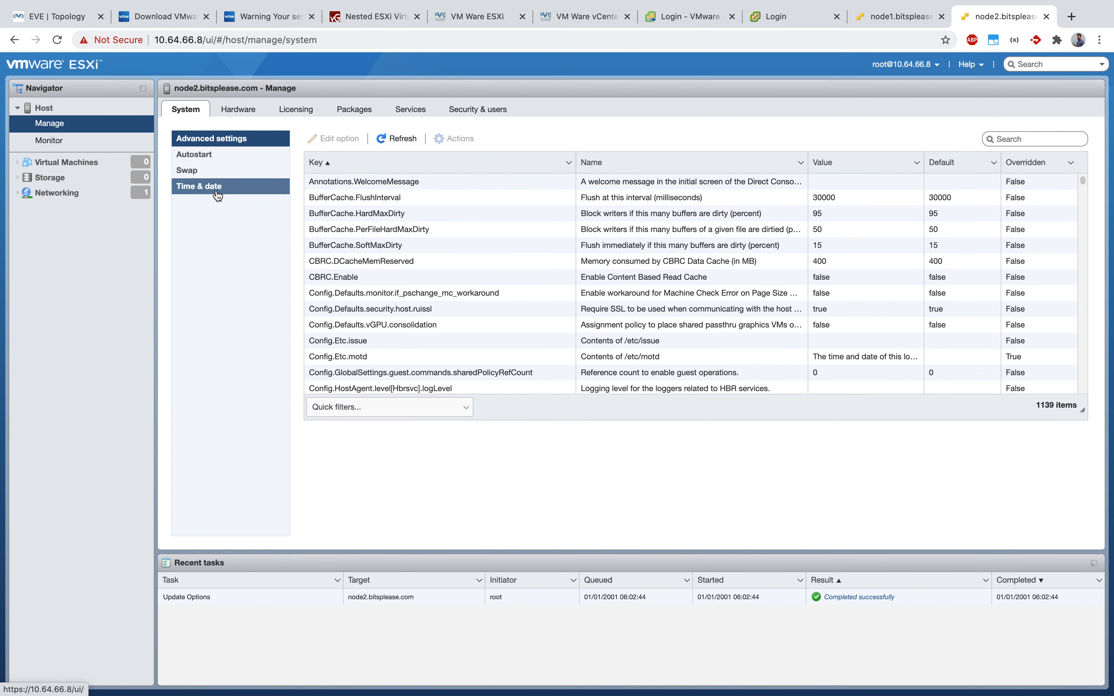
# Step: Show the host's Time & date settings, where the NTP service reads Stopped
pyautogui.click(206, 186)
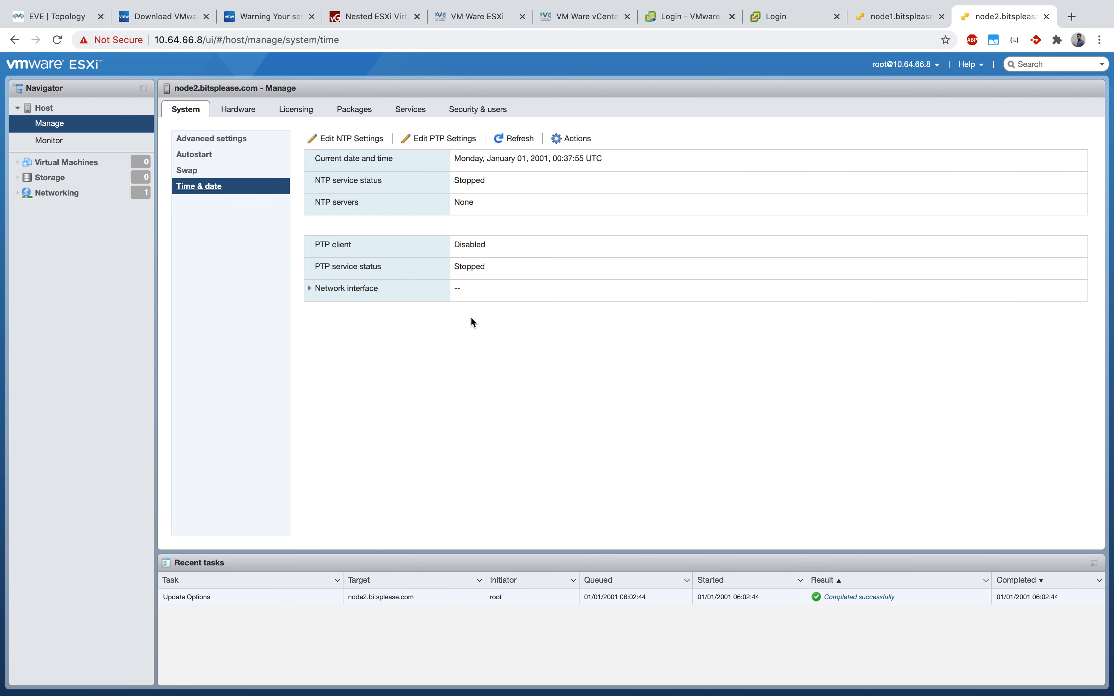
pyautogui.moveTo(484, 188); pyautogui.dragTo(449, 181)
pyautogui.click(531, 350)
# Step: Switch the host to NTP server 192.168.10.1 with a start-and-stop-with-host policy, and save
pyautogui.click(335, 137)
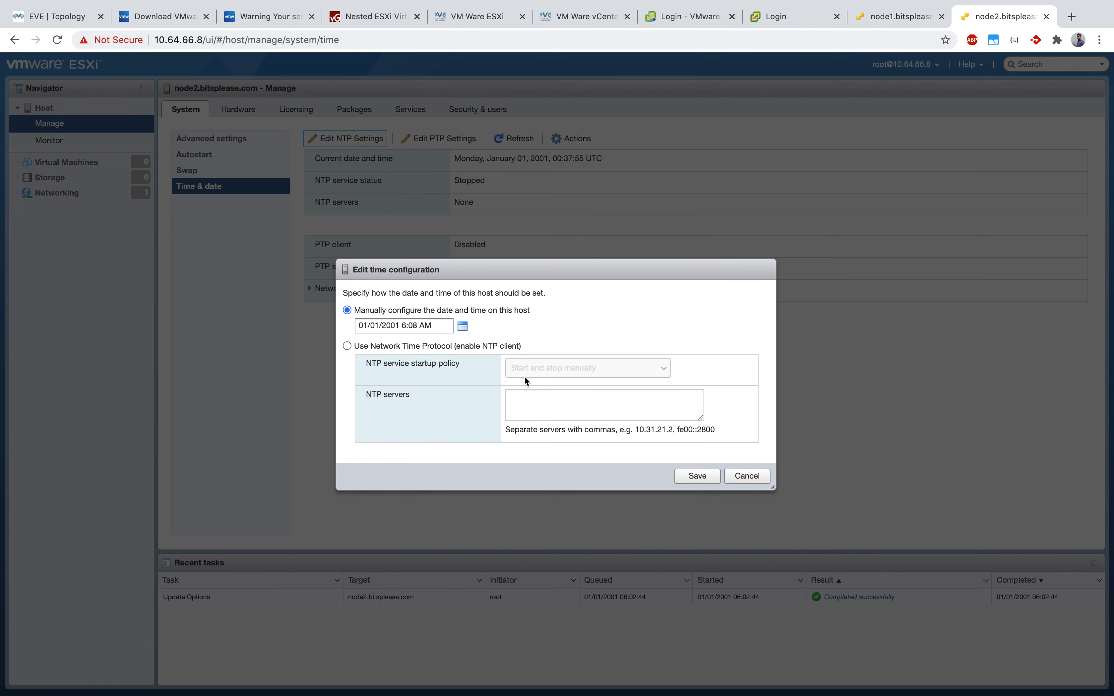
pyautogui.click(347, 347)
pyautogui.click(597, 372)
pyautogui.click(614, 364)
pyautogui.click(652, 407)
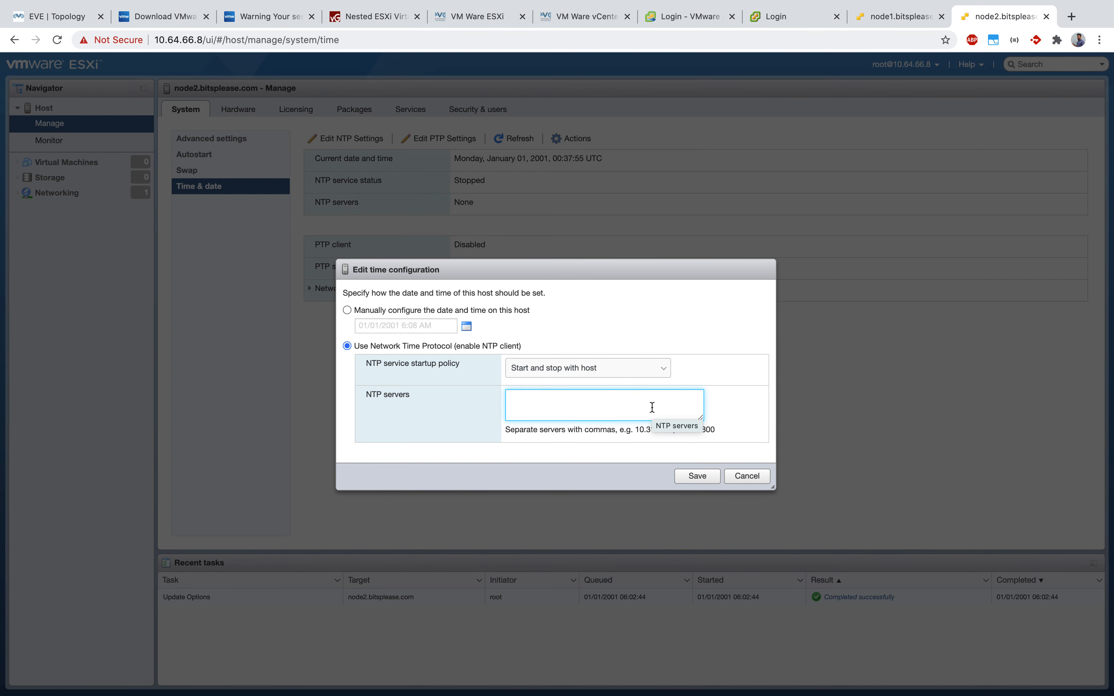
pyautogui.write('192.1')
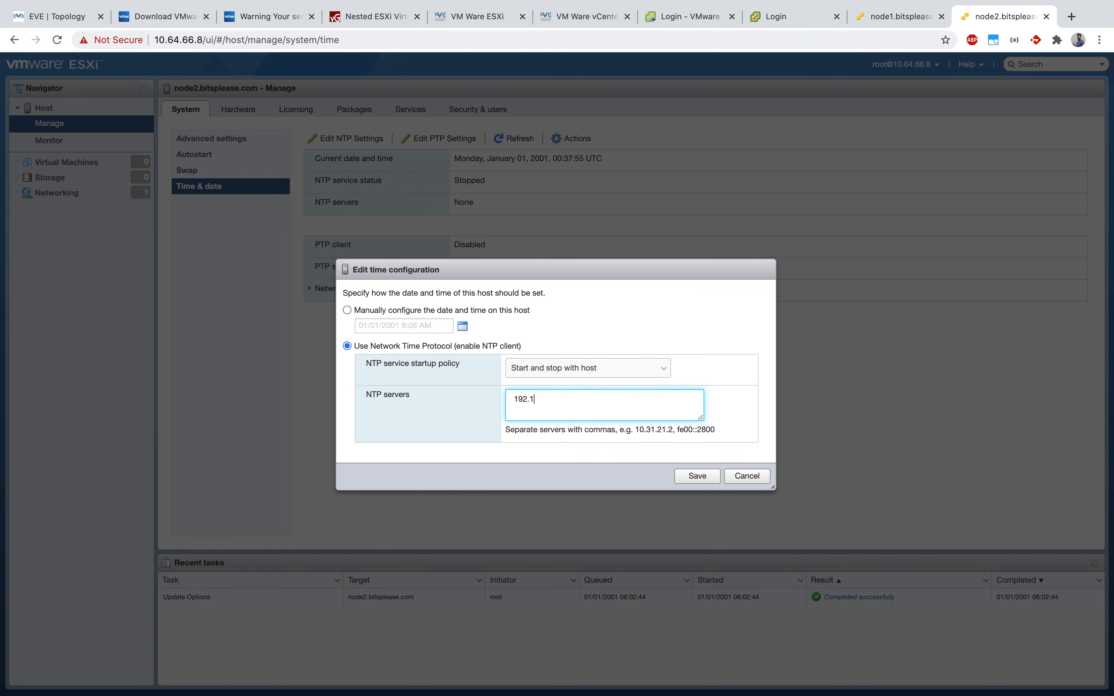
pyautogui.write('68.10.12')
pyautogui.press('BackSpace')
pyautogui.click(579, 398)
pyautogui.moveTo(579, 399); pyautogui.dragTo(456, 390)
pyautogui.click(538, 402)
pyautogui.click(567, 472)
pyautogui.moveTo(574, 399); pyautogui.dragTo(485, 392)
pyautogui.click(578, 469)
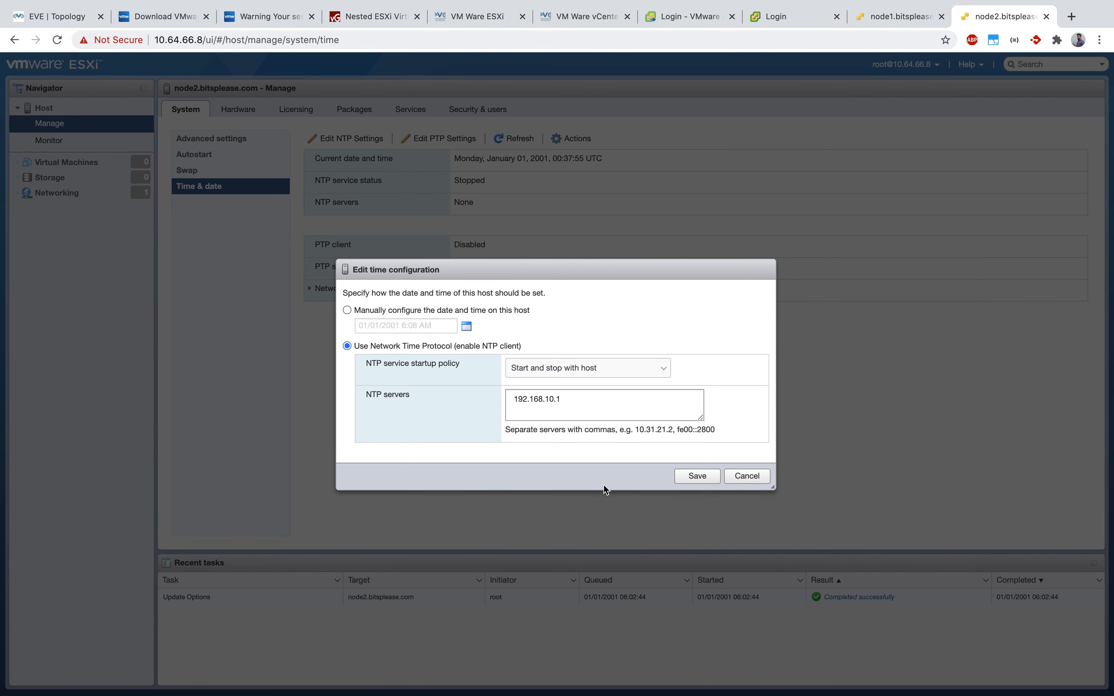
pyautogui.click(697, 477)
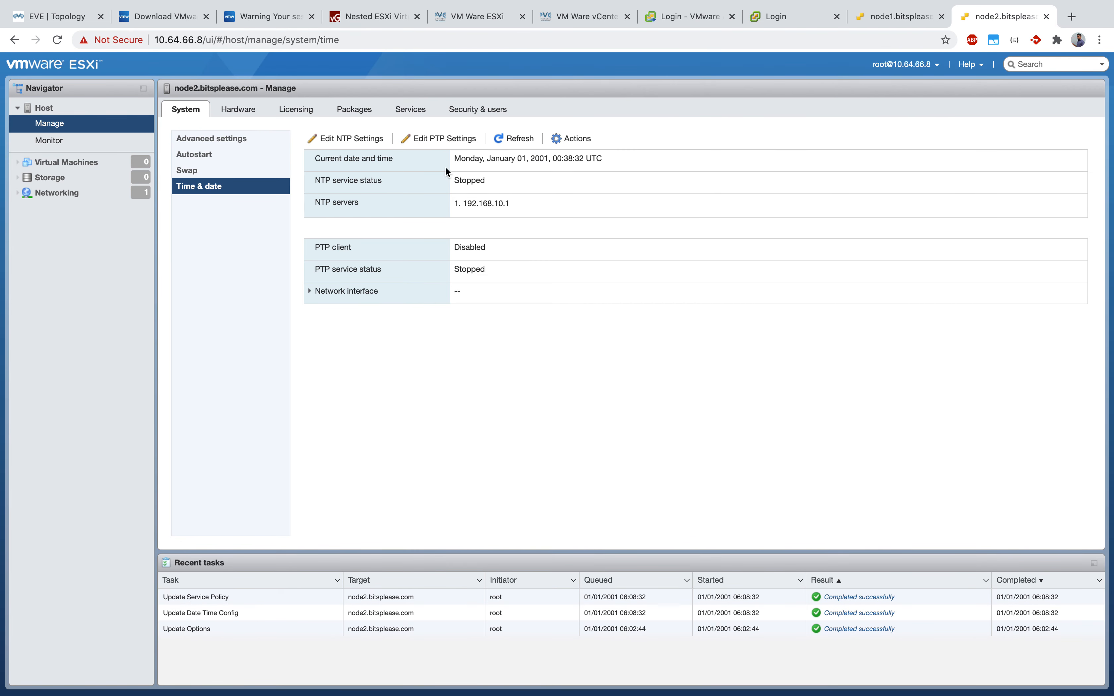
# Step: Confirm NTP still shows Stopped, then go to the host Services list
pyautogui.moveTo(524, 211); pyautogui.dragTo(447, 184)
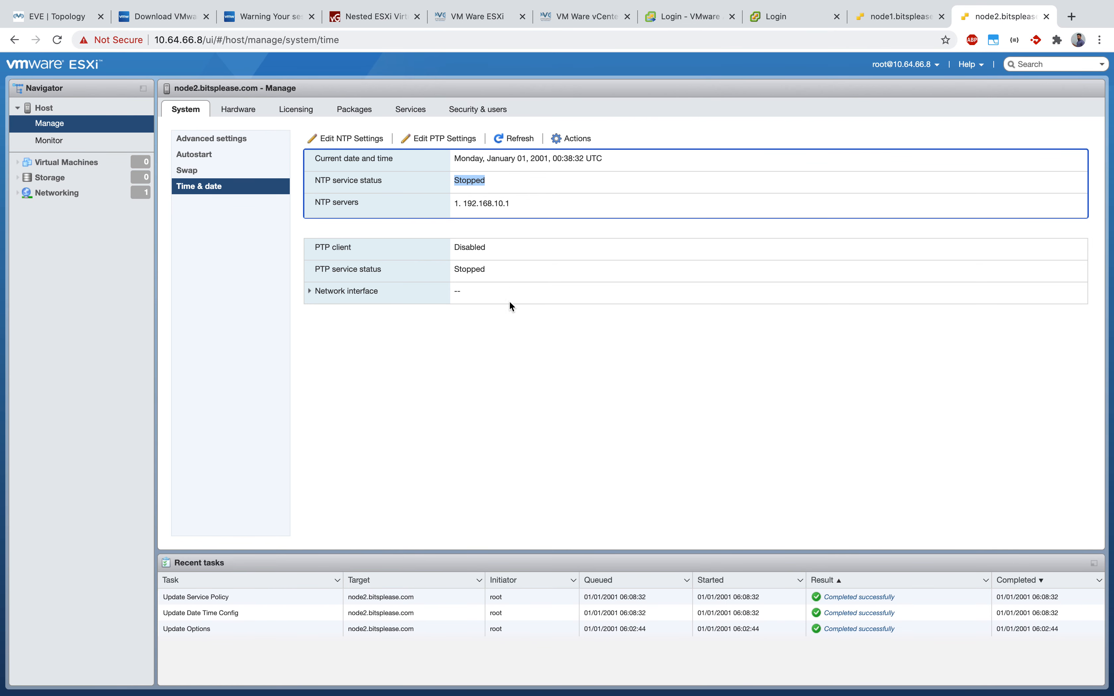
pyautogui.click(506, 241)
pyautogui.click(585, 358)
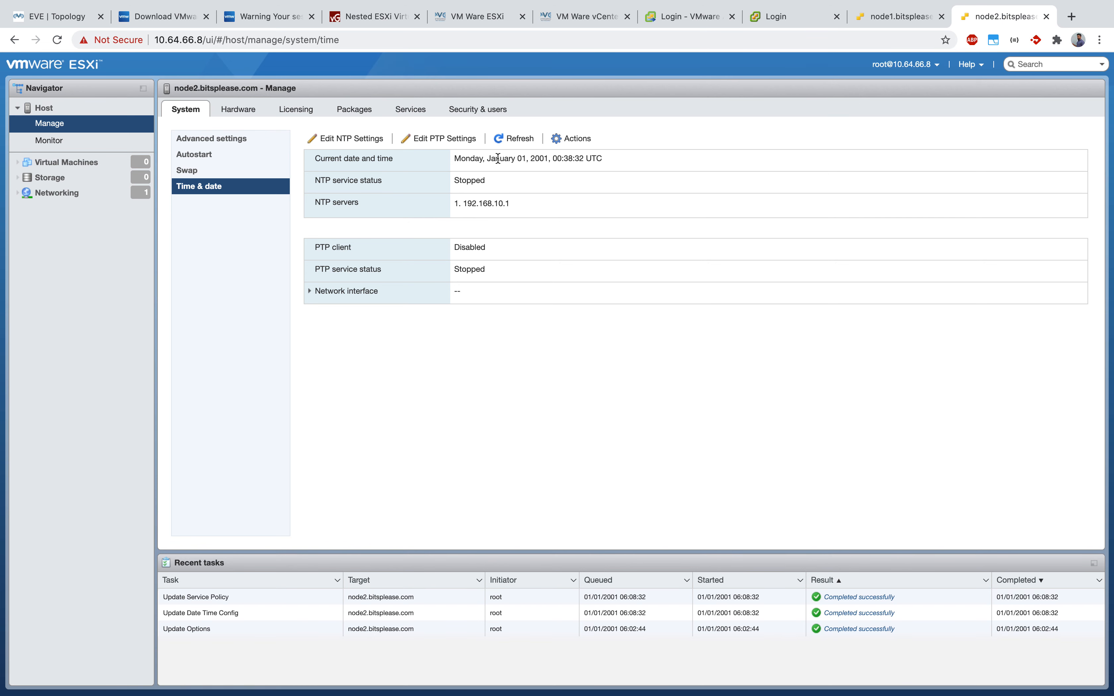
pyautogui.click(417, 113)
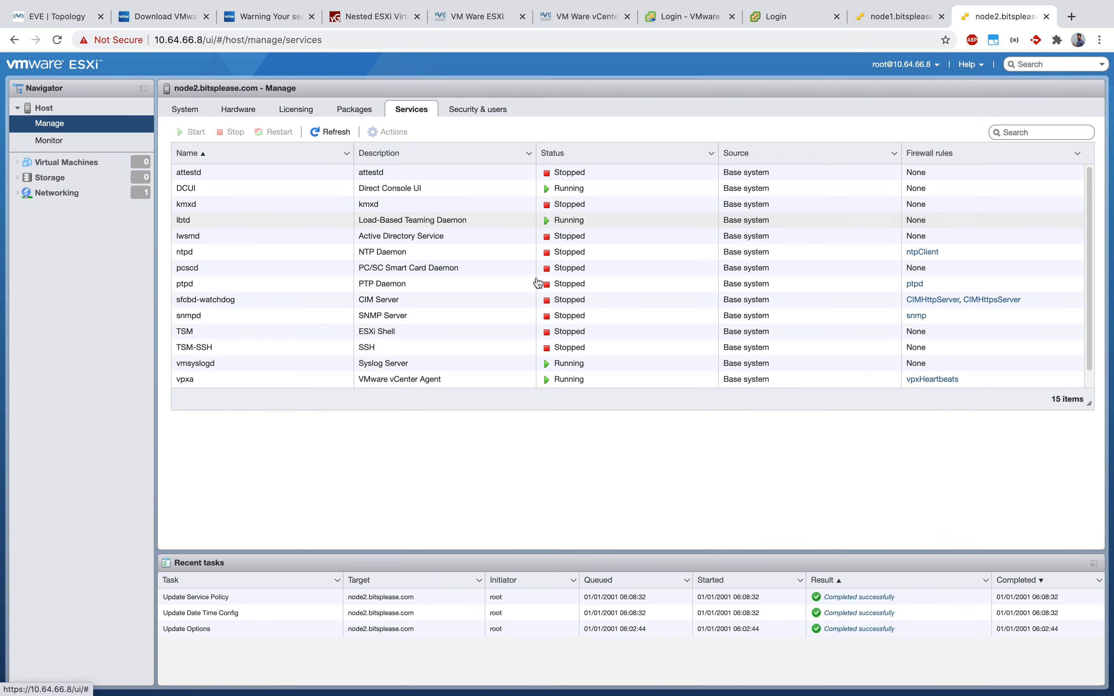
# Step: Start the ntpd NTP Daemon service and refresh the Services list
pyautogui.click(226, 258)
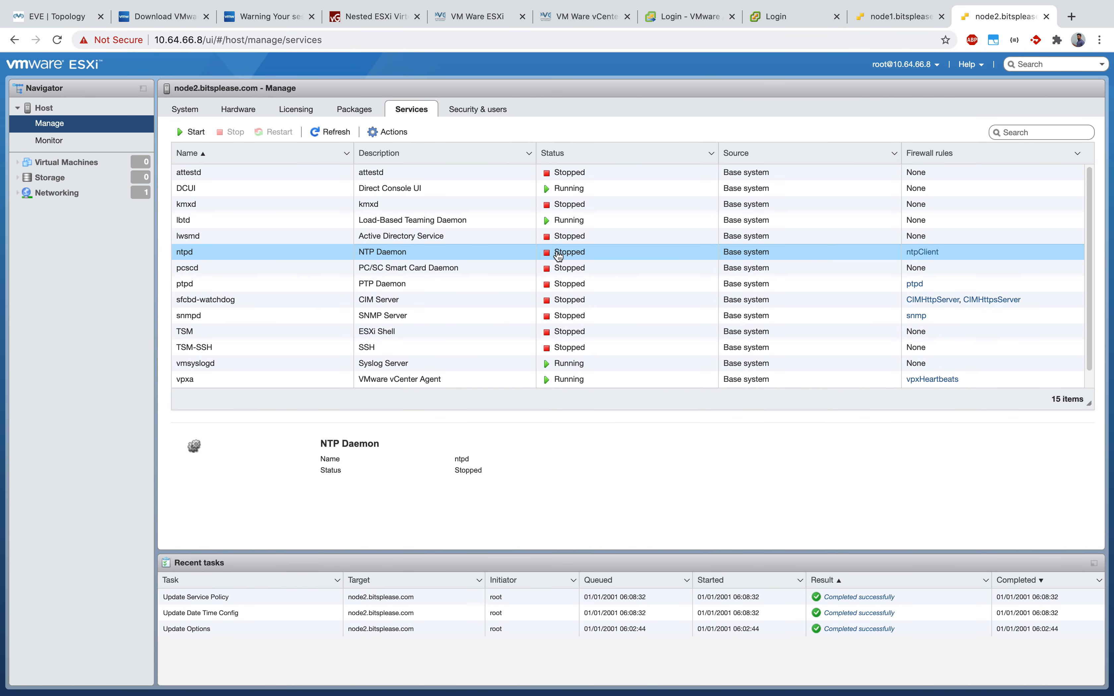
pyautogui.click(195, 133)
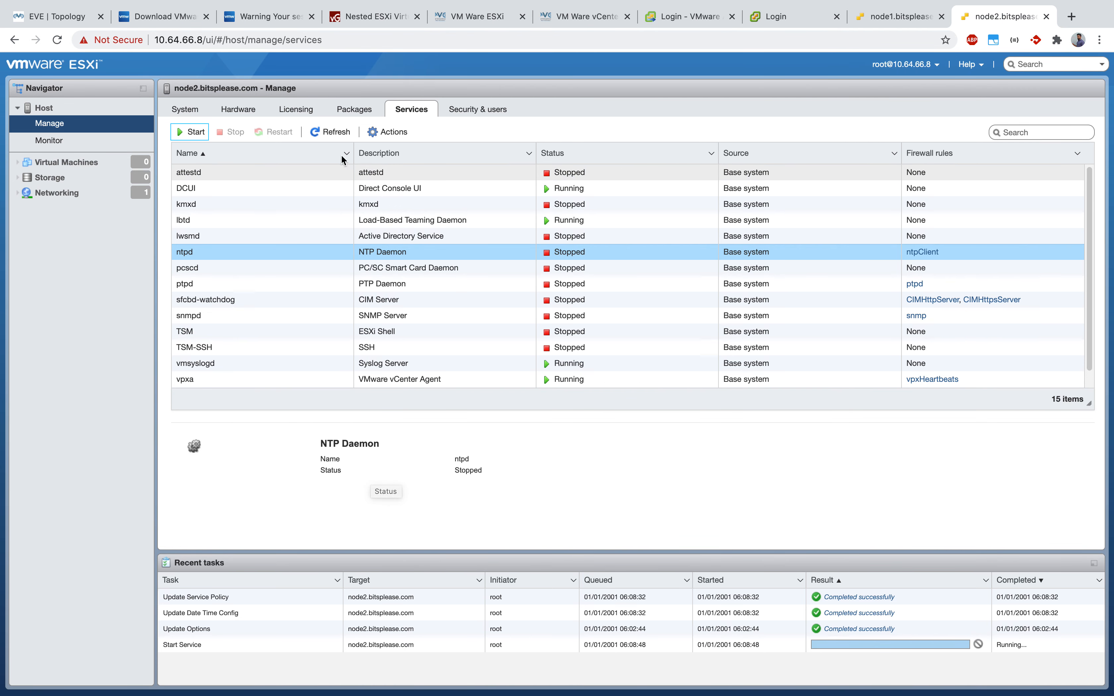
pyautogui.click(330, 132)
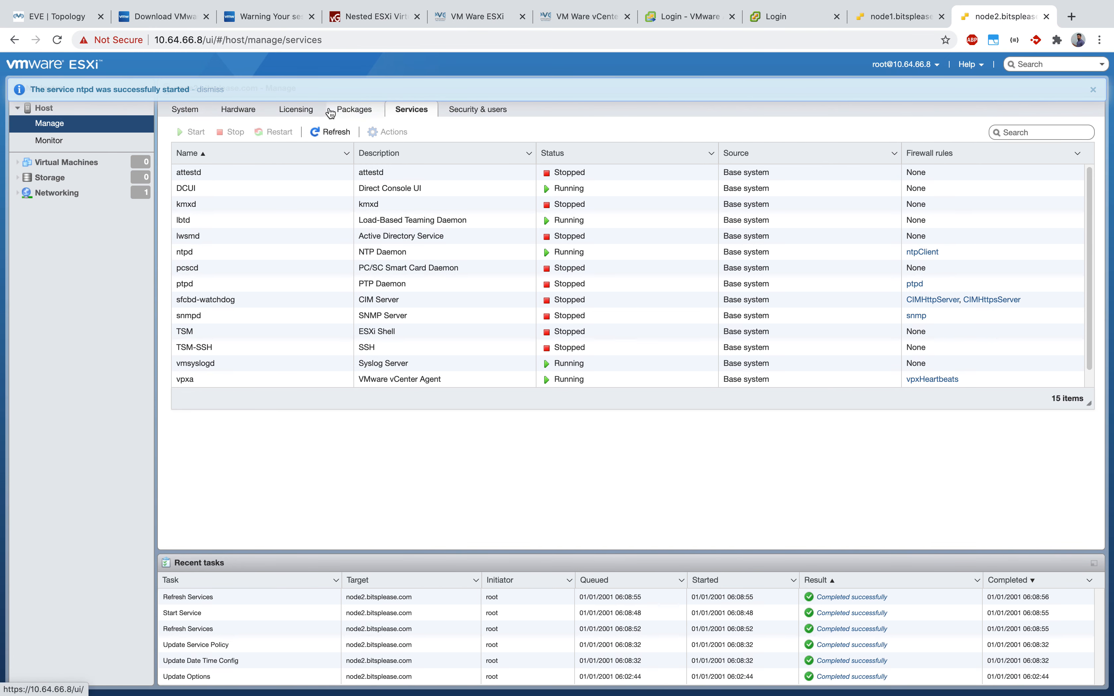
# Step: Refresh Time & date to confirm the NTP service now reads Running
pyautogui.click(190, 112)
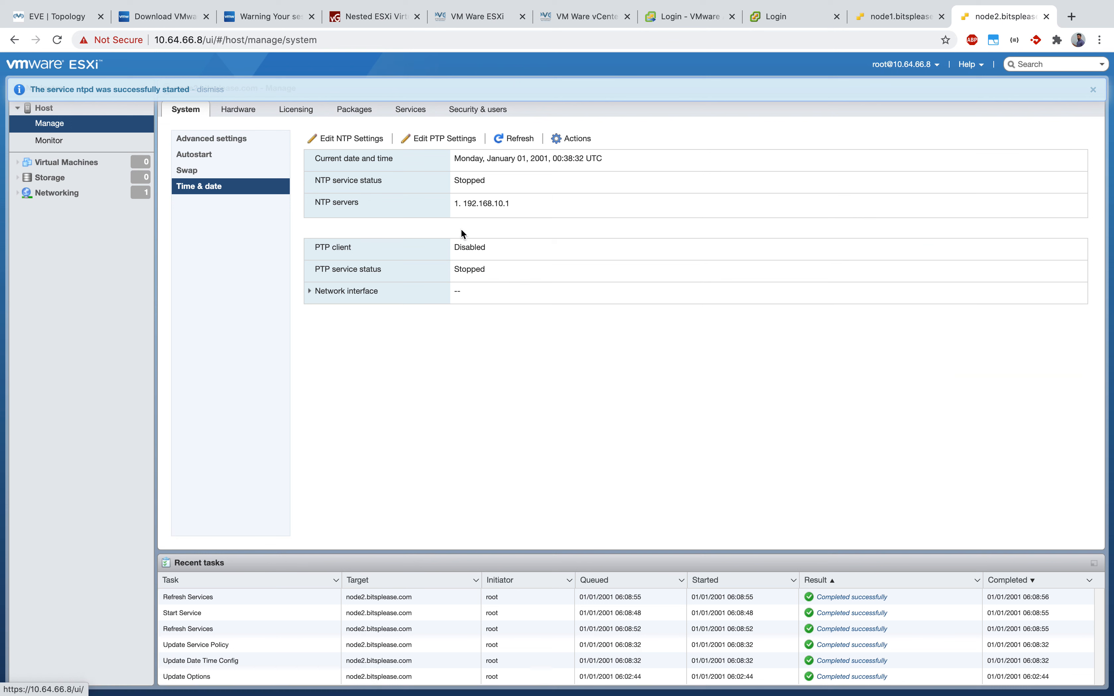
pyautogui.click(515, 138)
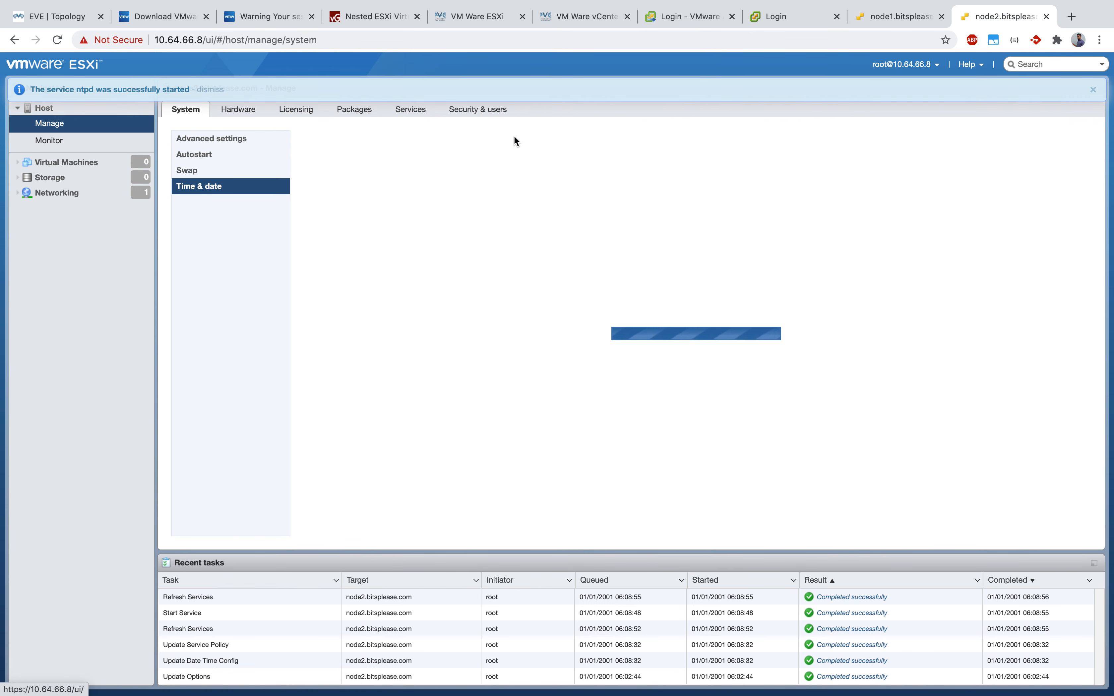
pyautogui.moveTo(485, 180); pyautogui.dragTo(446, 176)
pyautogui.click(597, 355)
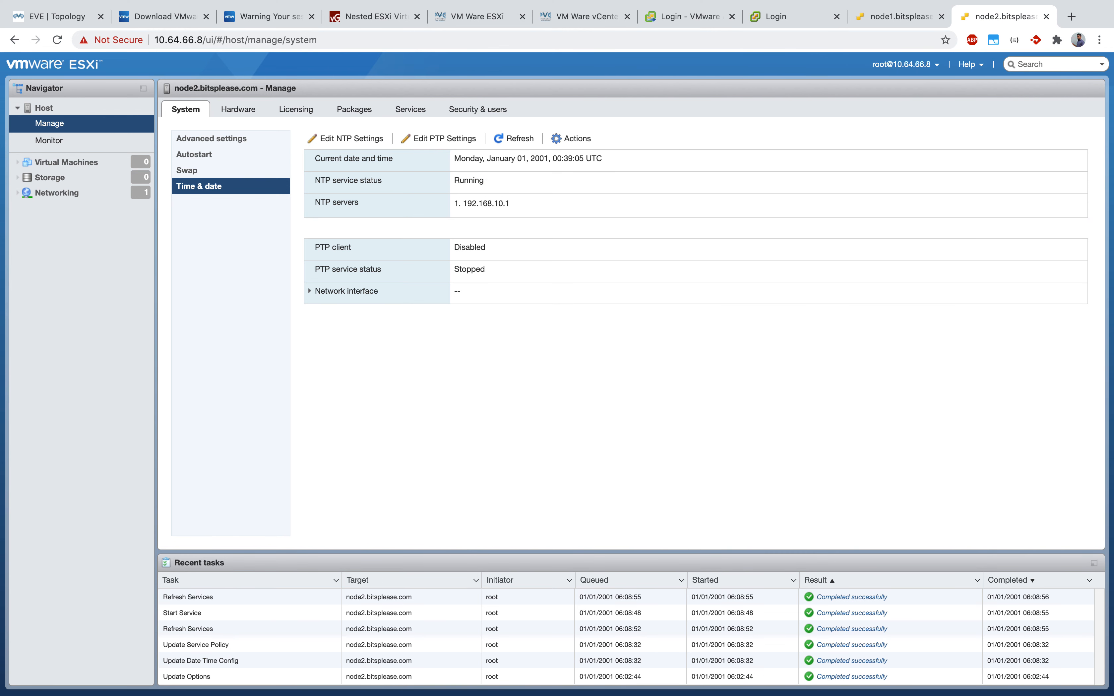
pyautogui.press('super+Tab')
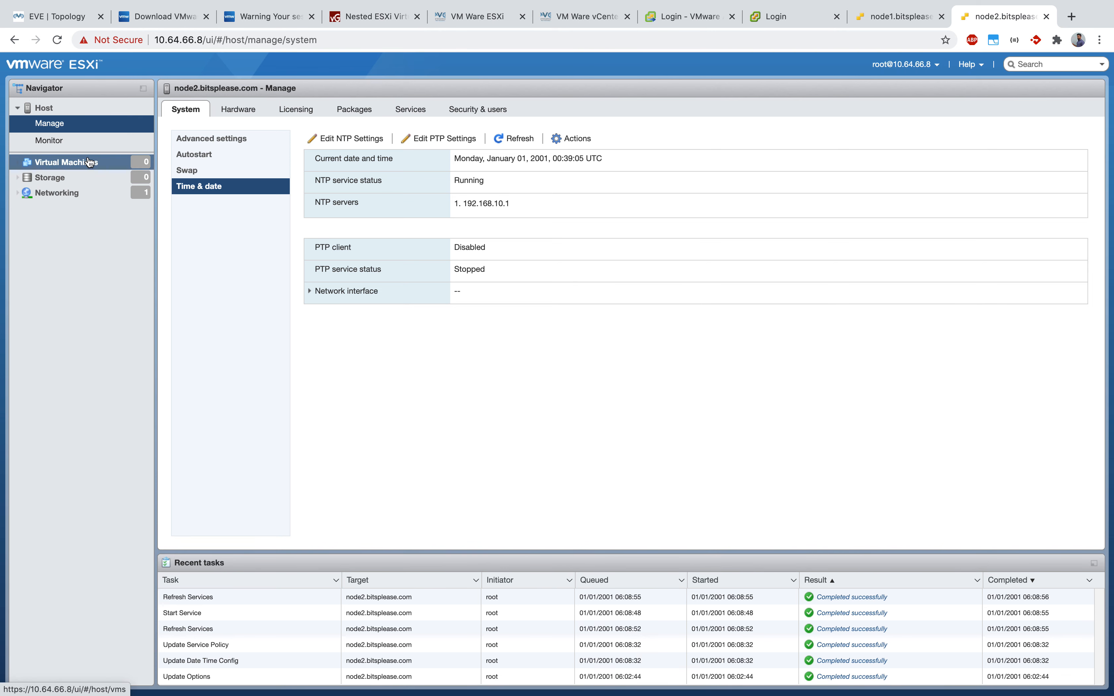
# Step: From node2's host summary, enable the ESXi console shell via Actions, then show all windows
pyautogui.click(87, 107)
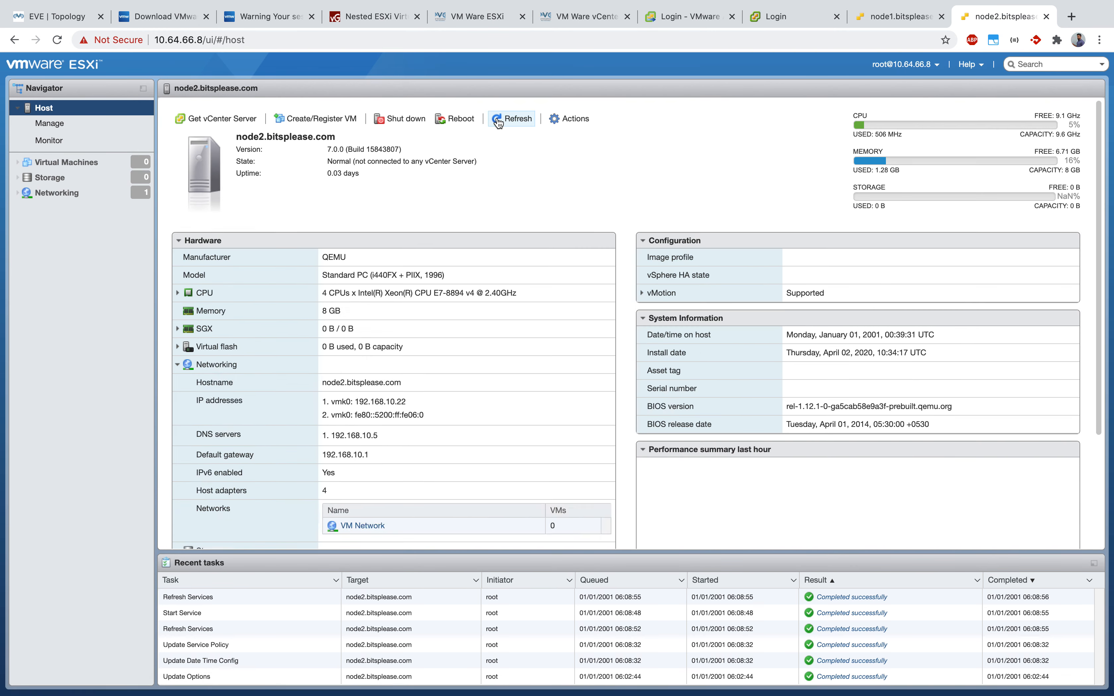
pyautogui.click(570, 120)
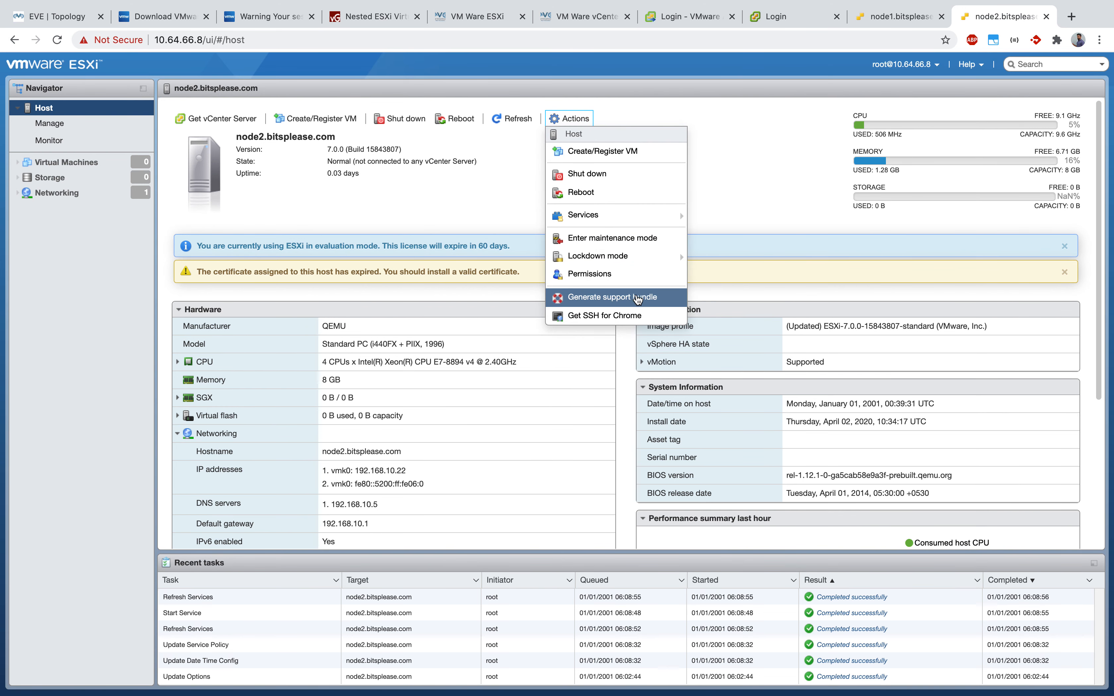
pyautogui.moveTo(671, 216)
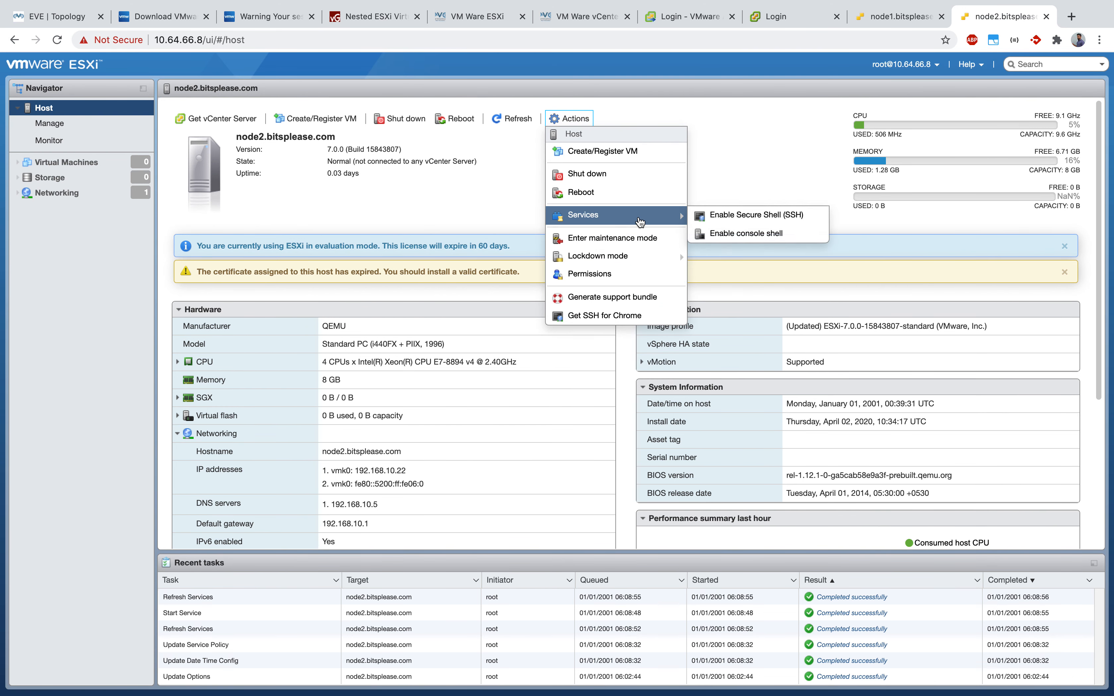
pyautogui.click(745, 234)
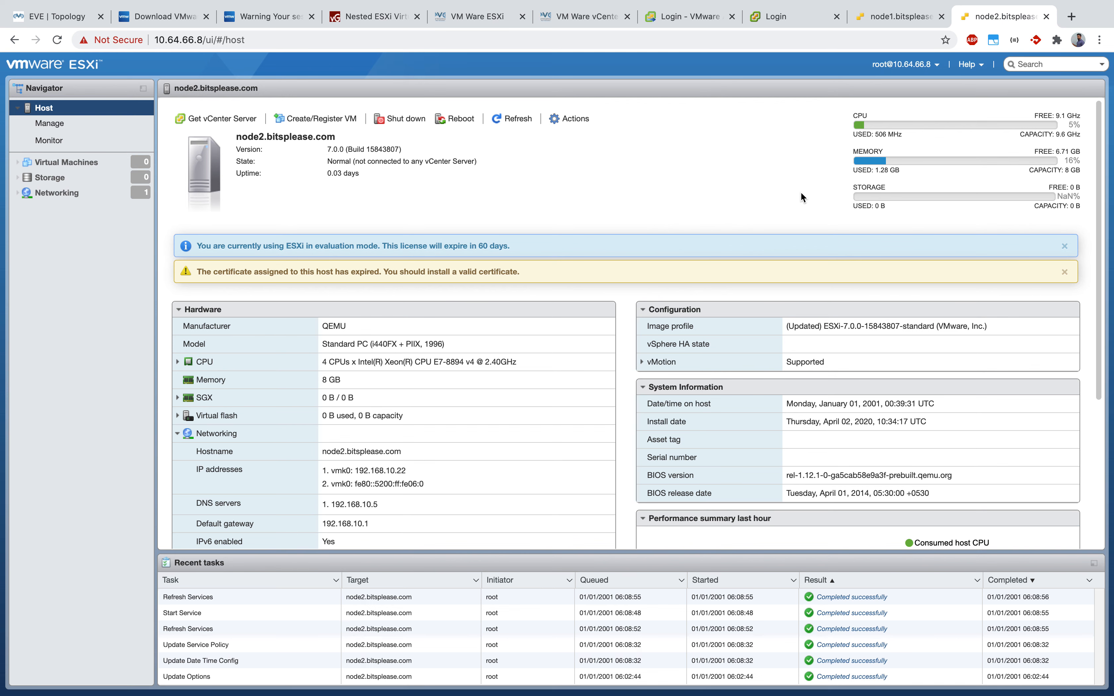
pyautogui.hotkey('ctrl', 'Up')
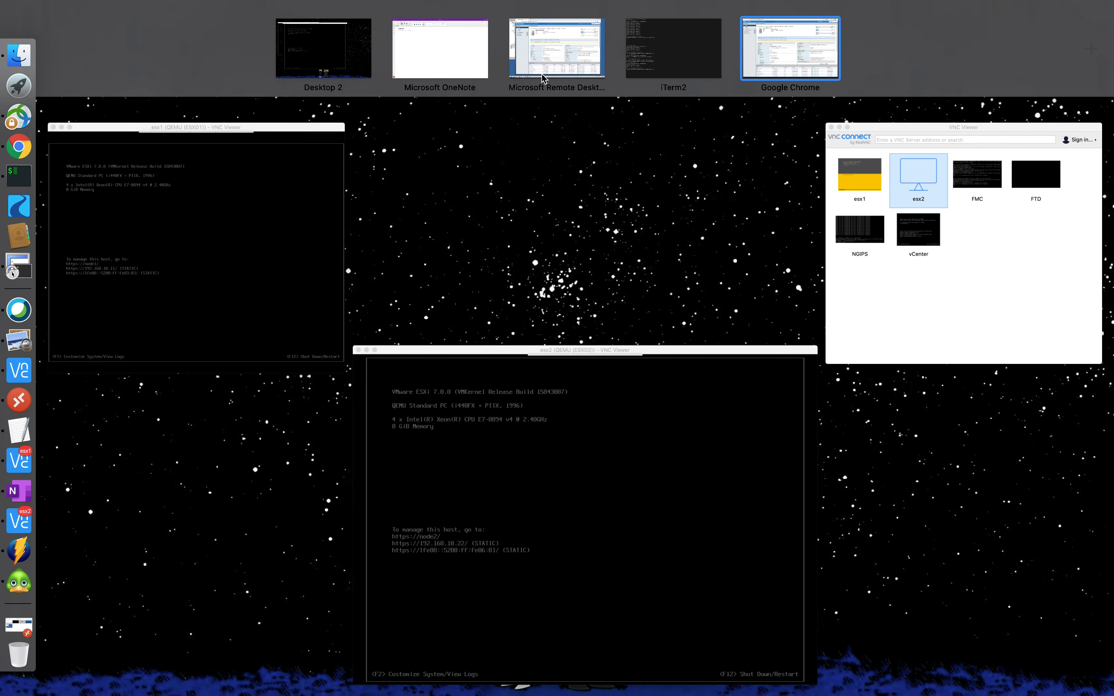
# Step: Bring the esx2 console forward and log in as root for system customization
pyautogui.click(726, 510)
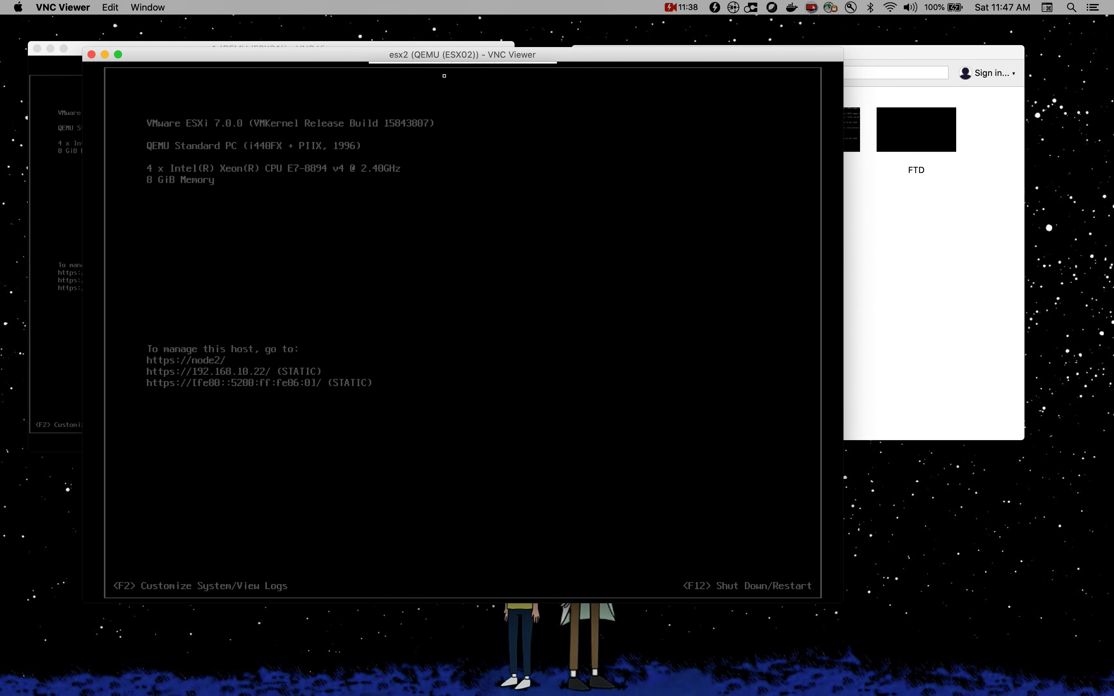
pyautogui.moveTo(300, 54); pyautogui.dragTo(362, 31)
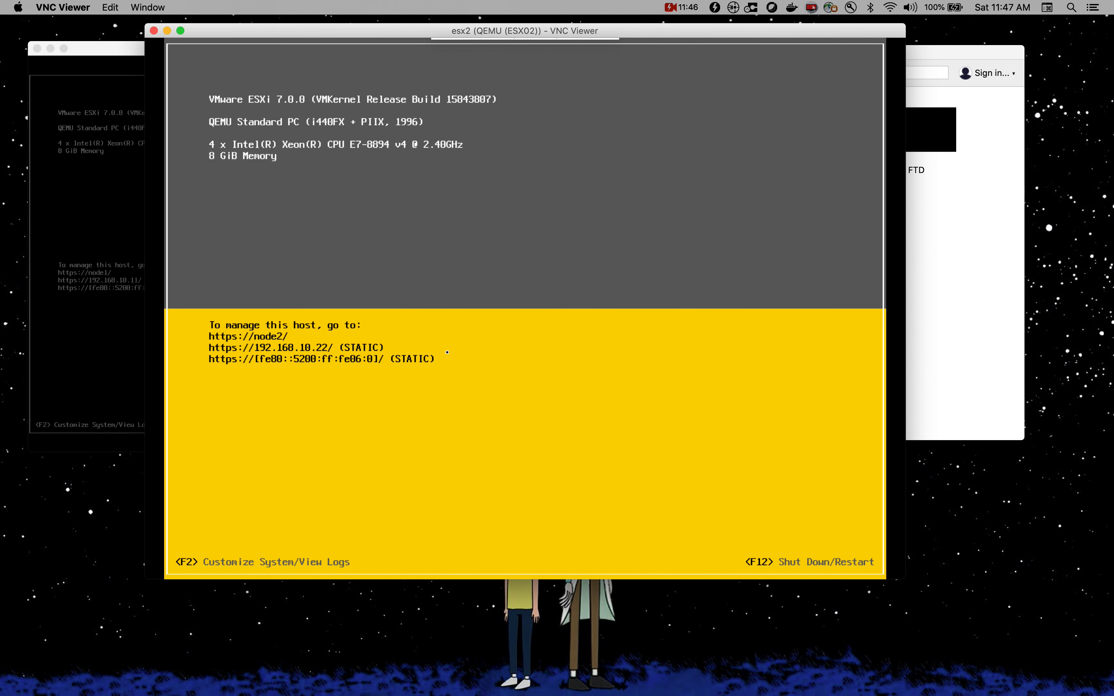
pyautogui.press('F2')
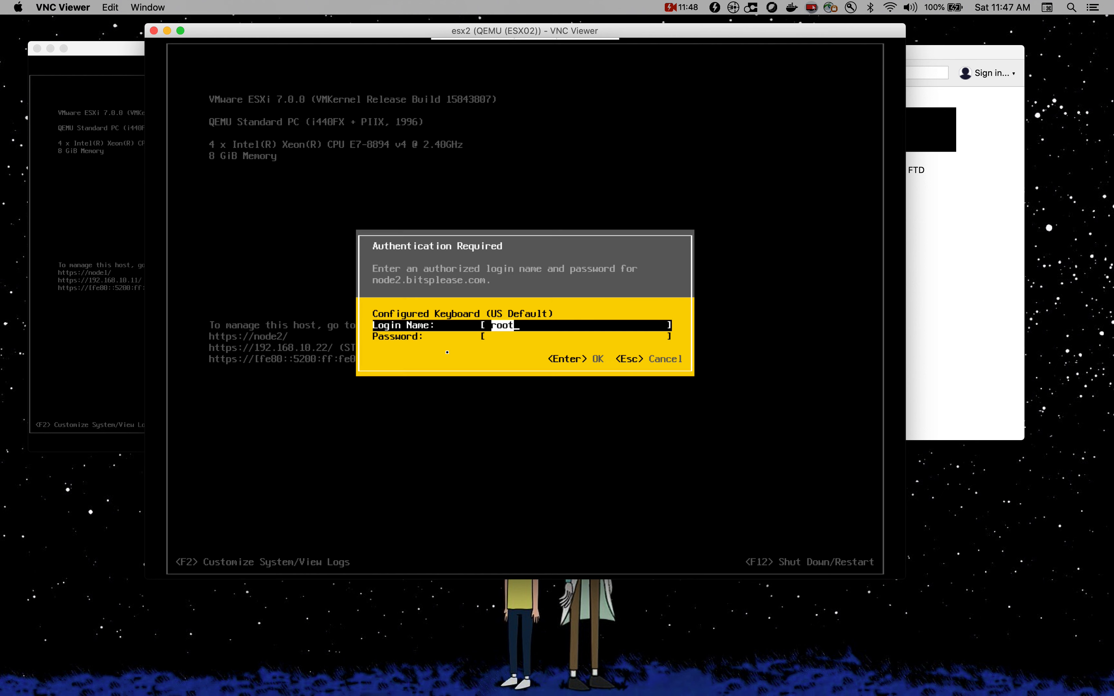
pyautogui.press('Tab')
pyautogui.write('************')
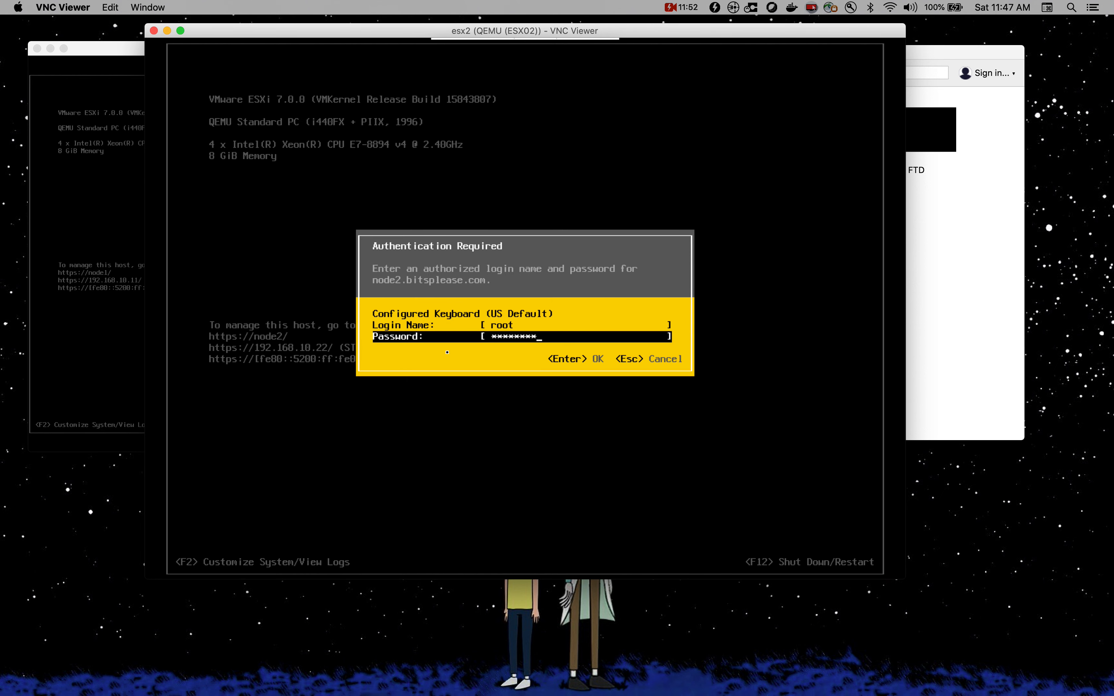
pyautogui.press('Return')
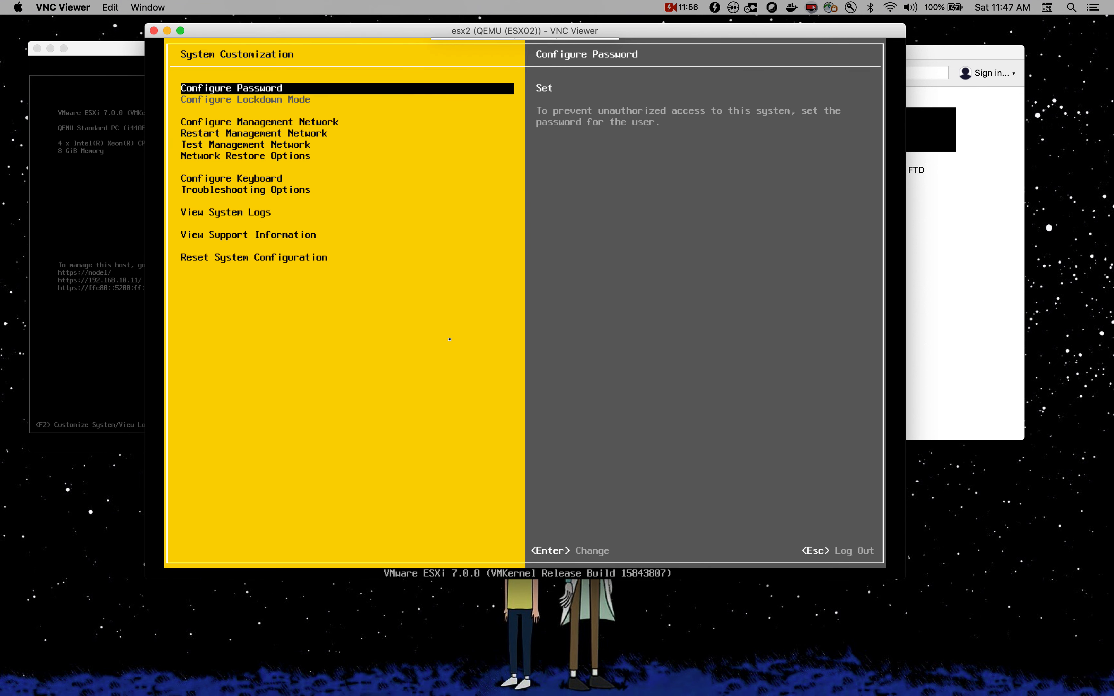
# Step: Enable ESXi Shell and SSH in Troubleshooting Options, then back out to the main screen
pyautogui.press('Down')
pyautogui.press('Down')
pyautogui.press('Down')
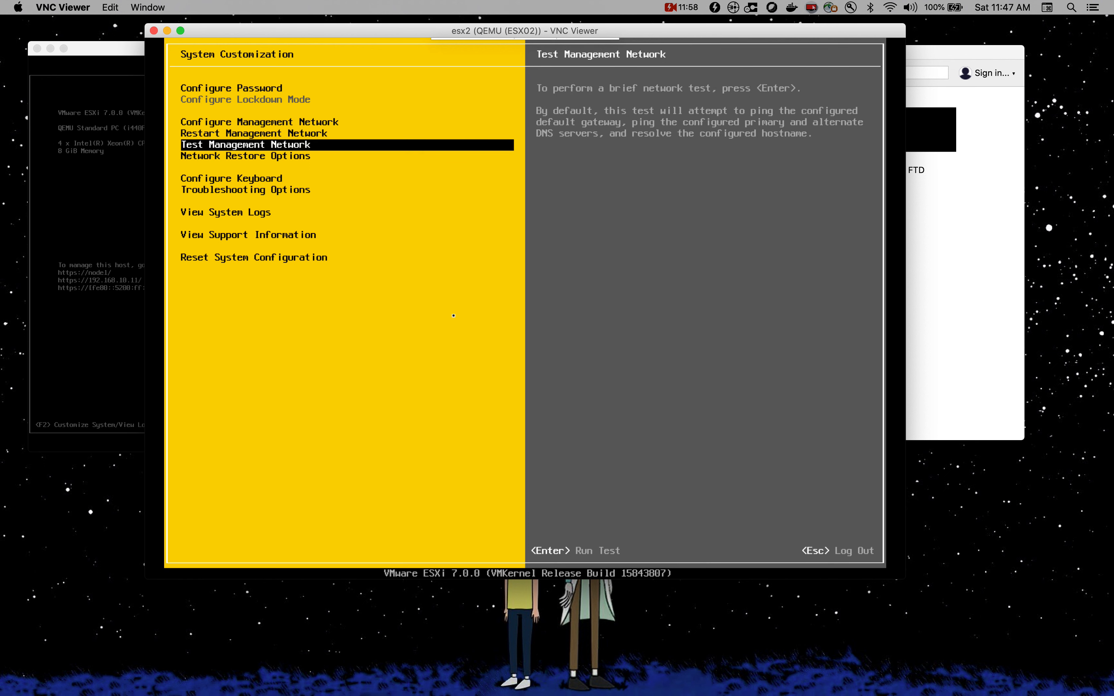
pyautogui.press('Down')
pyautogui.press('Down')
pyautogui.press('Down')
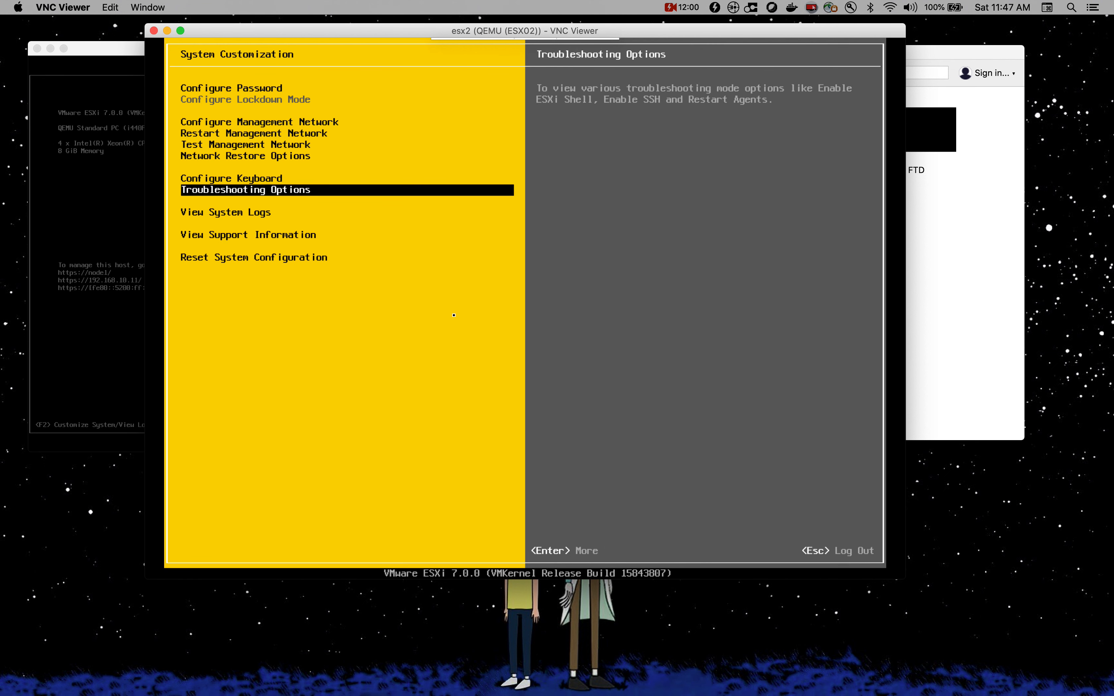
pyautogui.press('Return')
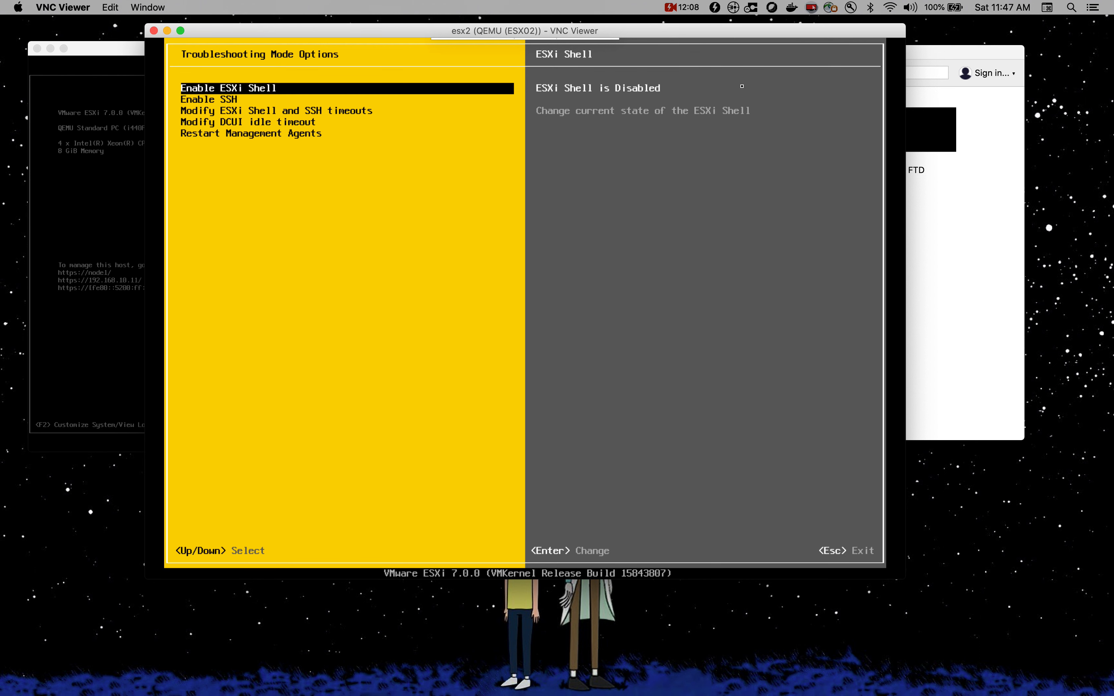
pyautogui.press('Return')
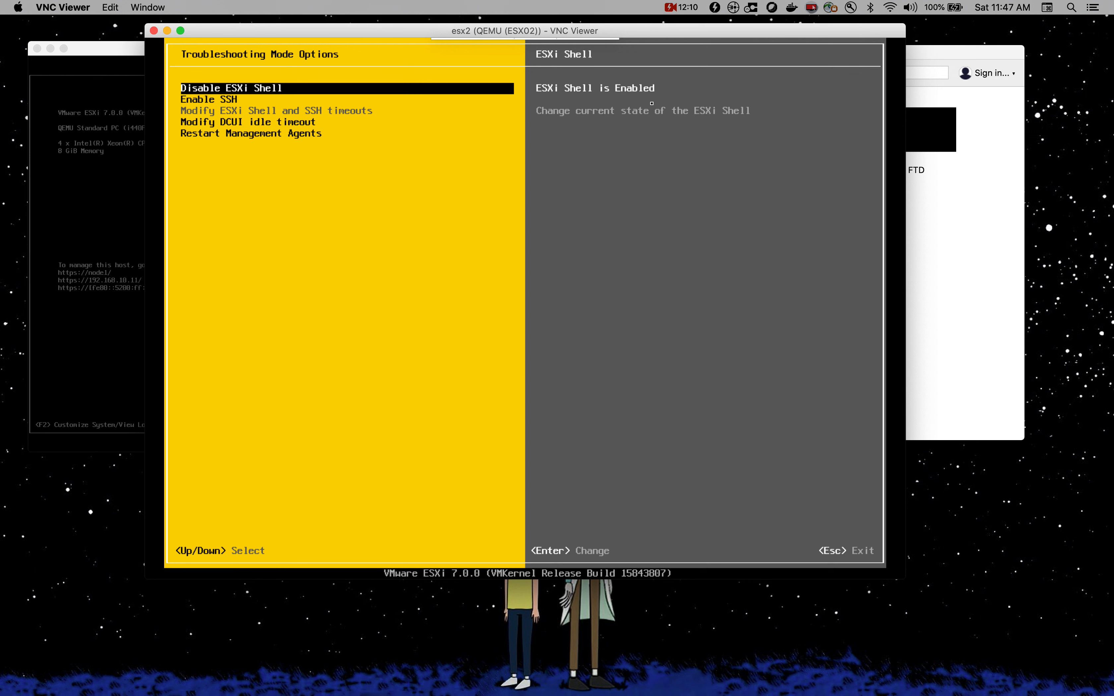
pyautogui.press('Down')
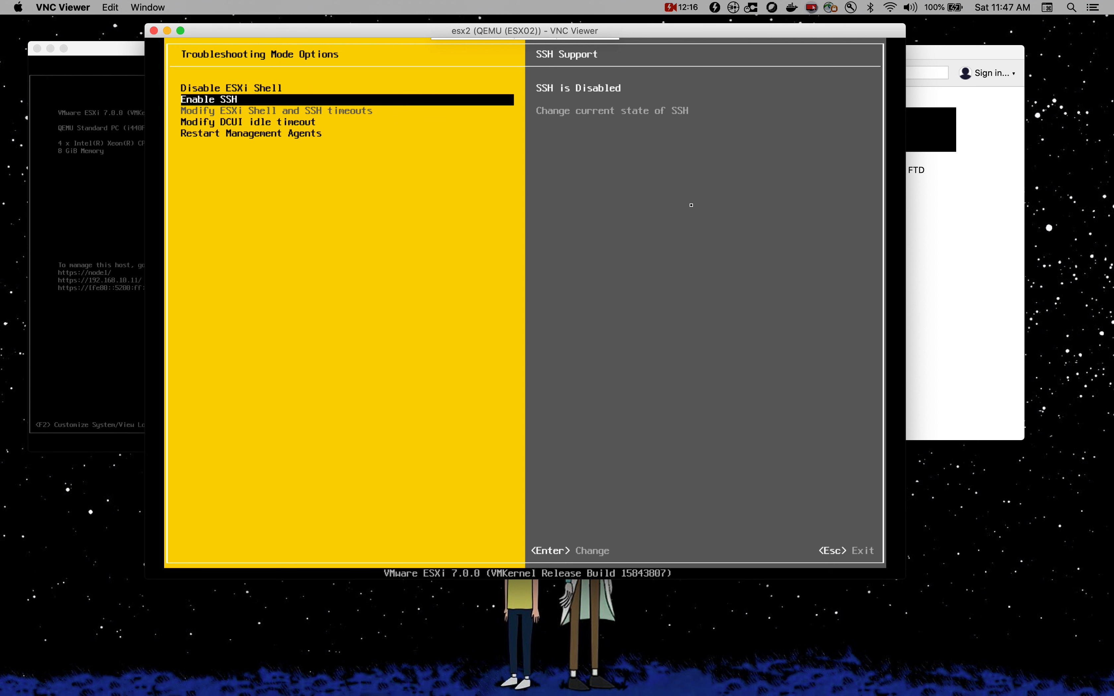
pyautogui.press('Return')
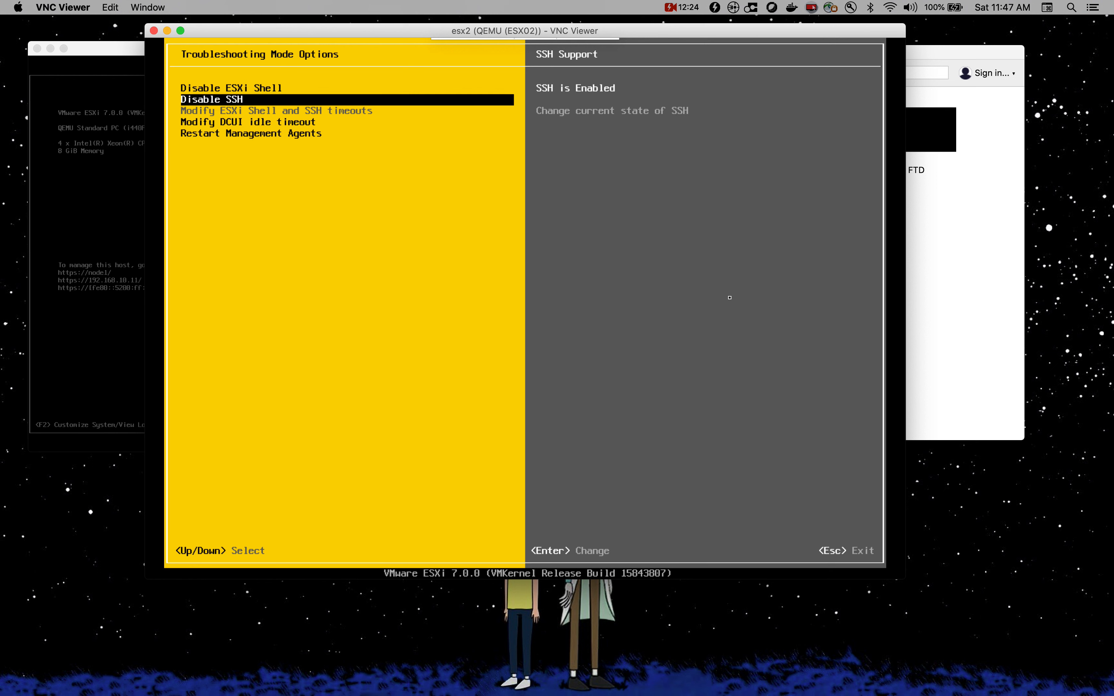
pyautogui.press('Escape')
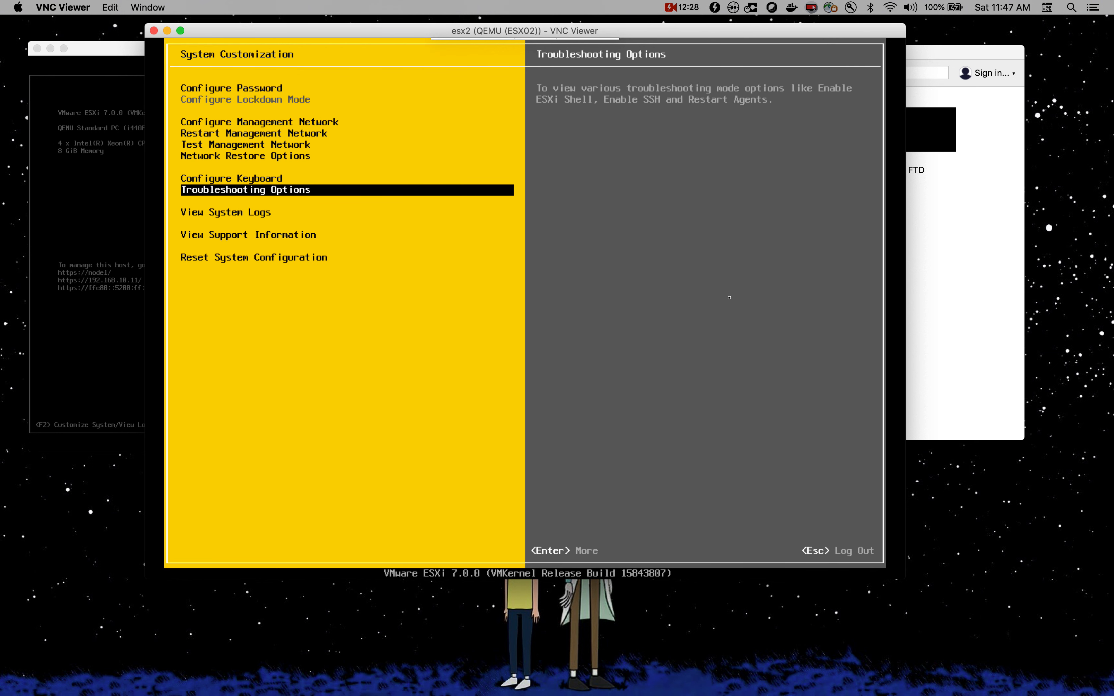
pyautogui.press('Escape')
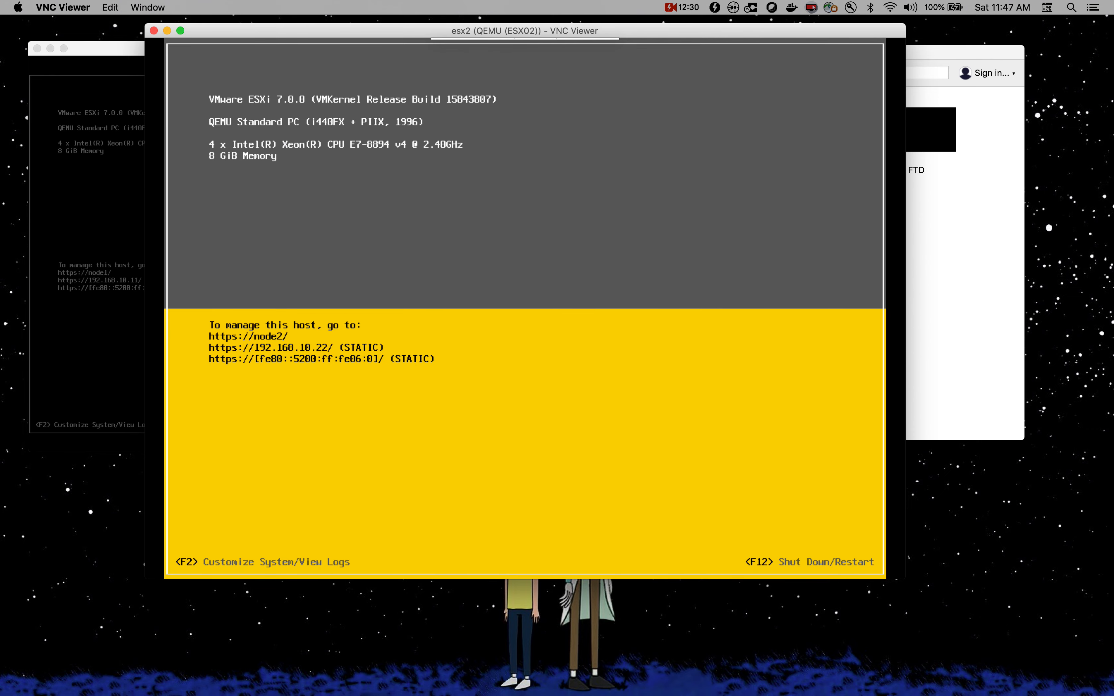
# Step: Clear the terminal and ping 10.64.66.8 to confirm it responds
pyautogui.click(35, 169)
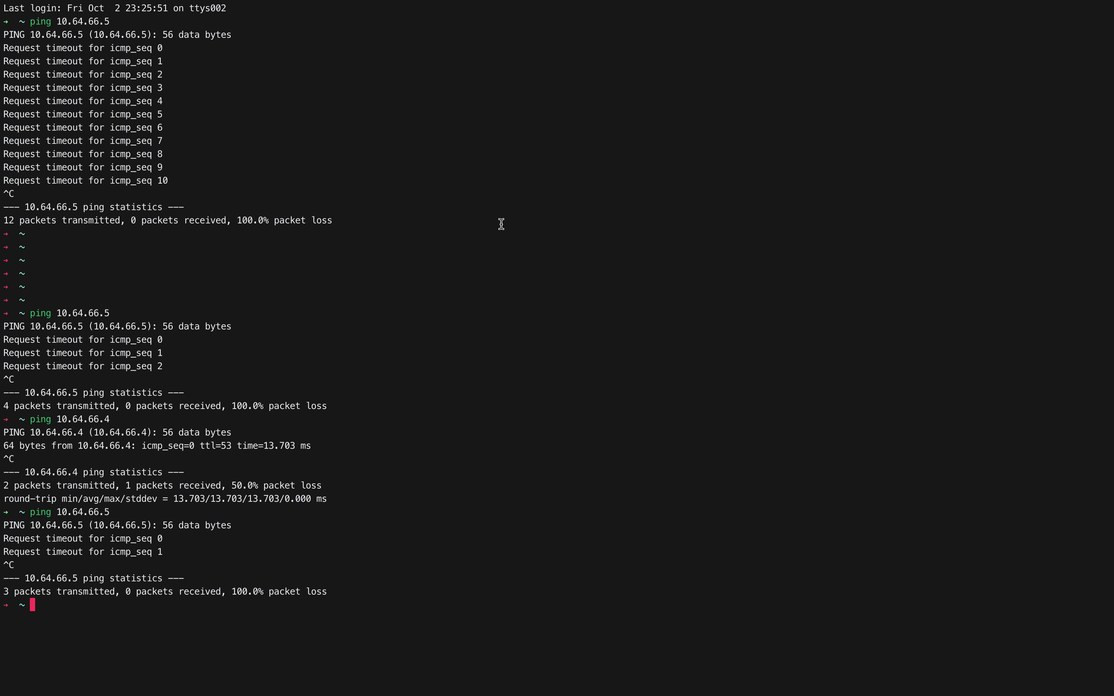
pyautogui.write('clear')
pyautogui.press('Return')
pyautogui.press('Return')
pyautogui.press('Return')
pyautogui.press('Return')
pyautogui.write('clear')
pyautogui.press('Up')
pyautogui.press('BackSpace')
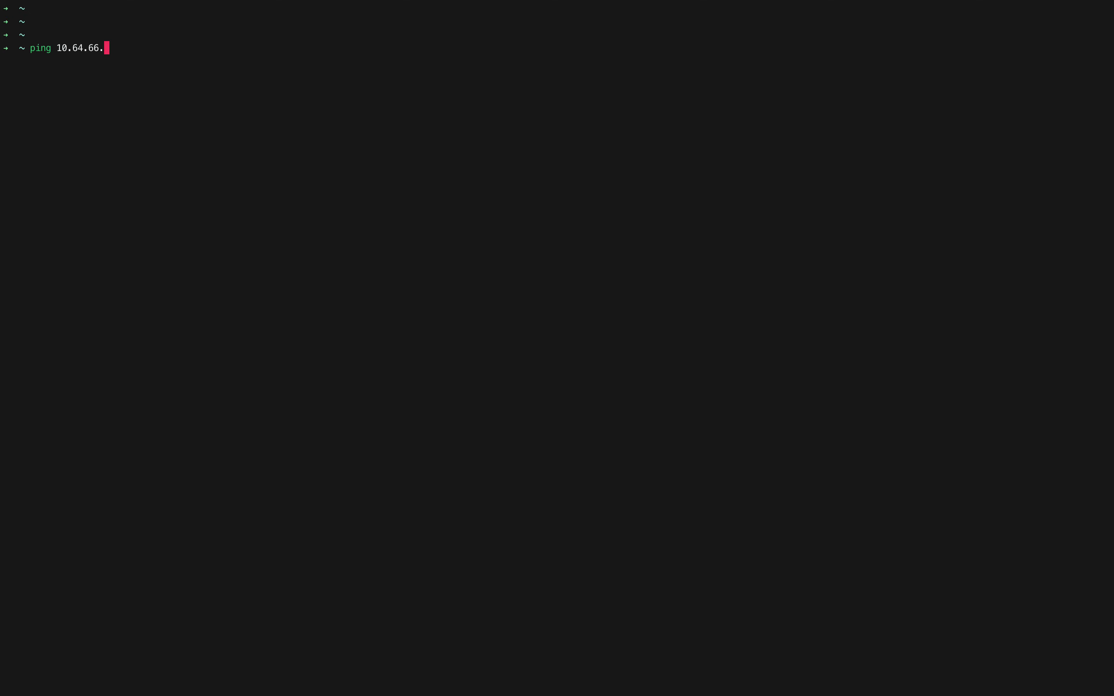
pyautogui.write('8')
pyautogui.press('Return')
pyautogui.hotkey('ctrl', 'c')
# Step: SSH as root to 10.64.66.8, accepting the host fingerprint and entering the password
pyautogui.write('ssh')
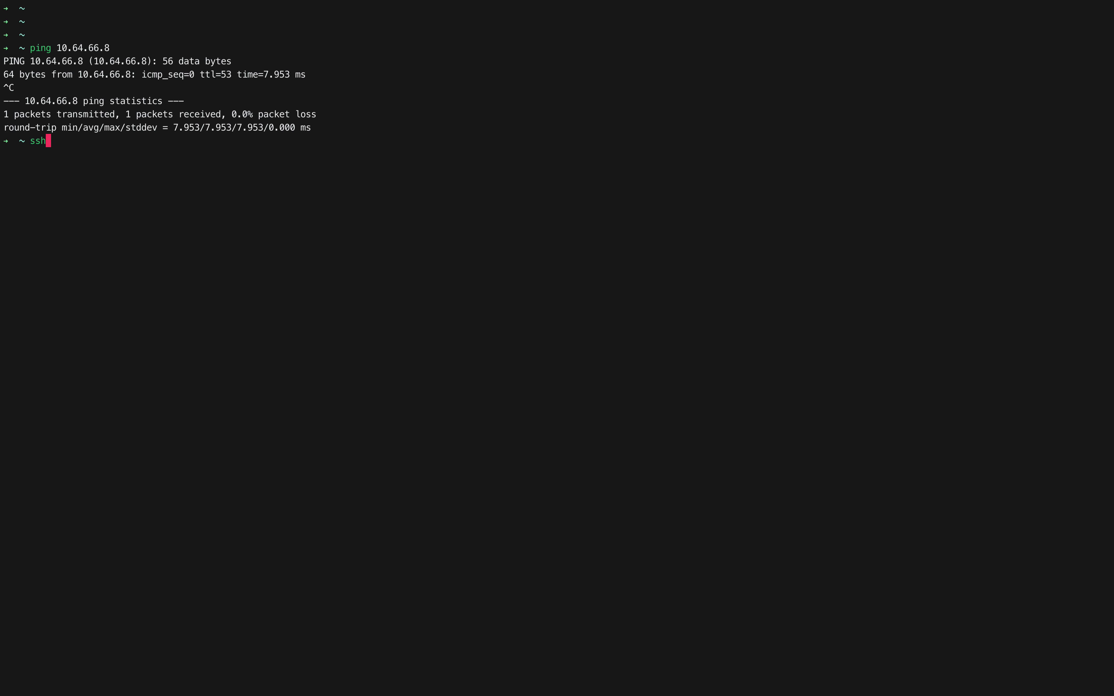
pyautogui.write(' root@')
pyautogui.moveTo(55, 48); pyautogui.dragTo(111, 46)
pyautogui.click(163, 150)
pyautogui.press('super+v')
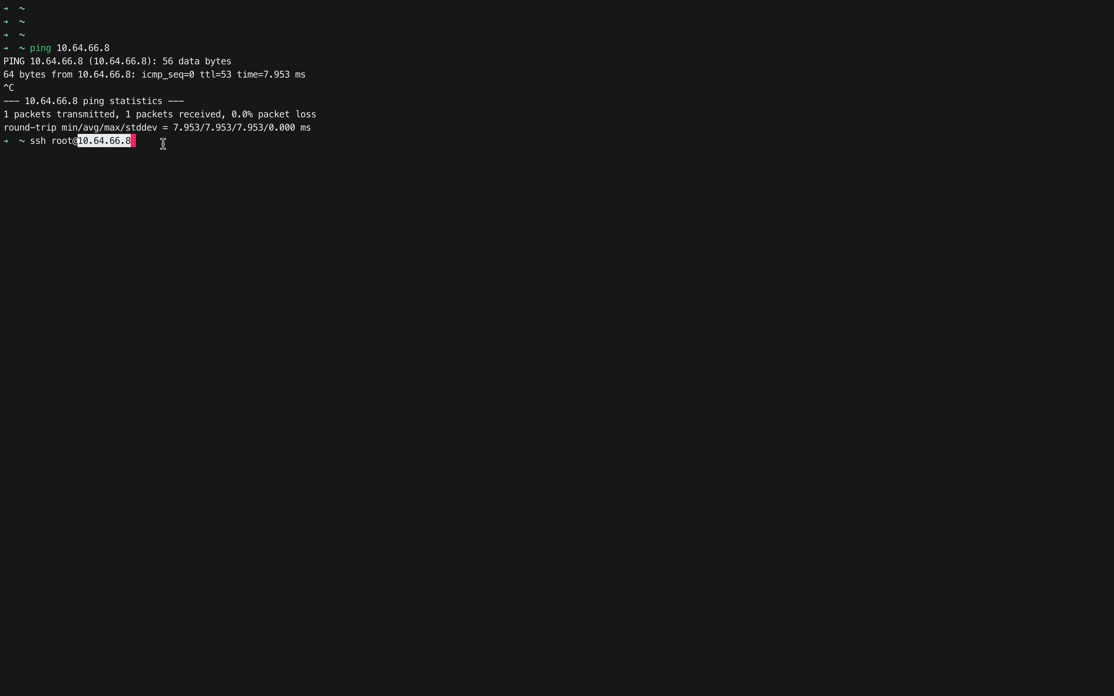
pyautogui.click(147, 155)
pyautogui.press('Return')
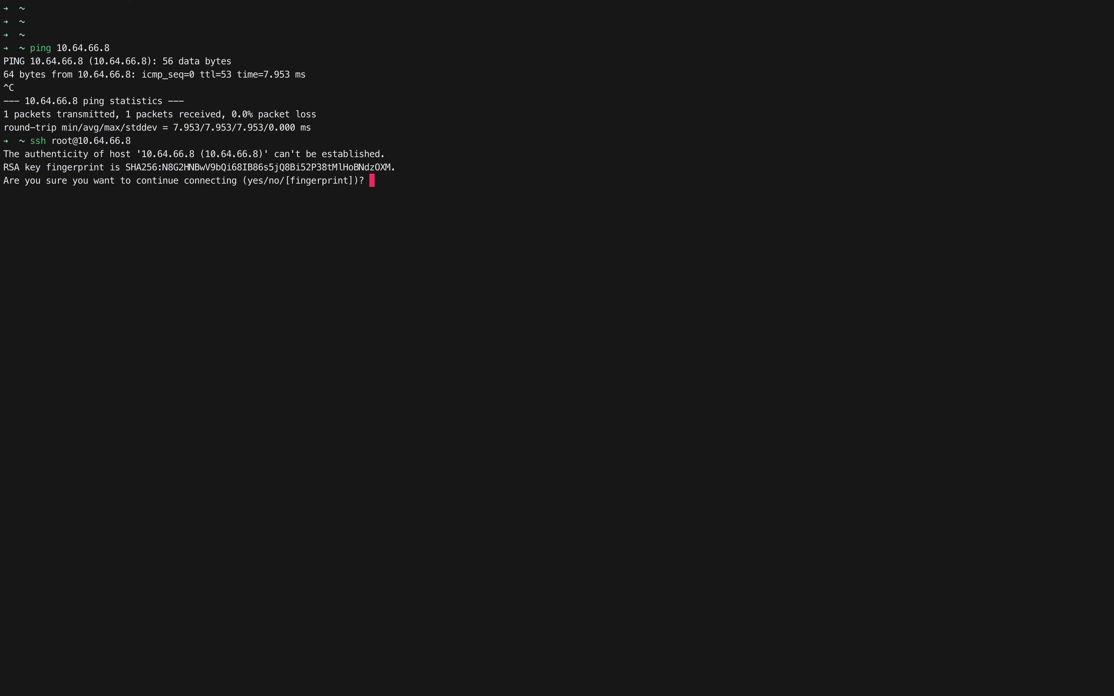
pyautogui.write('yes')
pyautogui.press('Return')
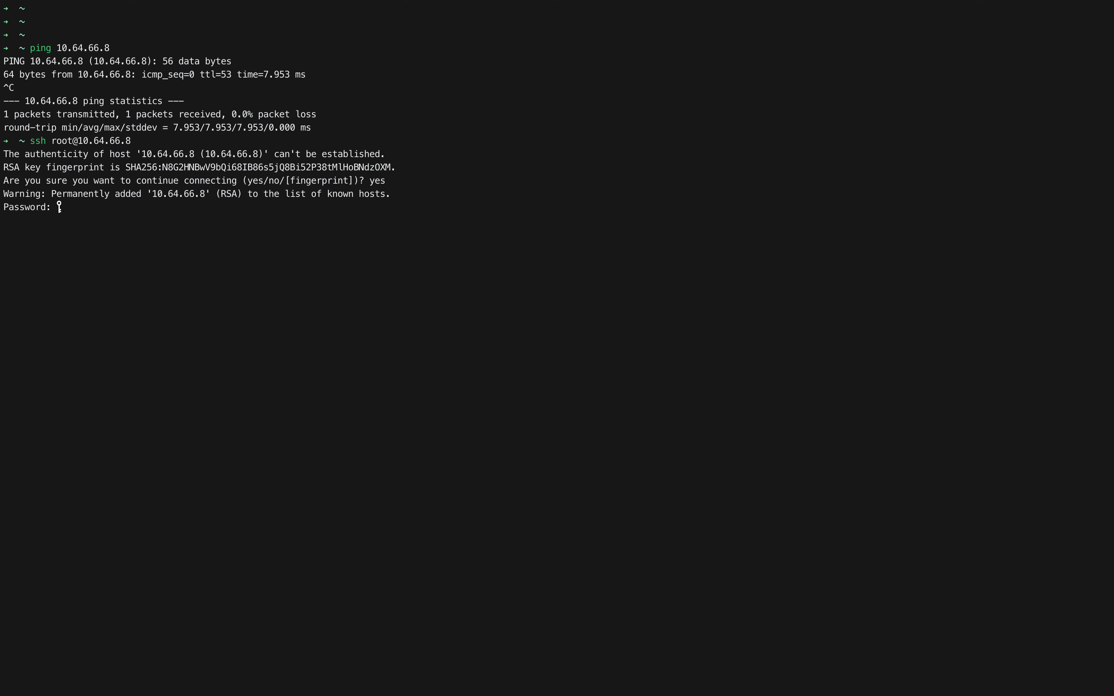
pyautogui.press('Return')
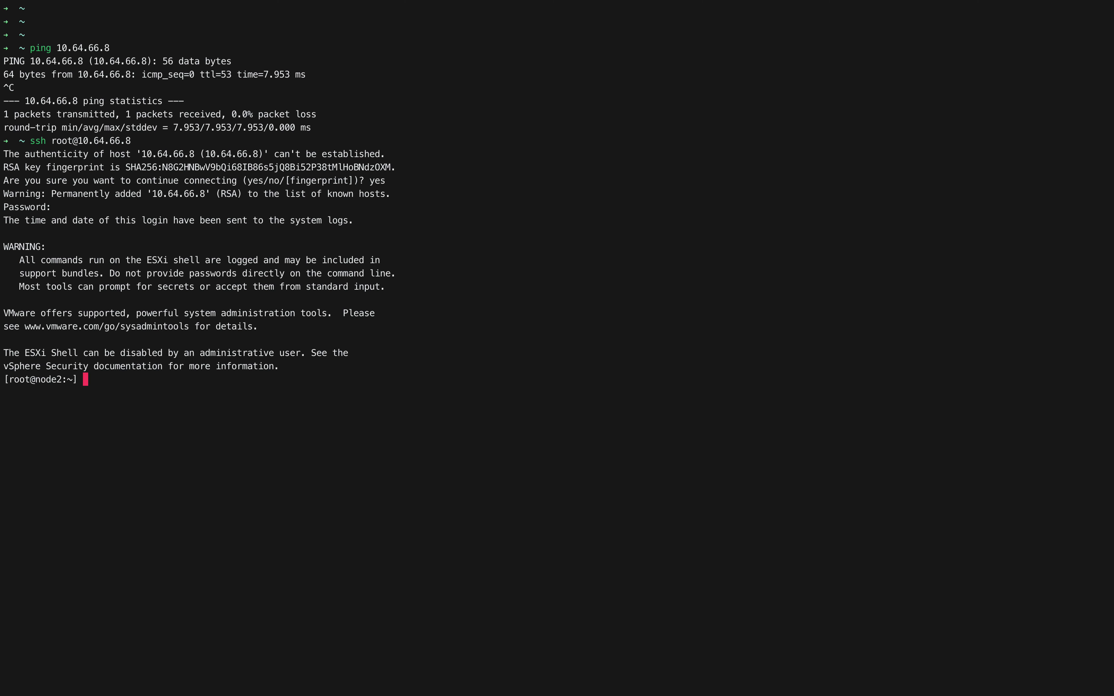
pyautogui.press('Return')
# Step: Go back to the EVE | Topology tab in Chrome showing the lab diagram
pyautogui.moveTo(103, 406); pyautogui.dragTo(5, 369)
pyautogui.moveTo(14, 403)
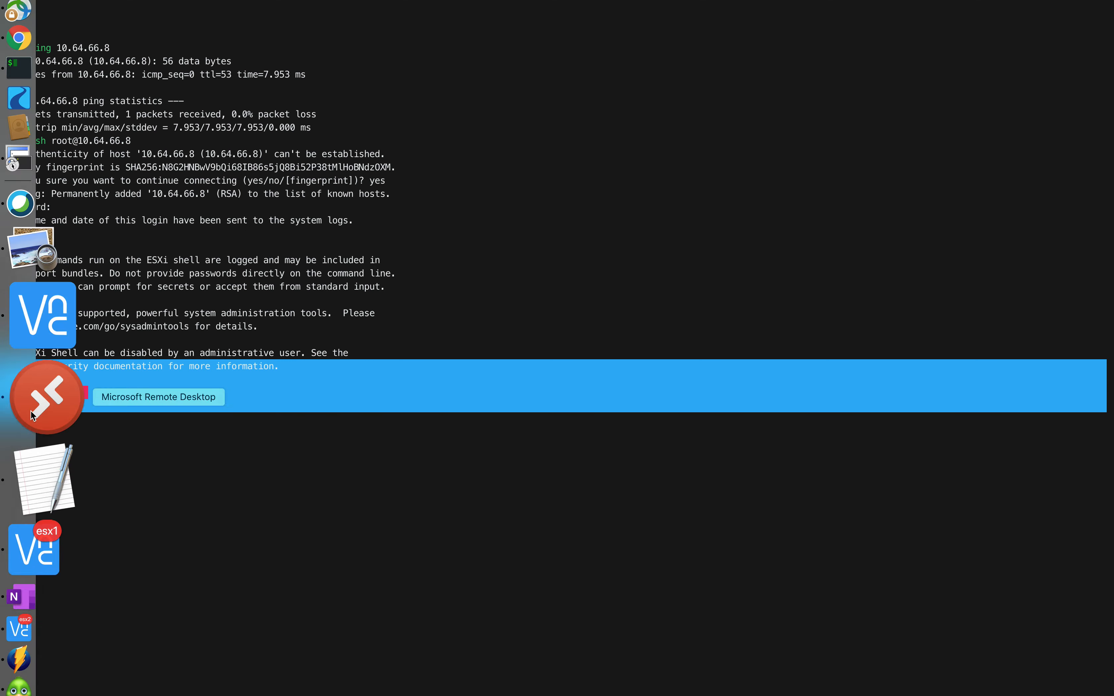
pyautogui.moveTo(271, 472); pyautogui.dragTo(5, 46)
pyautogui.click(474, 562)
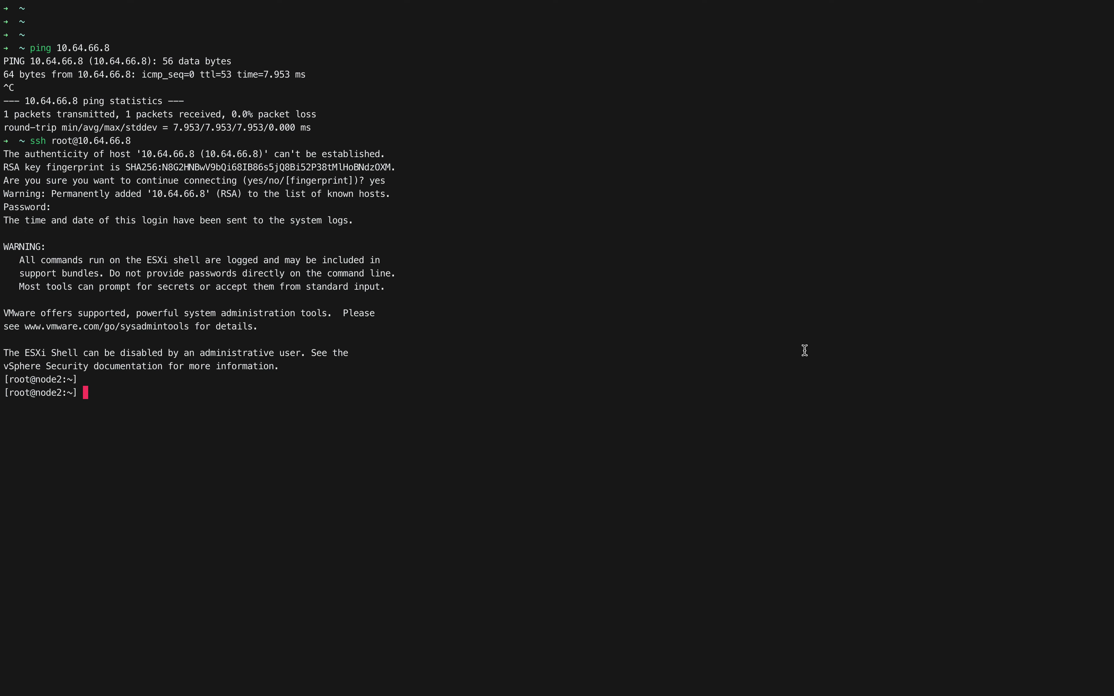
pyautogui.hotkey('ctrl', 'Up')
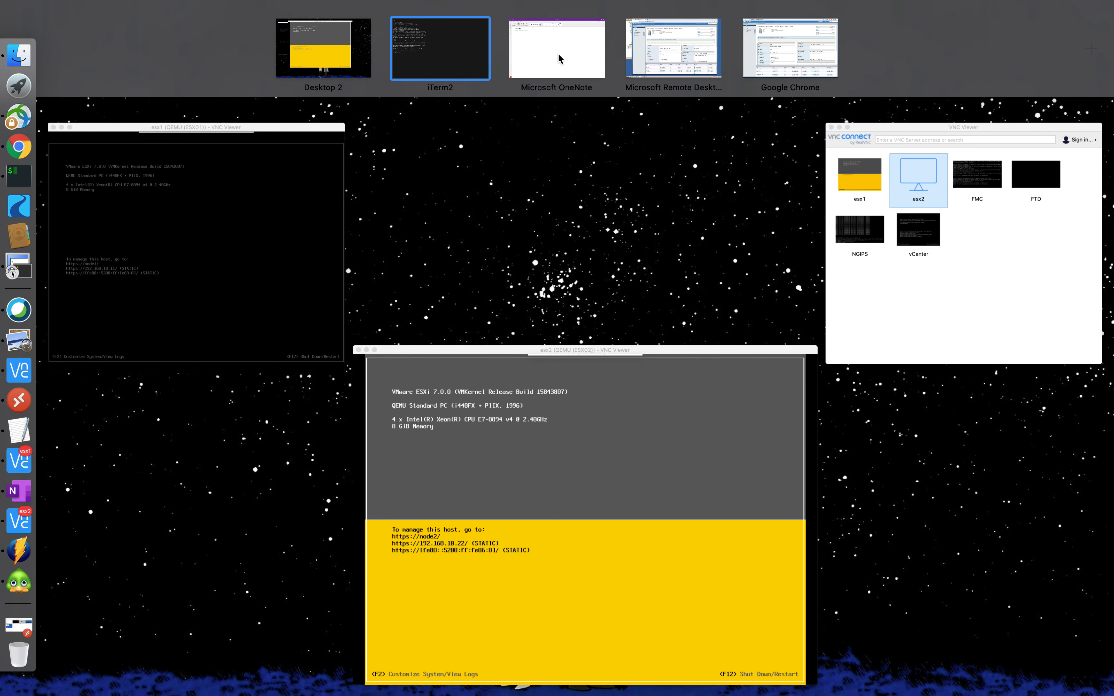
pyautogui.click(819, 62)
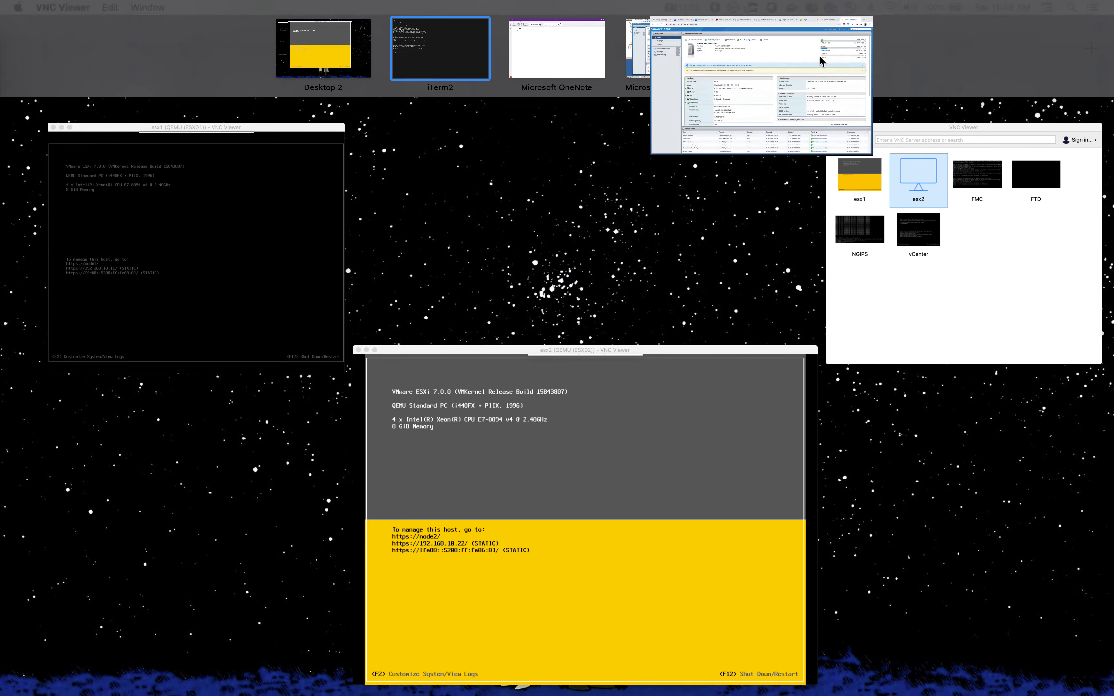
pyautogui.click(58, 16)
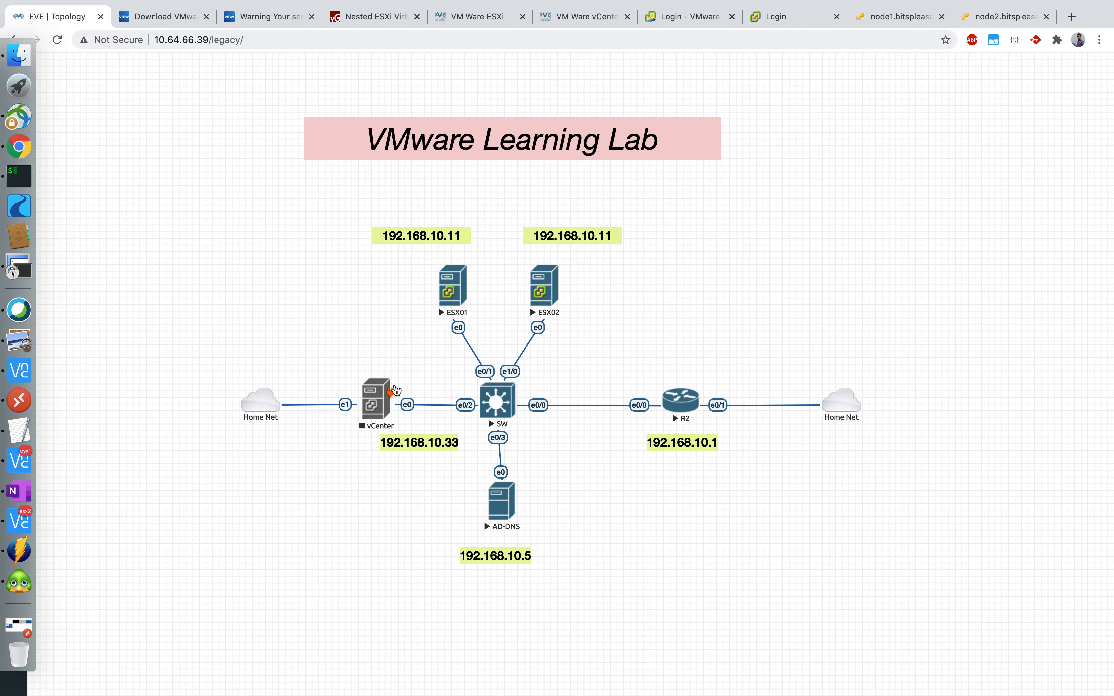